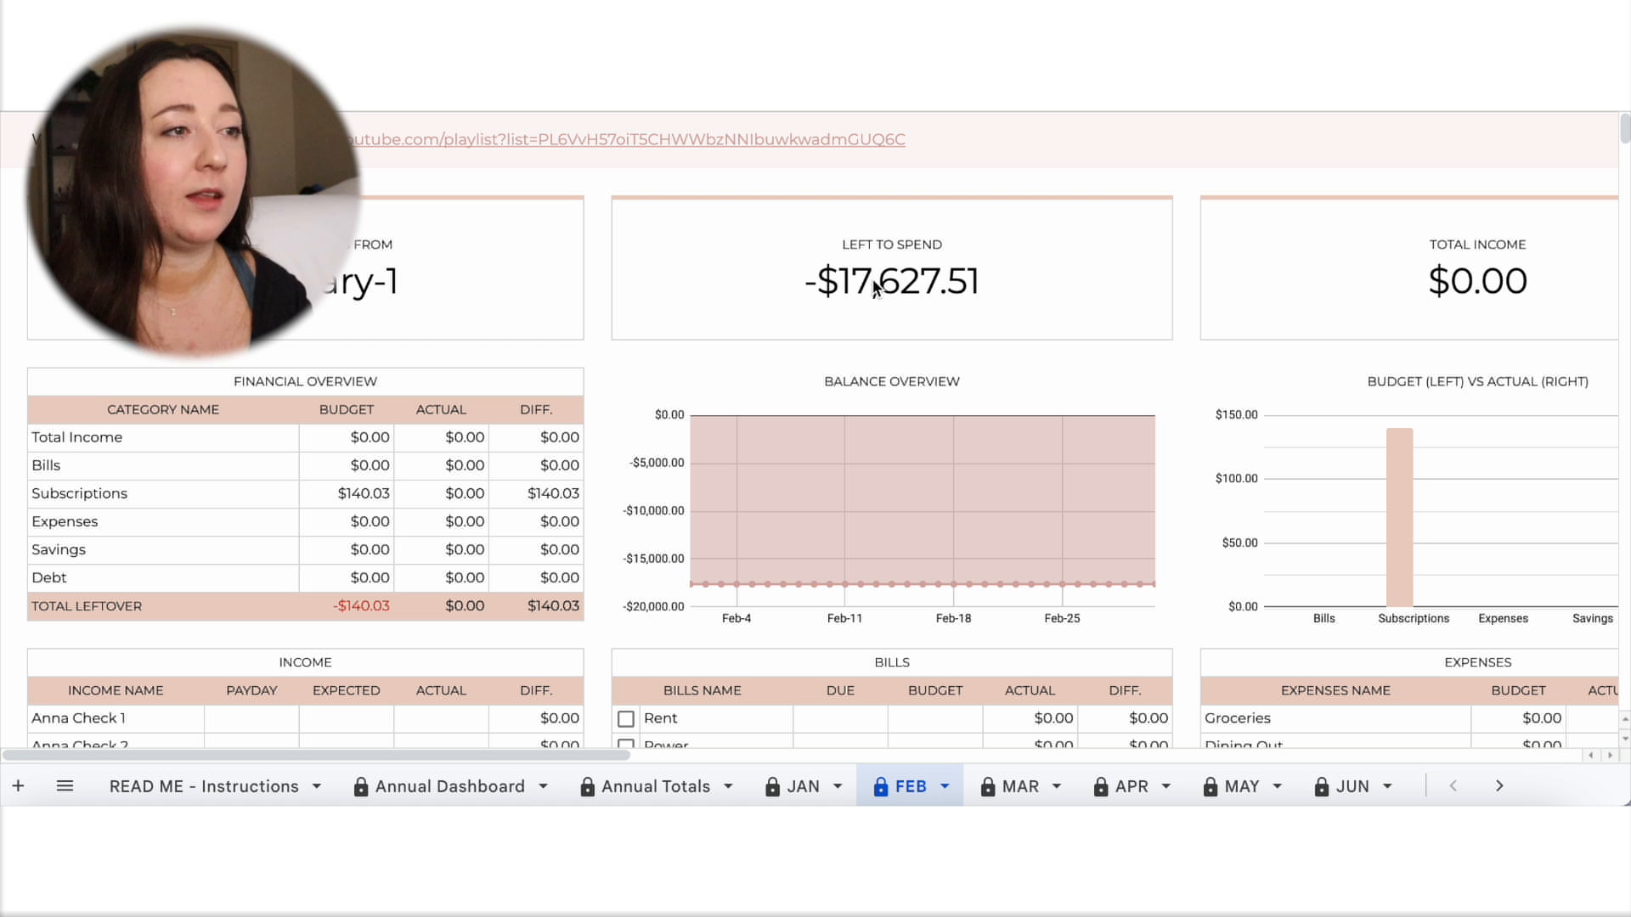
# Enter paydays for the three paycheck rows in February's Income table: Feb-7, Feb-21 and Feb-28.
pyautogui.scroll(-2, 669, 426)
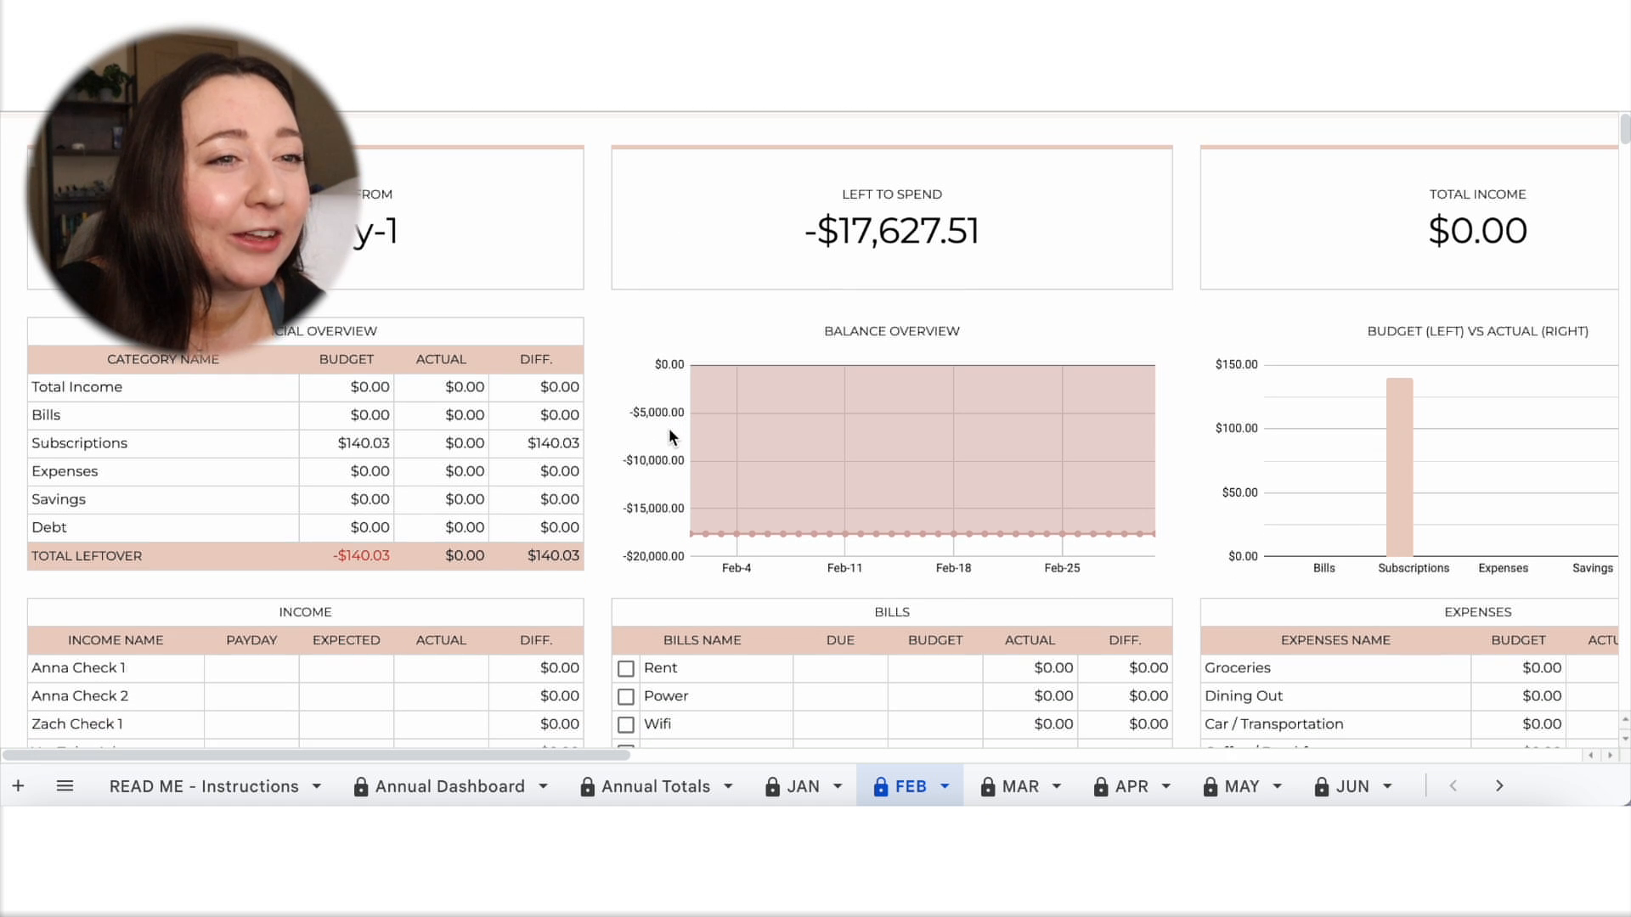
pyautogui.scroll(-4, 670, 433)
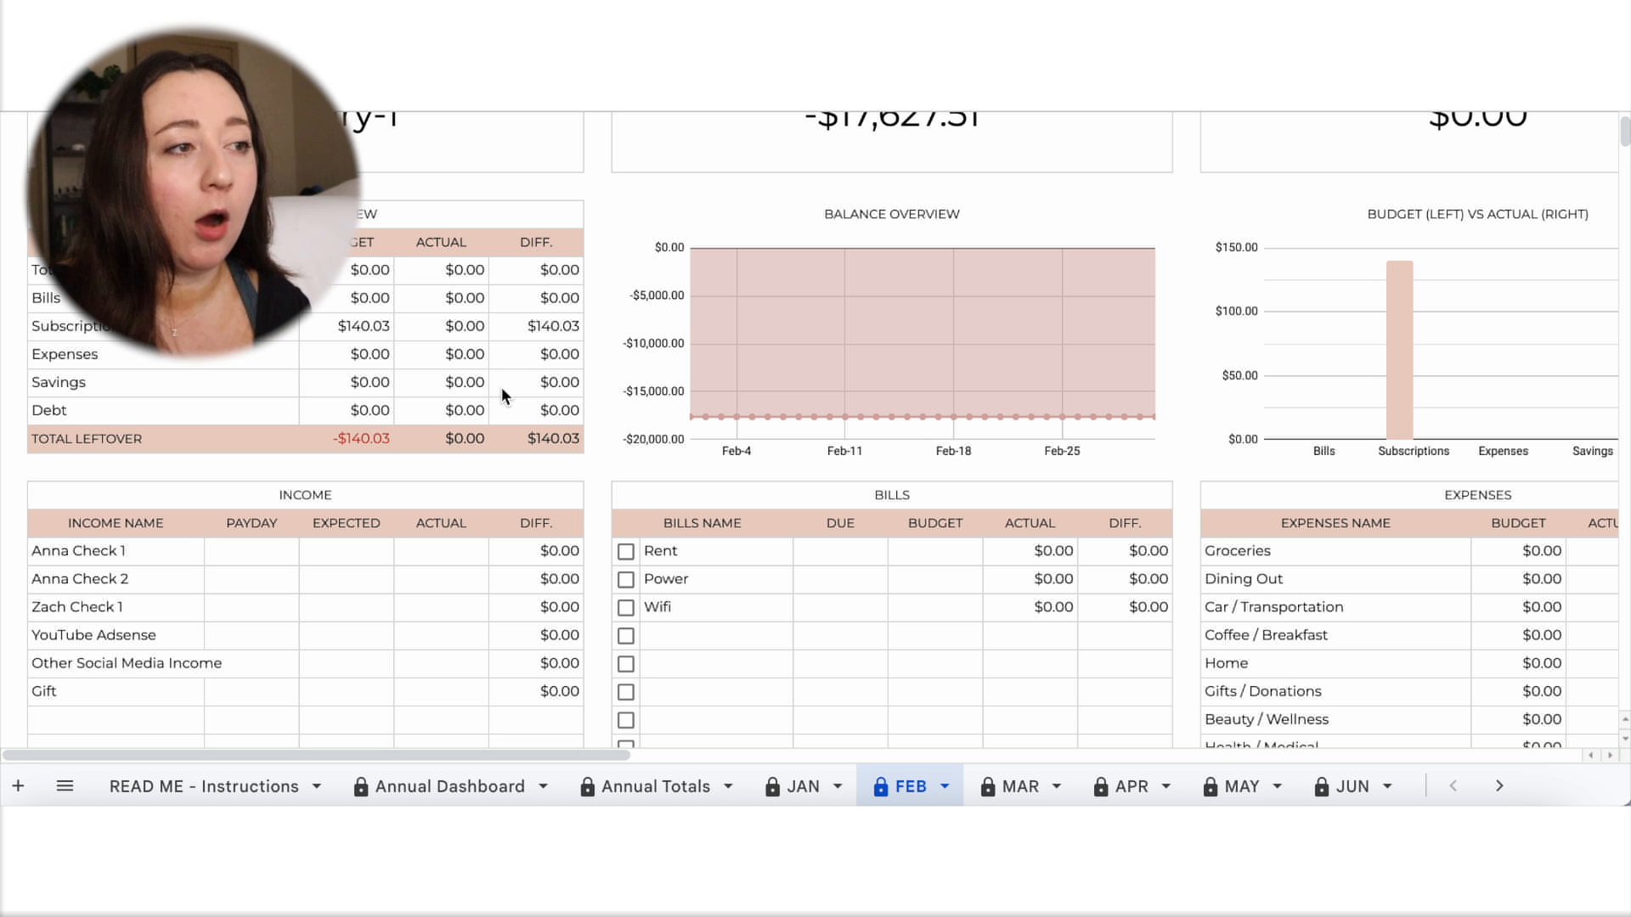
pyautogui.scroll(-3, 501, 389)
pyautogui.scroll(-2, 501, 400)
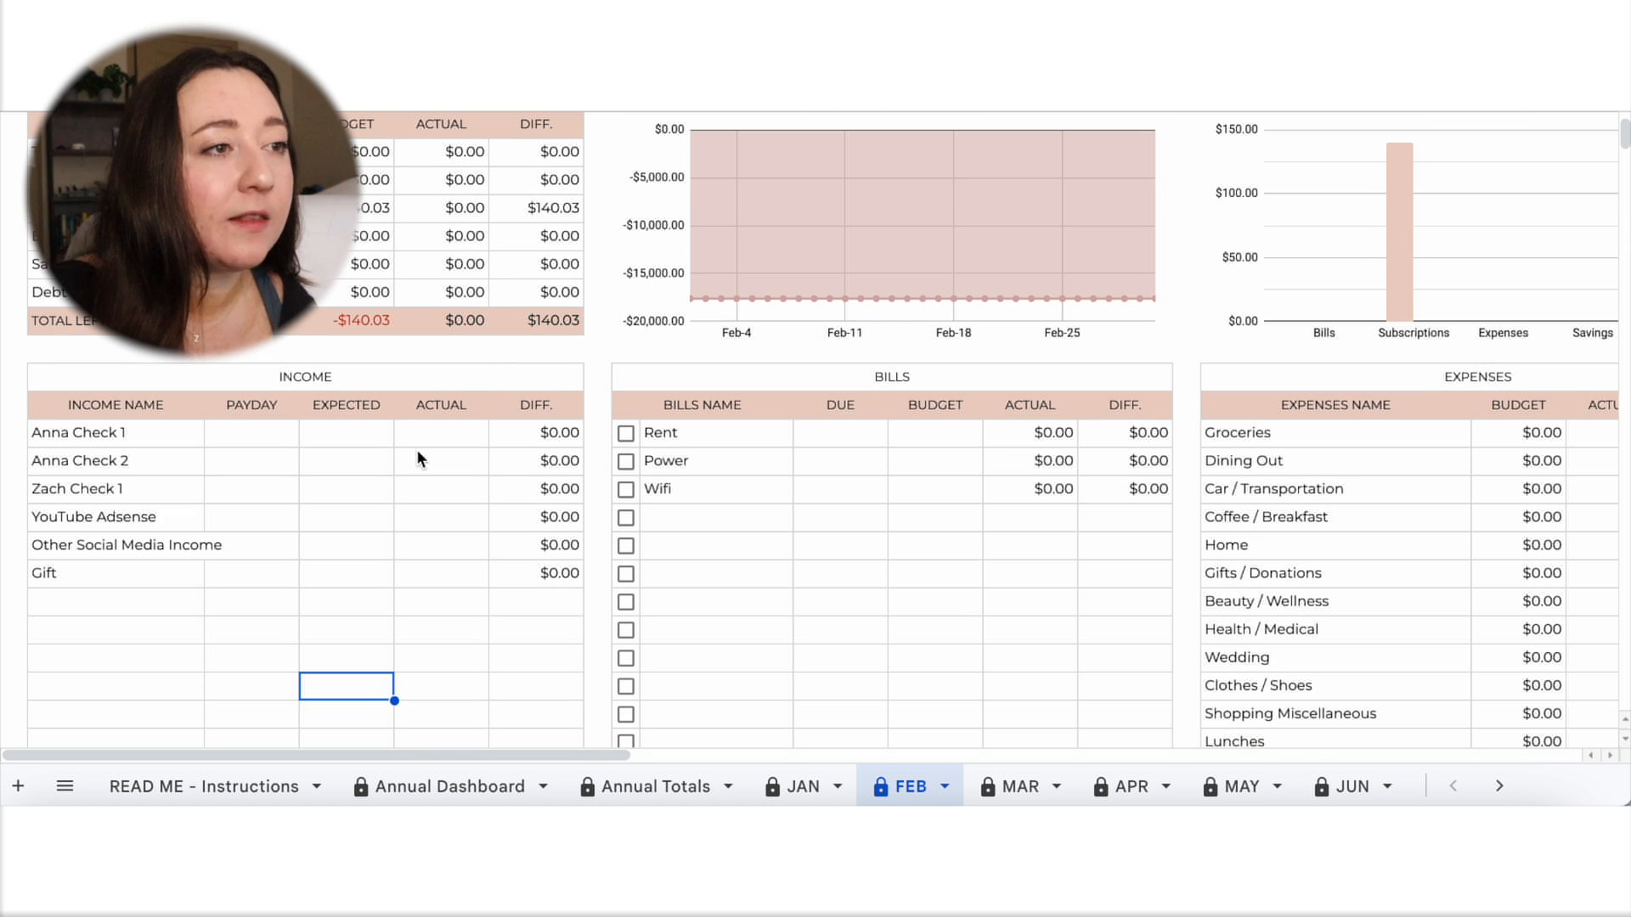
pyautogui.click(272, 432)
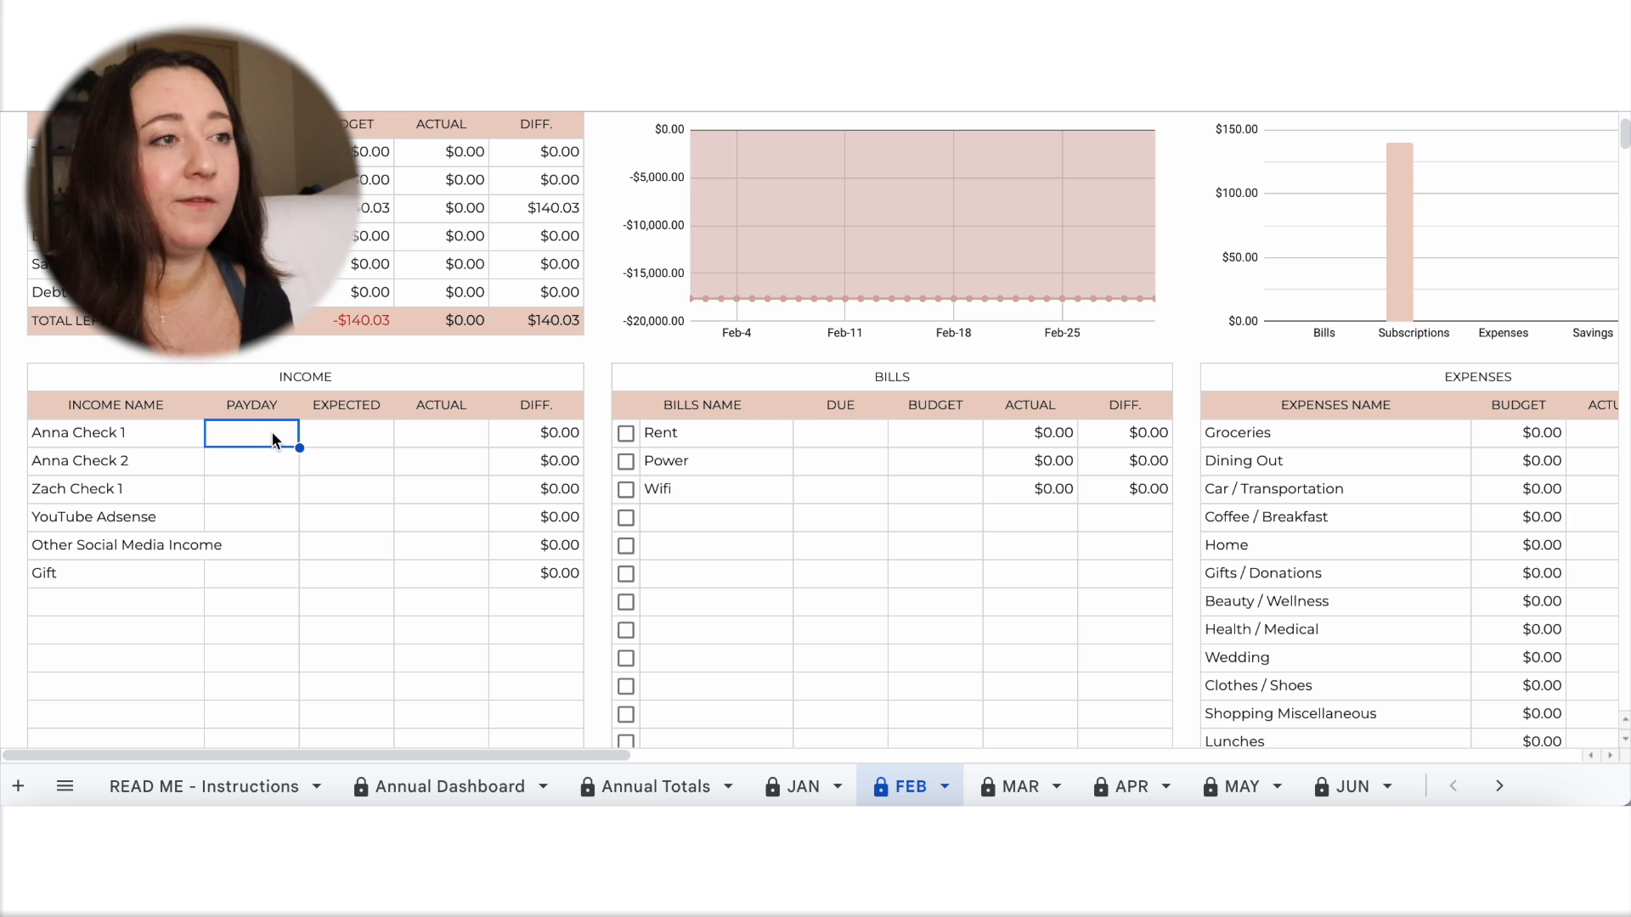
pyautogui.write('Feb 7')
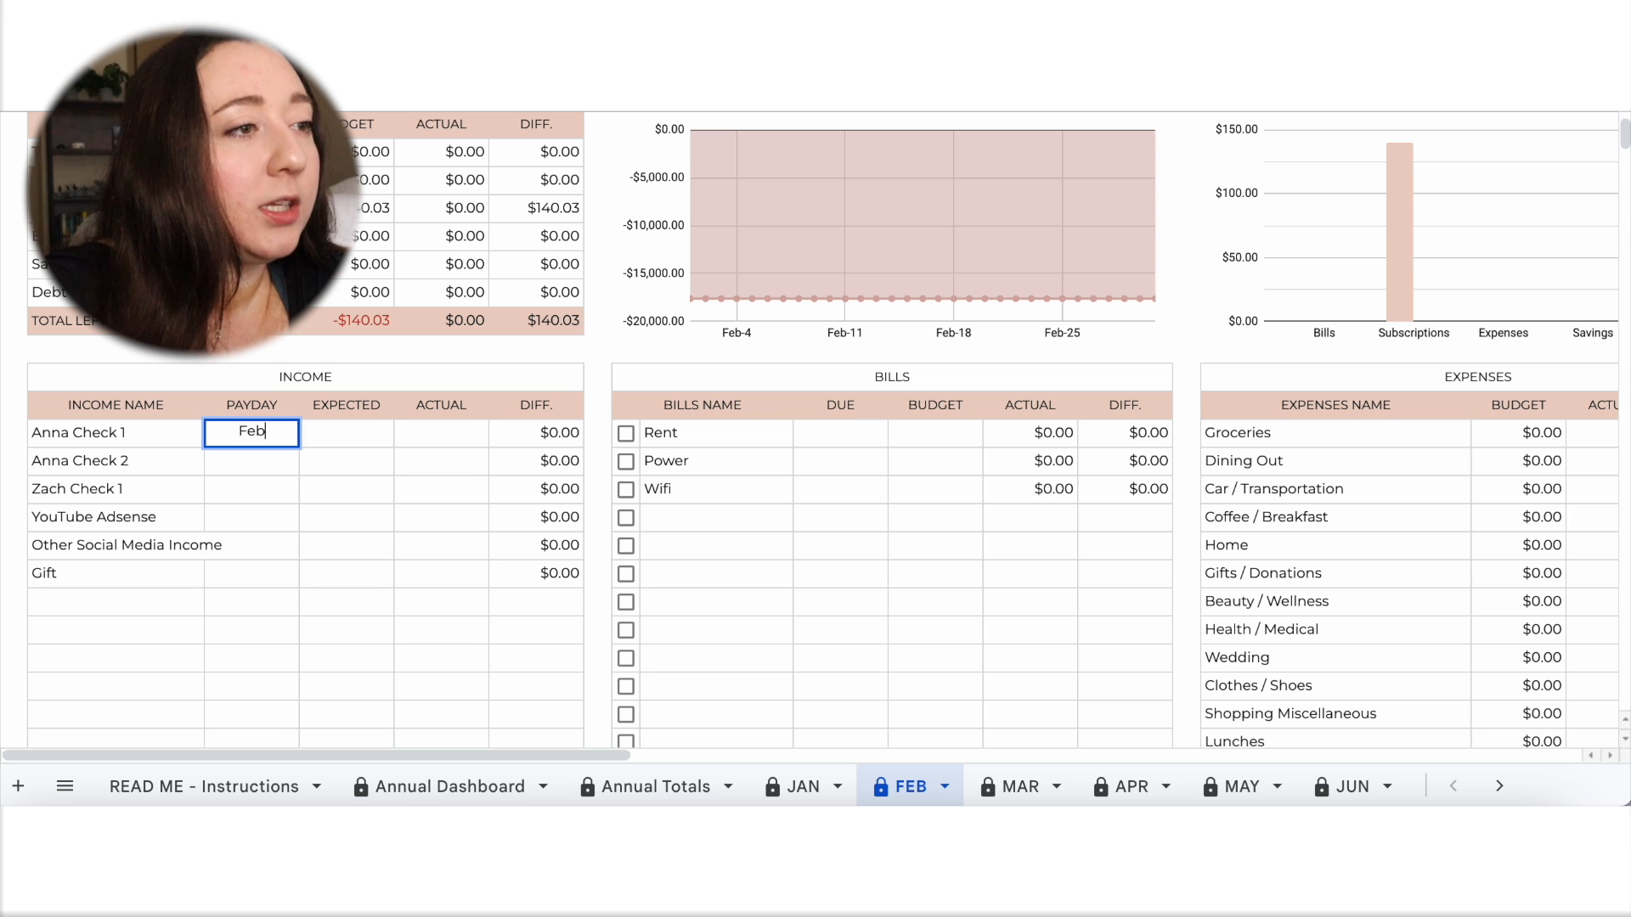
pyautogui.click(246, 461)
pyautogui.write('Feb-21')
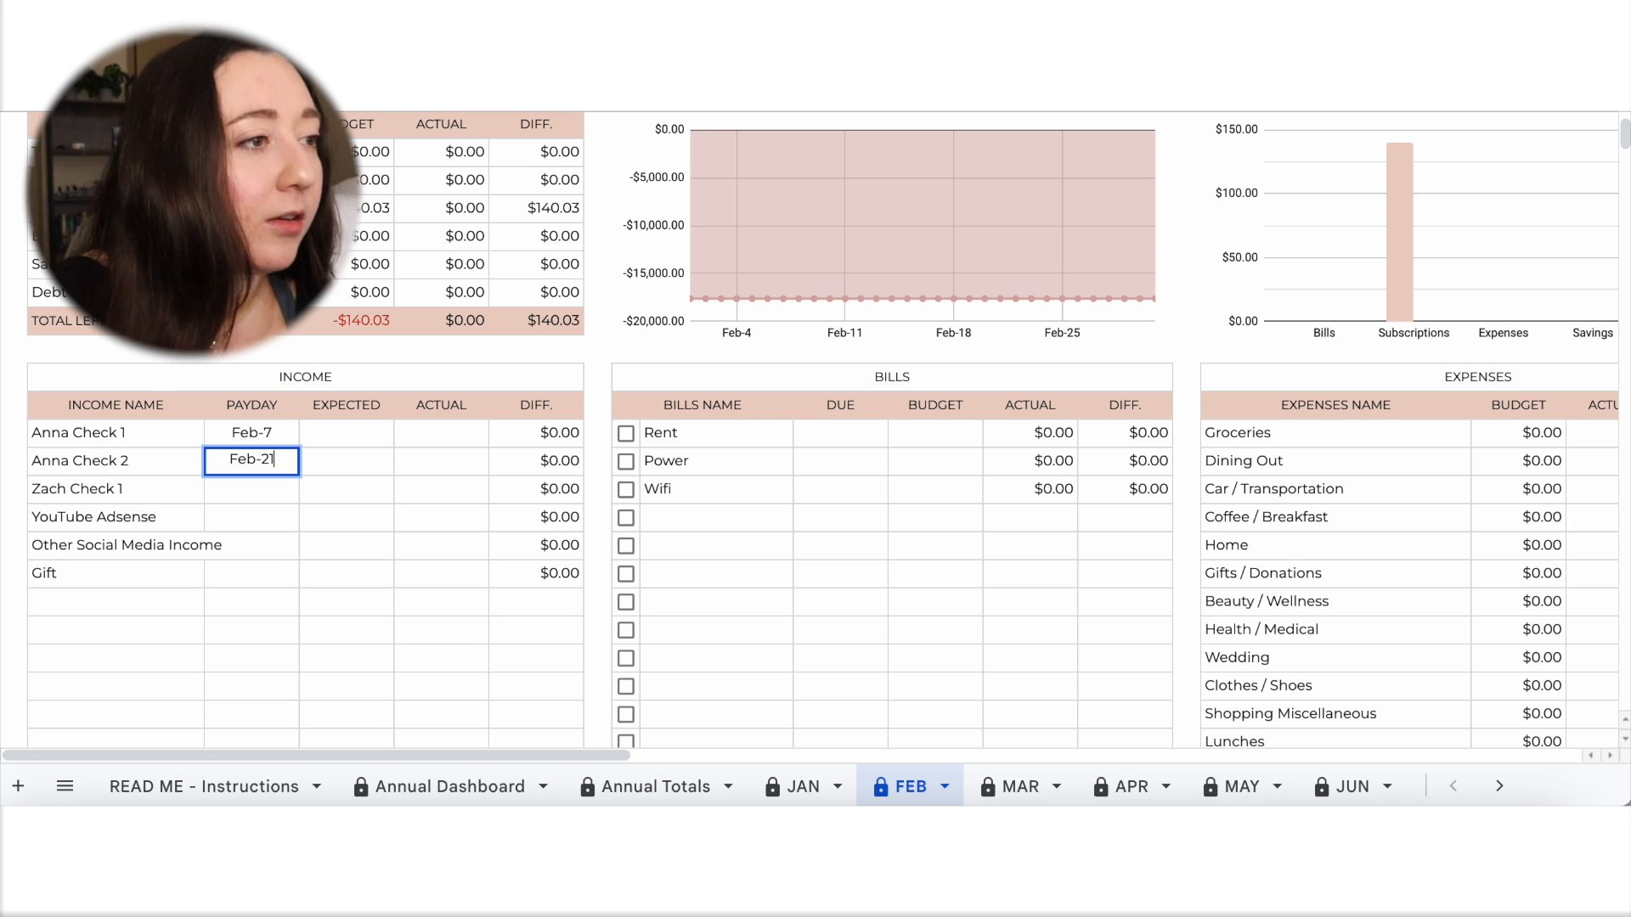
pyautogui.click(247, 496)
pyautogui.write('Feb-28')
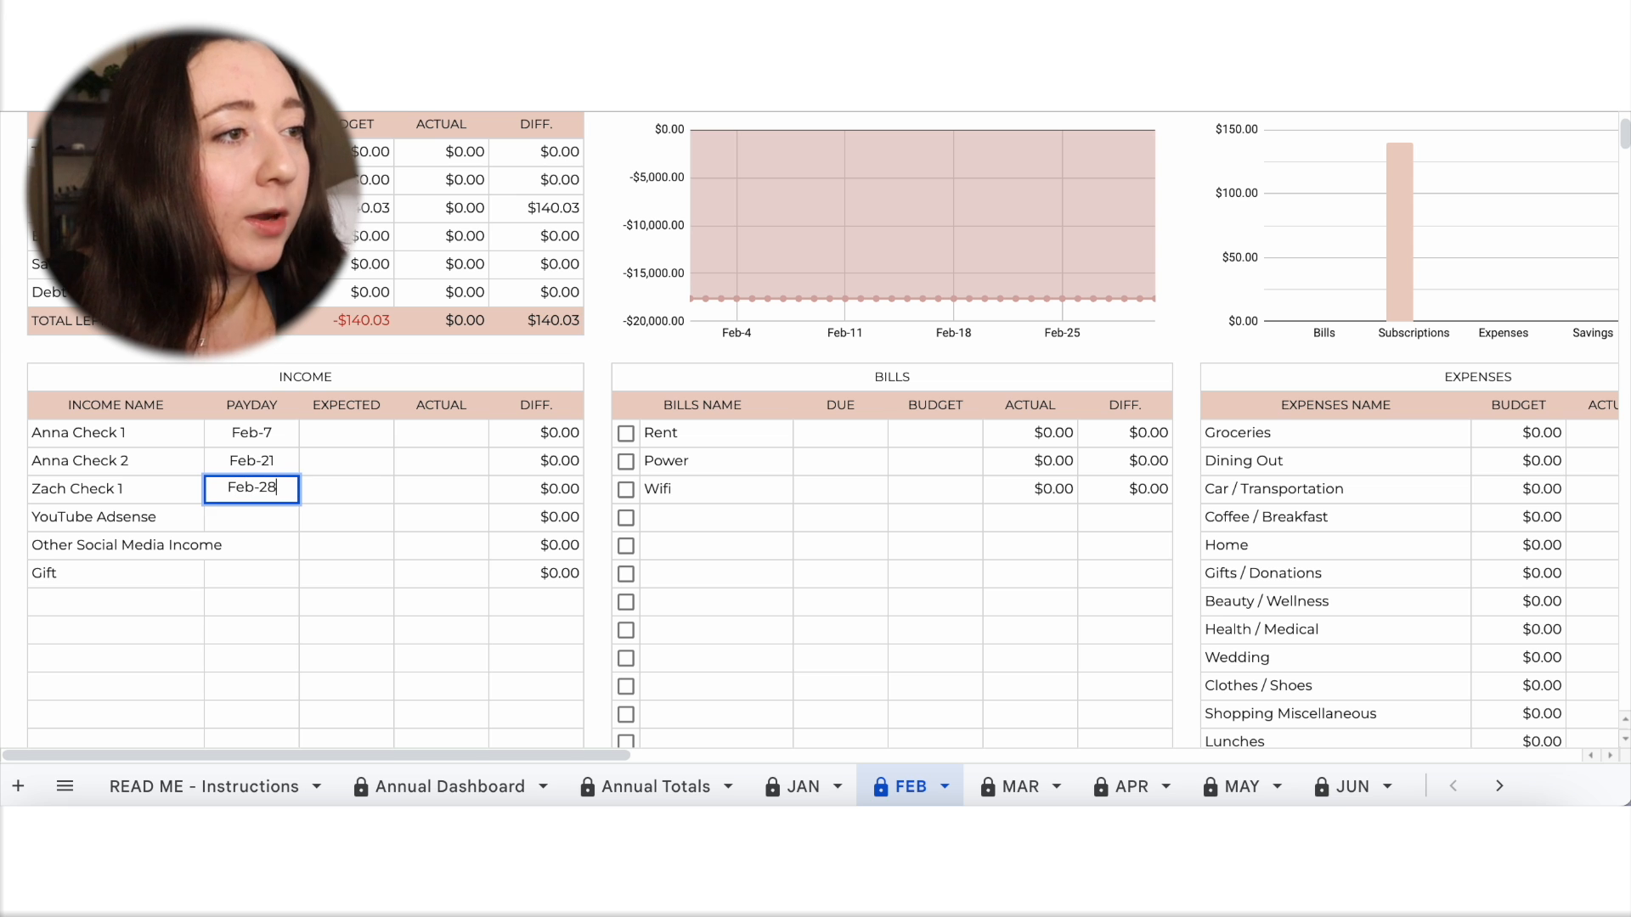
# Using January's income as reference, set February's expected amount to 1,840 for each of the first two paychecks.
pyautogui.click(342, 435)
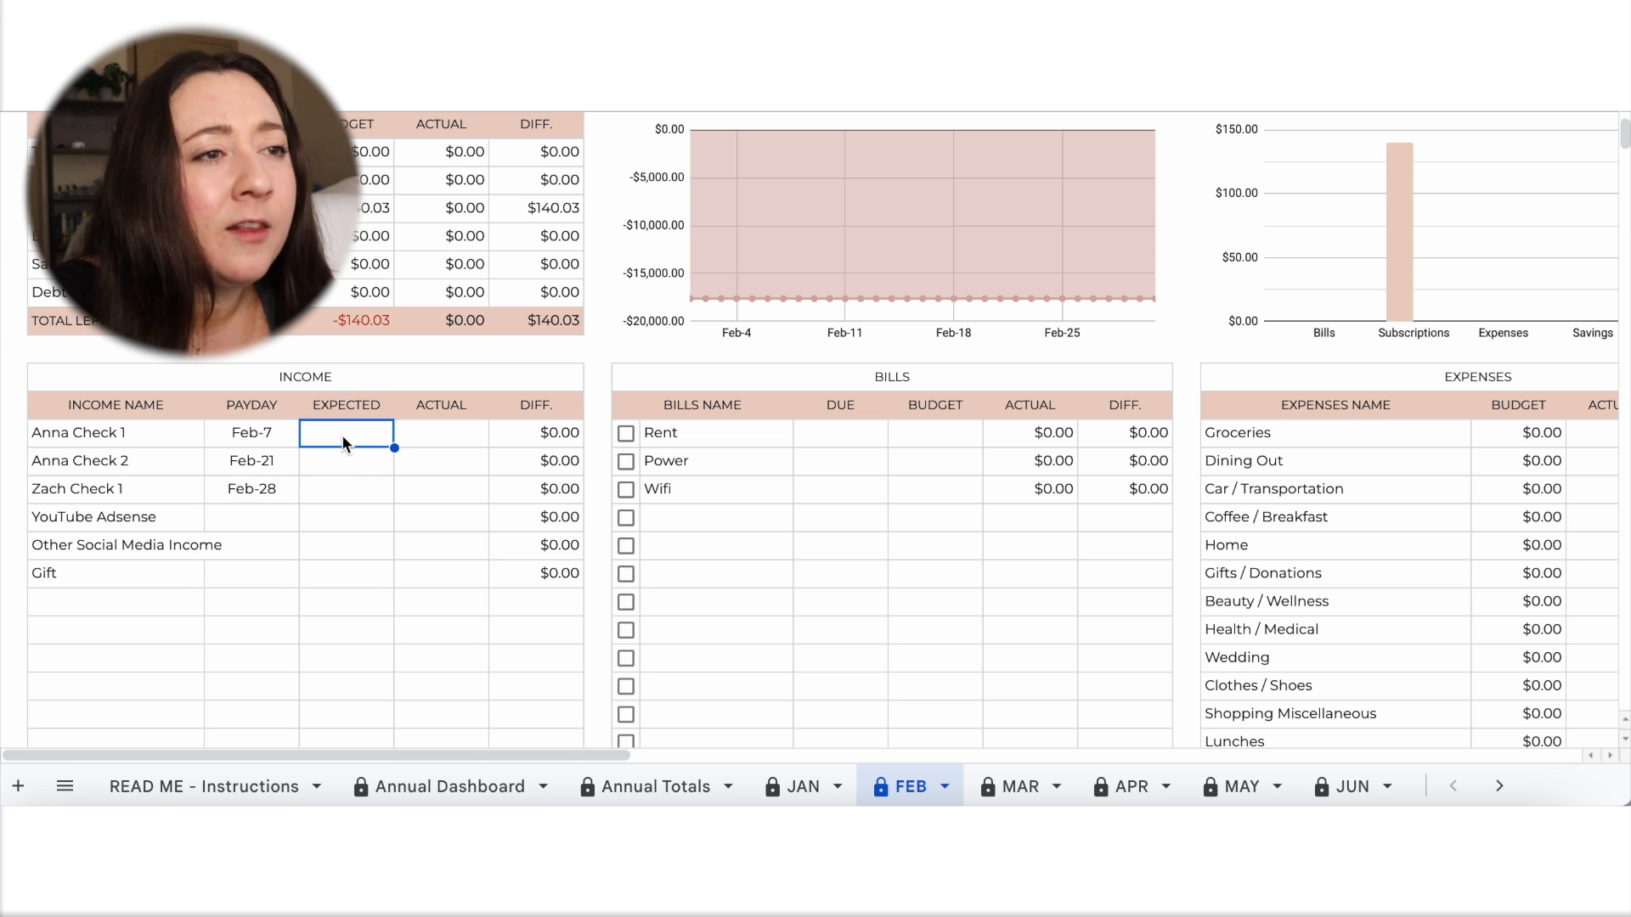
pyautogui.click(811, 787)
pyautogui.scroll(1, 720, 522)
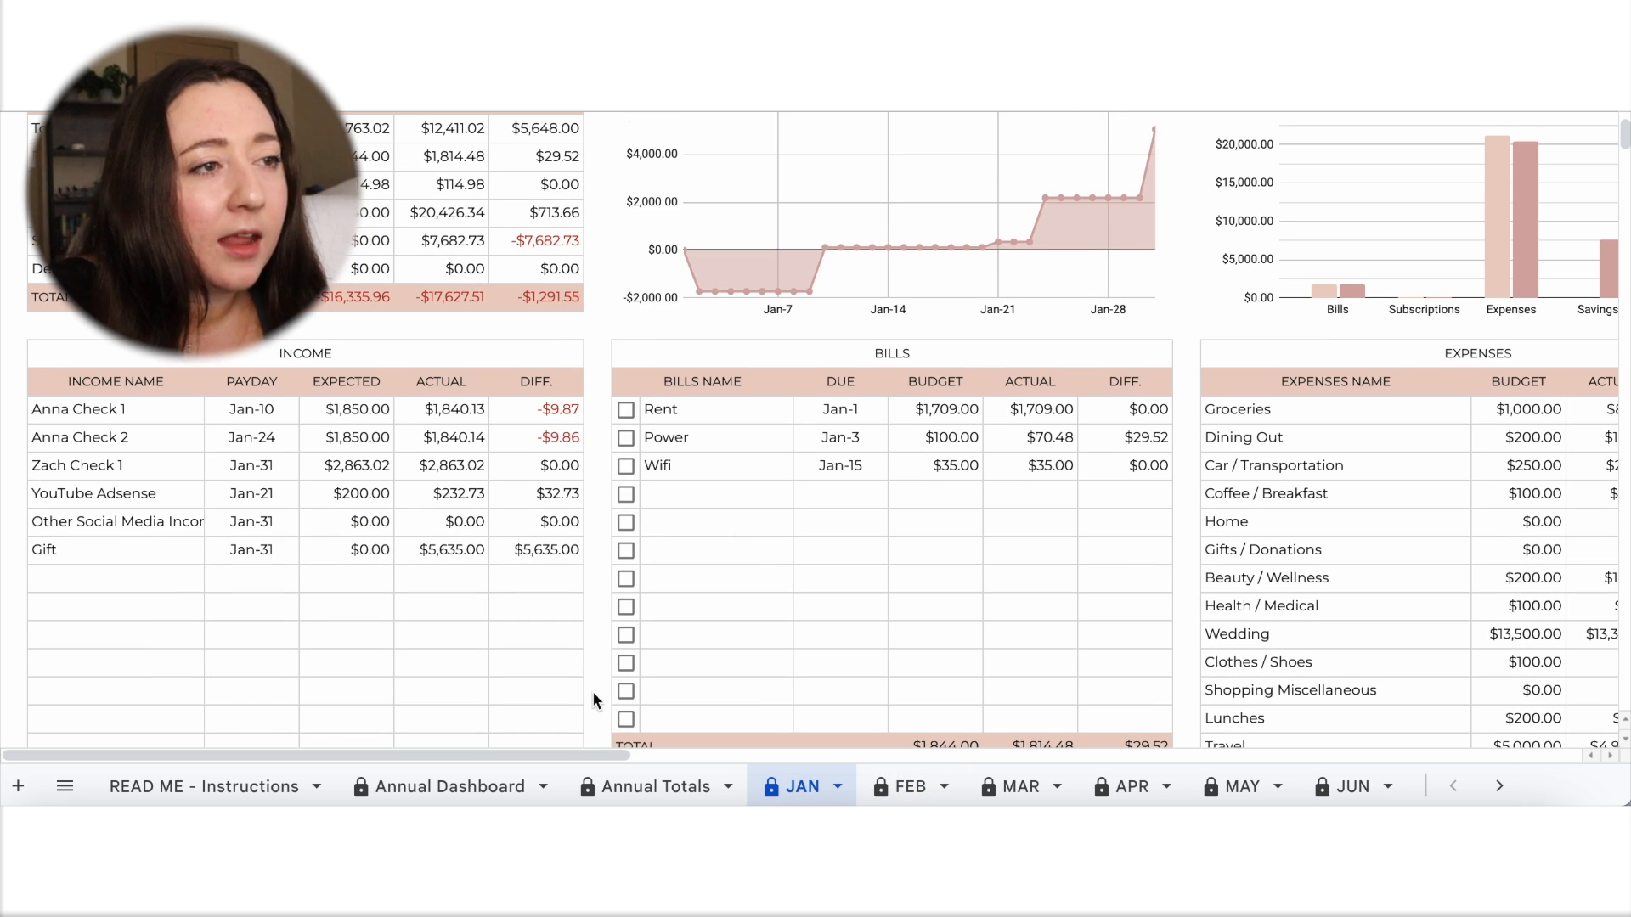
pyautogui.click(907, 787)
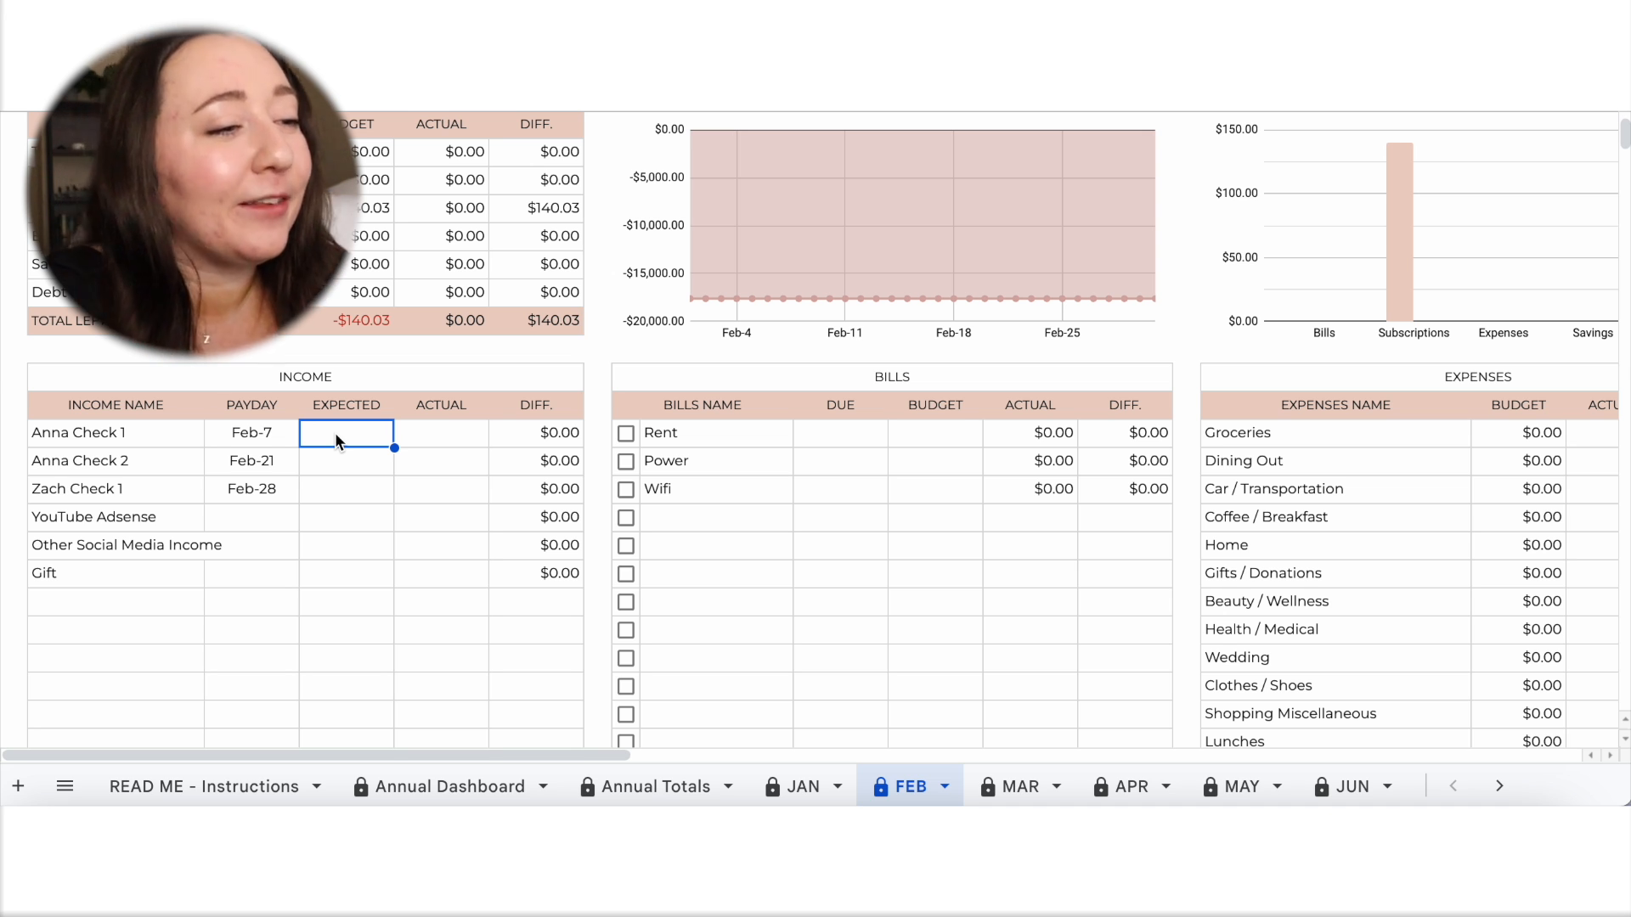
pyautogui.write('1,840')
pyautogui.click(344, 458)
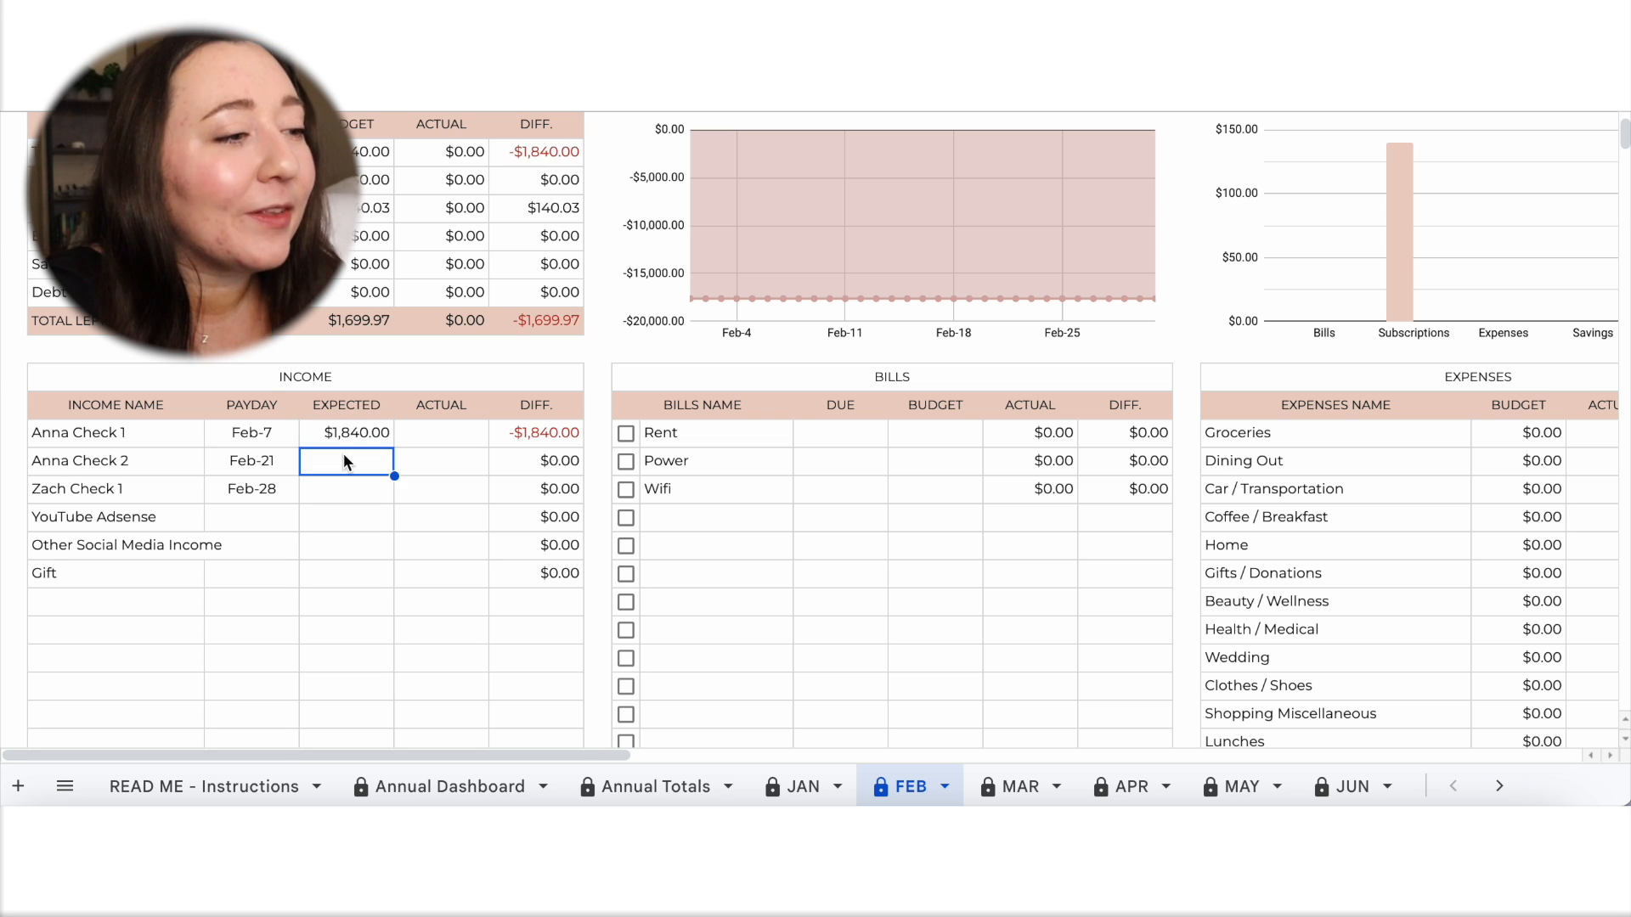
pyautogui.write('14')
pyautogui.press('BackSpace')
pyautogui.press('BackSpace')
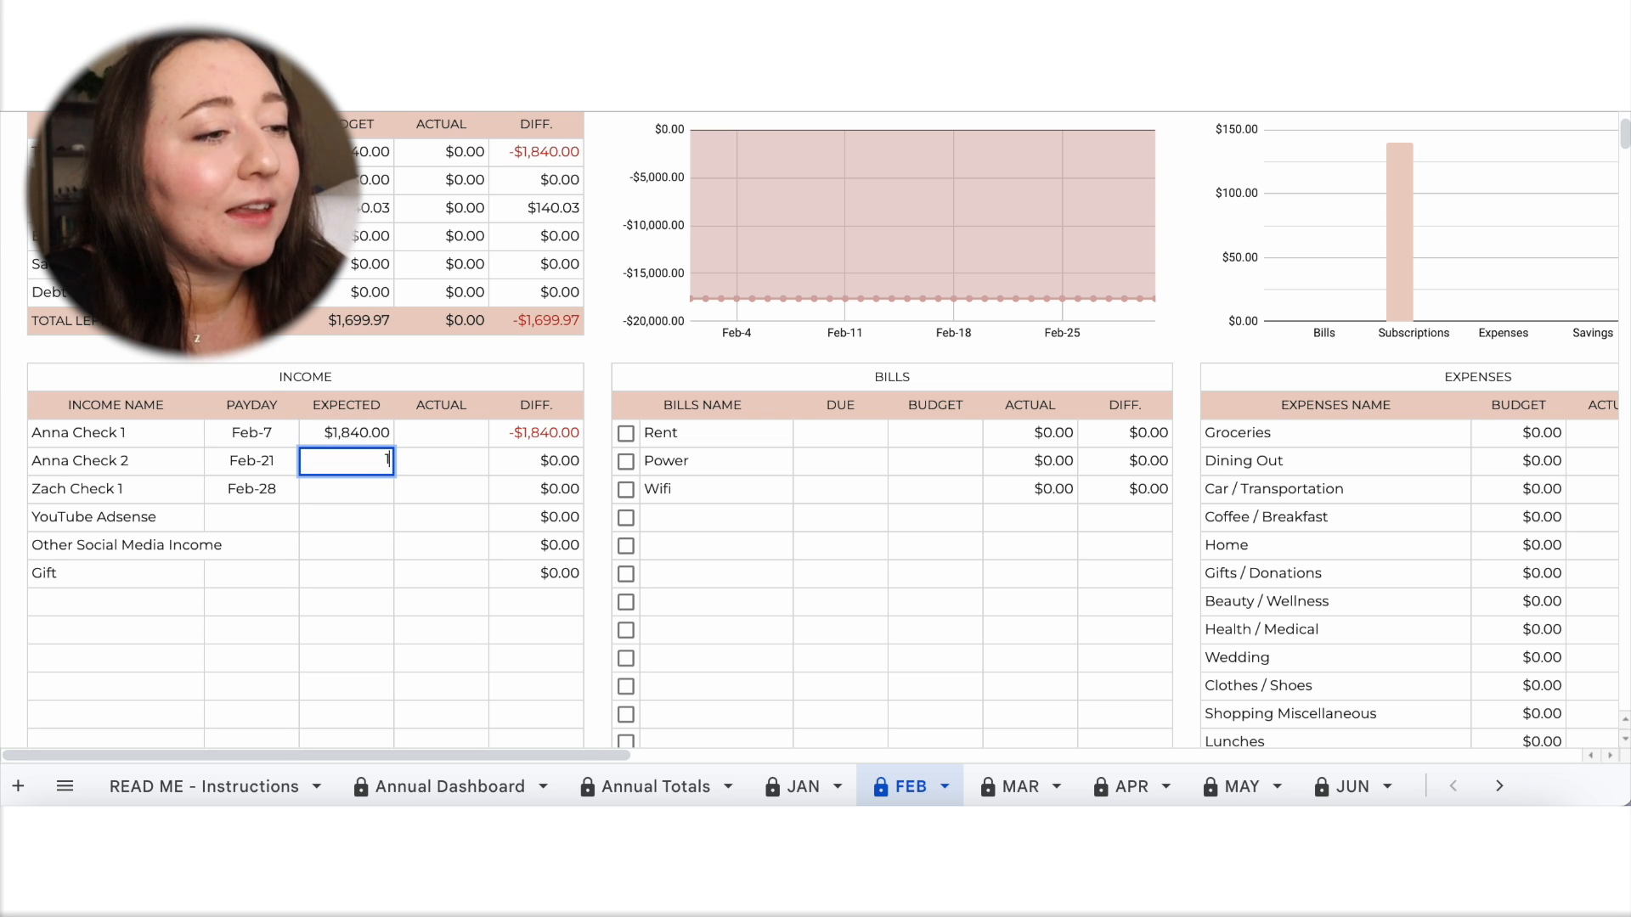
pyautogui.write('1840')
pyautogui.click(441, 489)
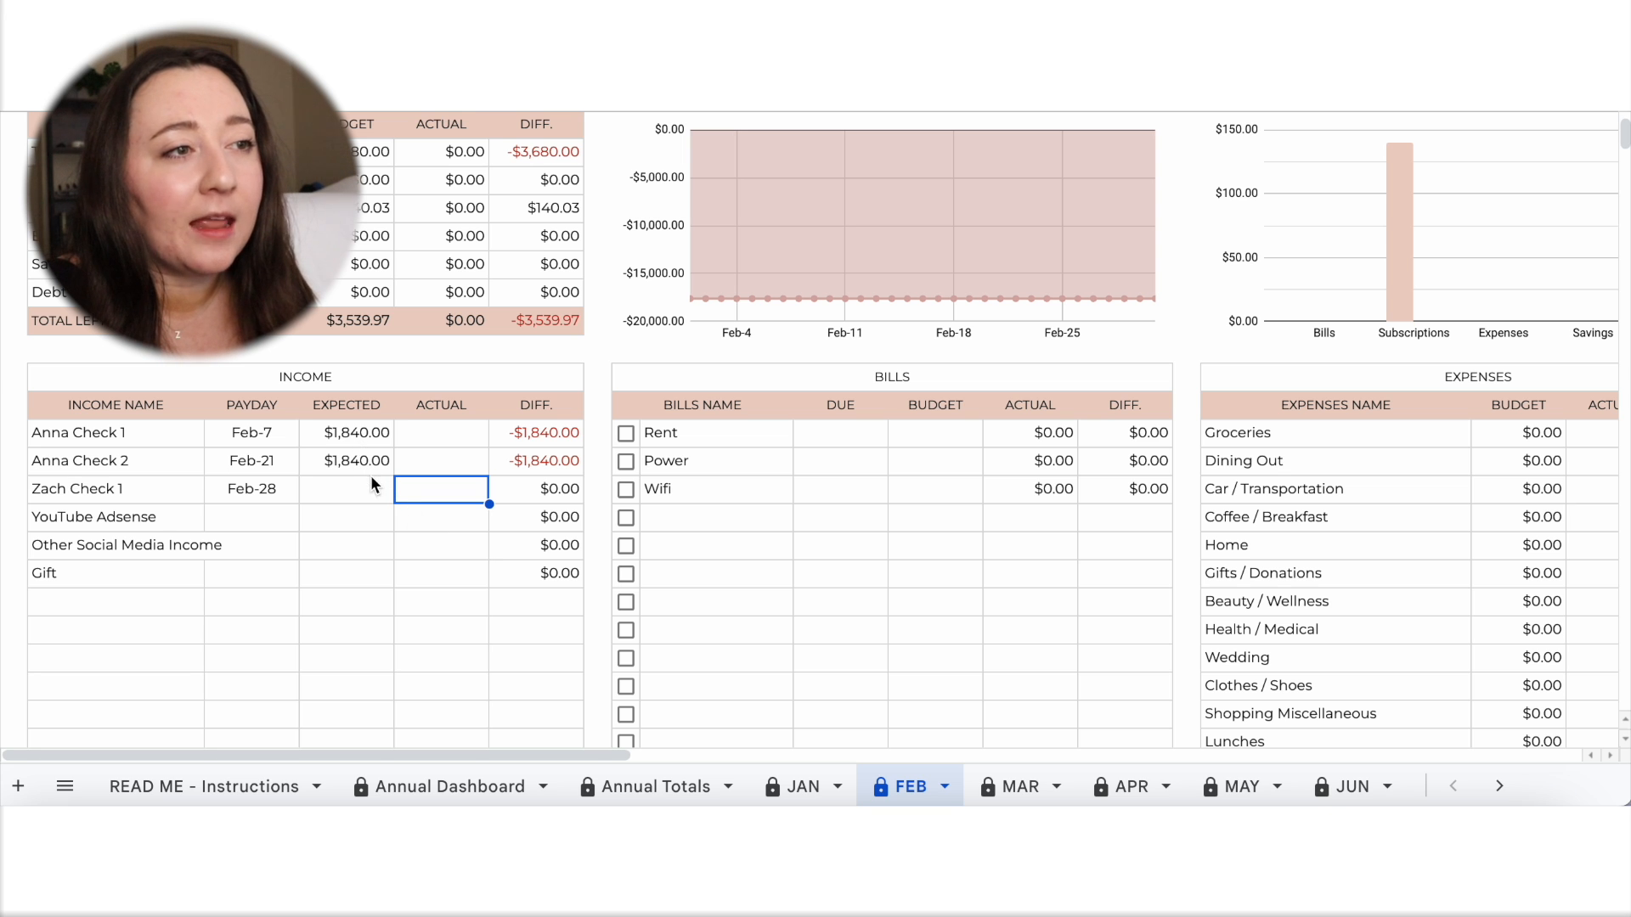
pyautogui.click(461, 438)
pyautogui.click(462, 477)
pyautogui.click(464, 467)
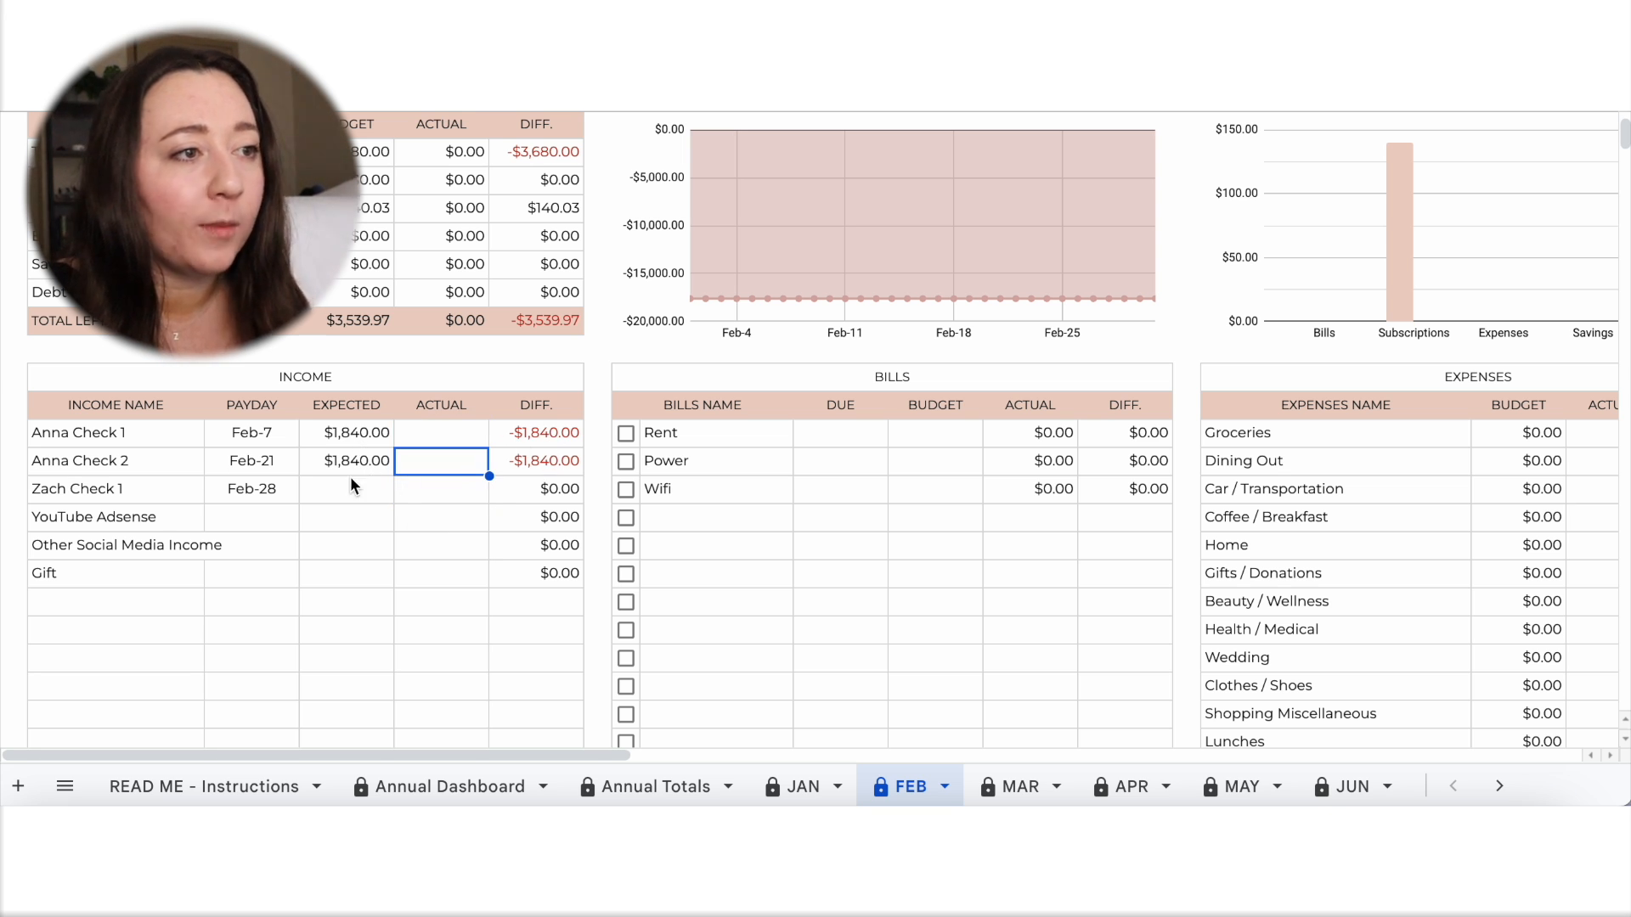
# Look up the third paycheck on the January sheet and set its expected February income to 2,863.02.
pyautogui.click(796, 786)
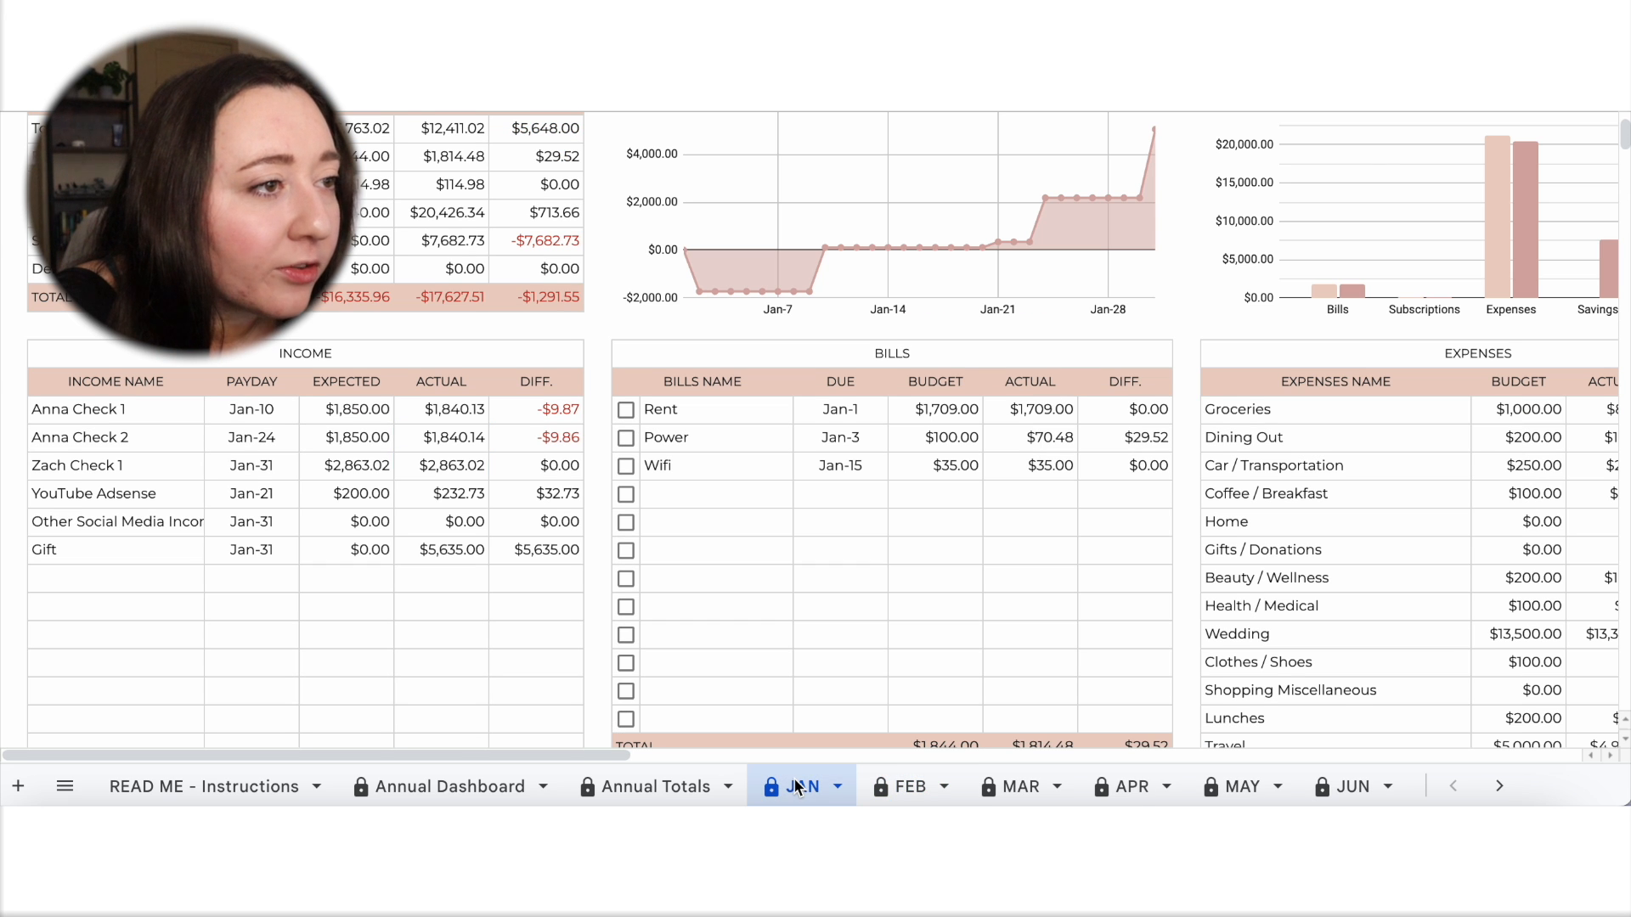
pyautogui.click(896, 786)
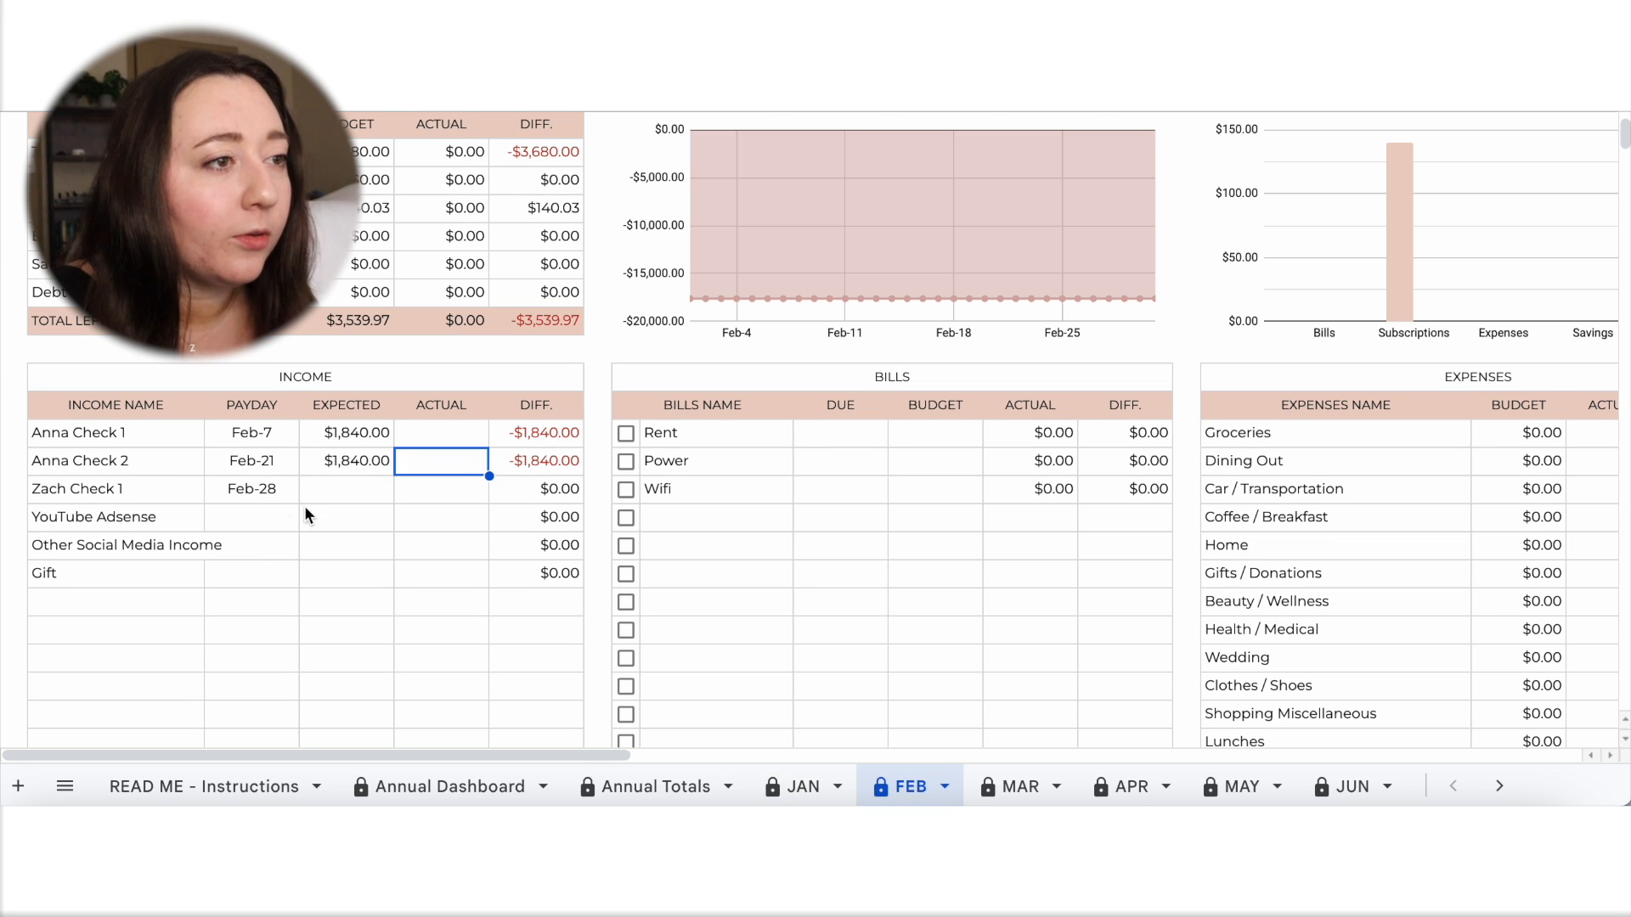
pyautogui.click(340, 482)
pyautogui.write('2,863')
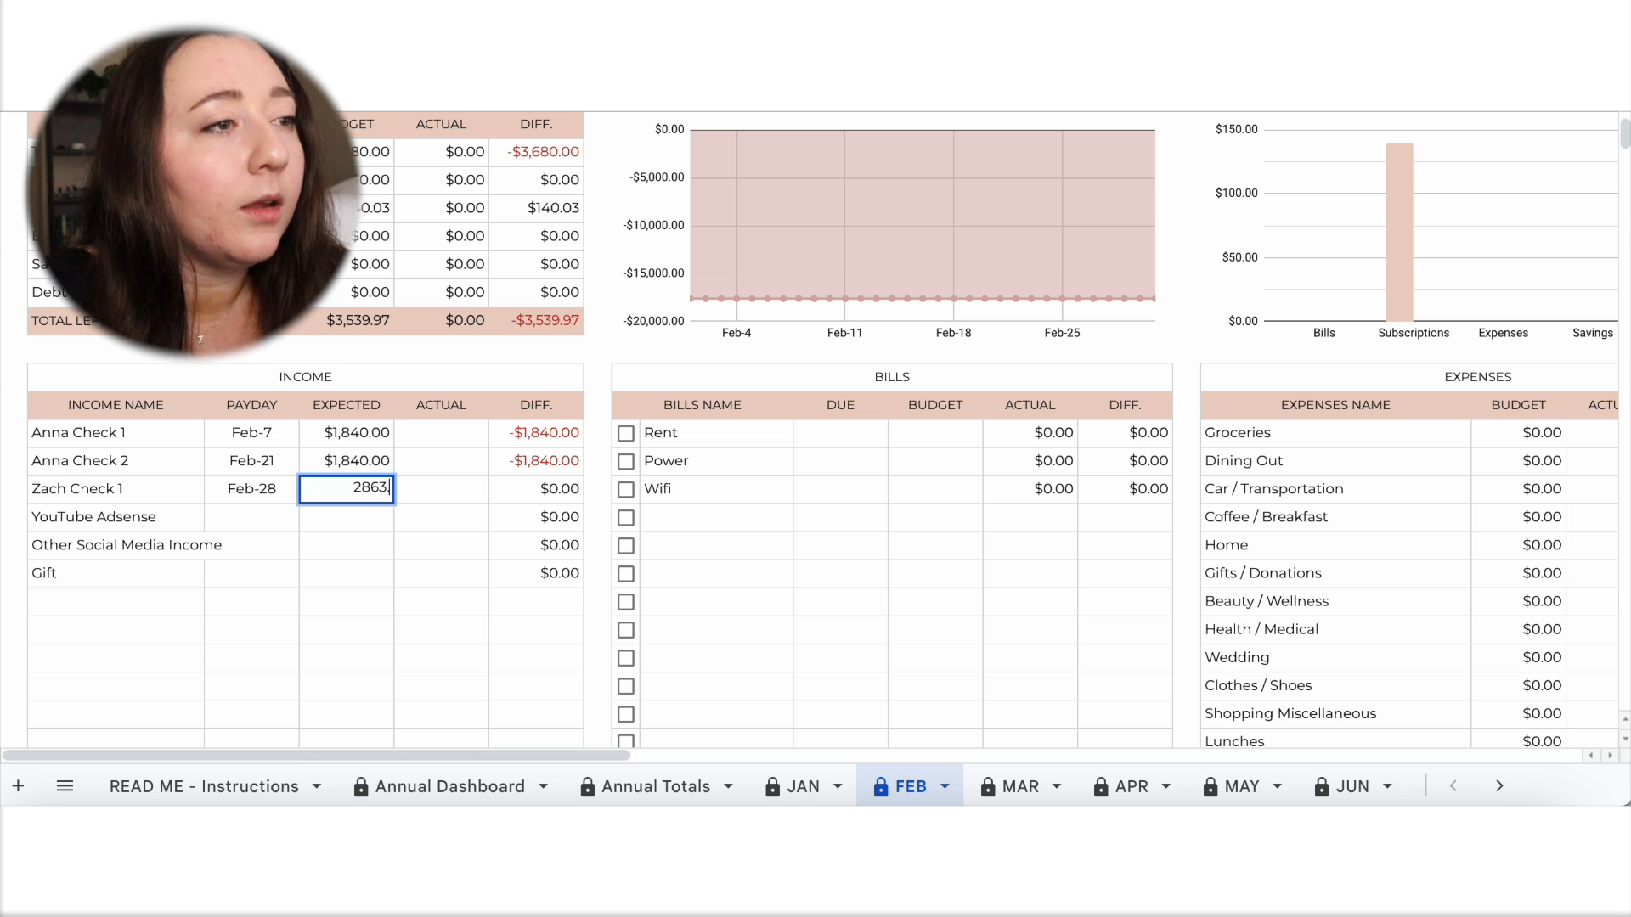
pyautogui.write('.02')
pyautogui.click(406, 548)
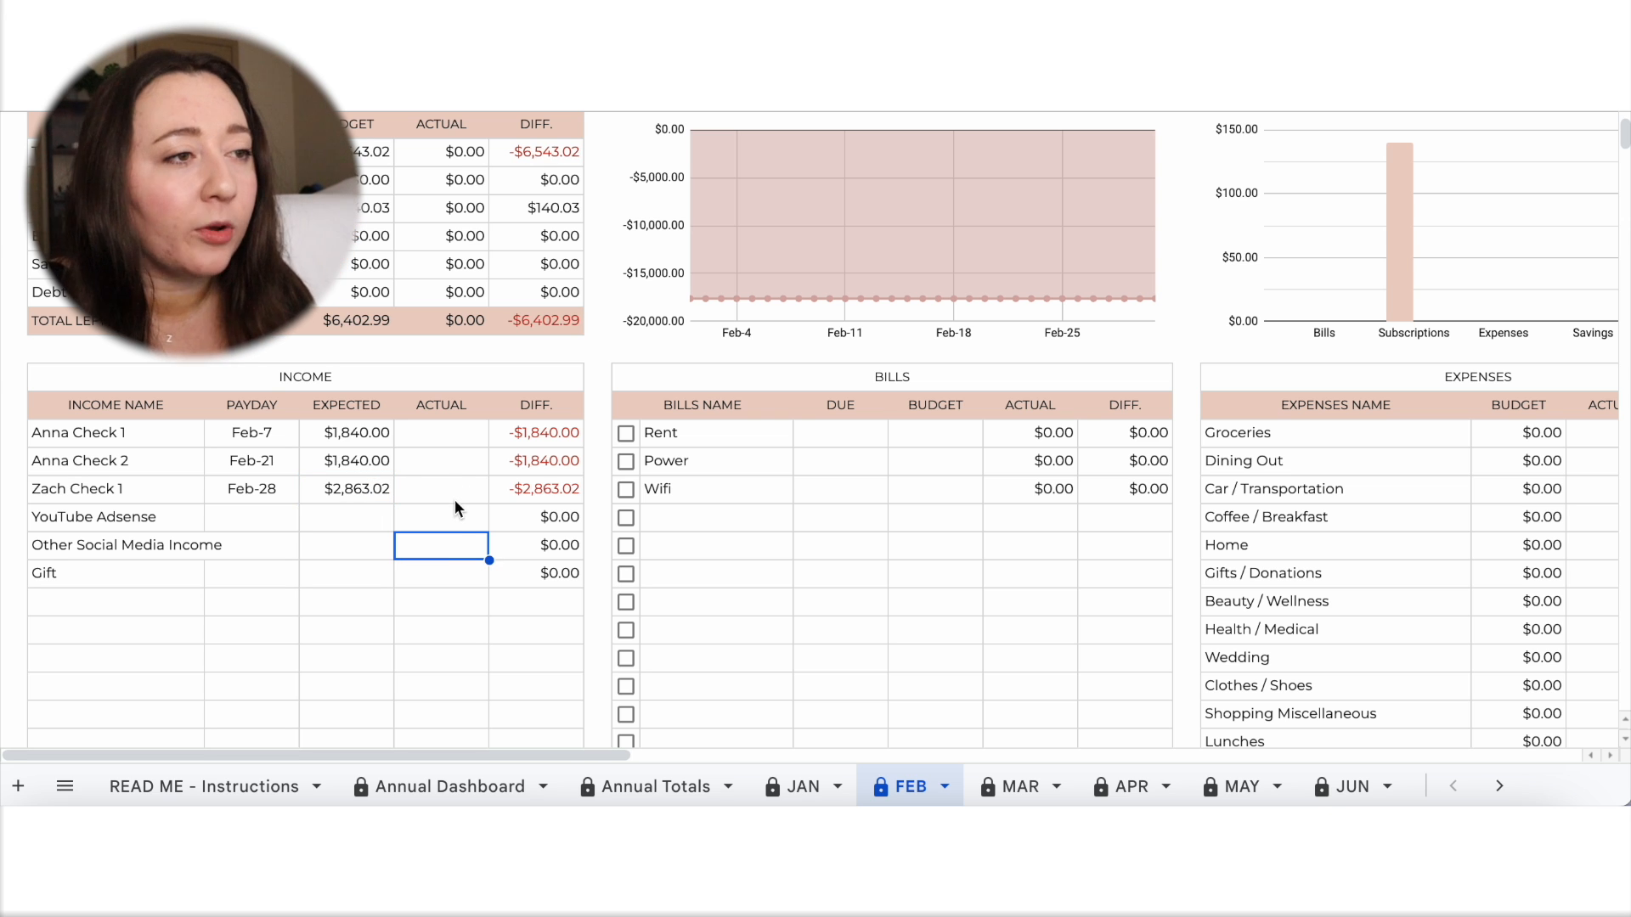
# Give the YouTube Adsense income a payday of Feb-21 and an expected amount of 200.
pyautogui.click(259, 518)
pyautogui.write('F')
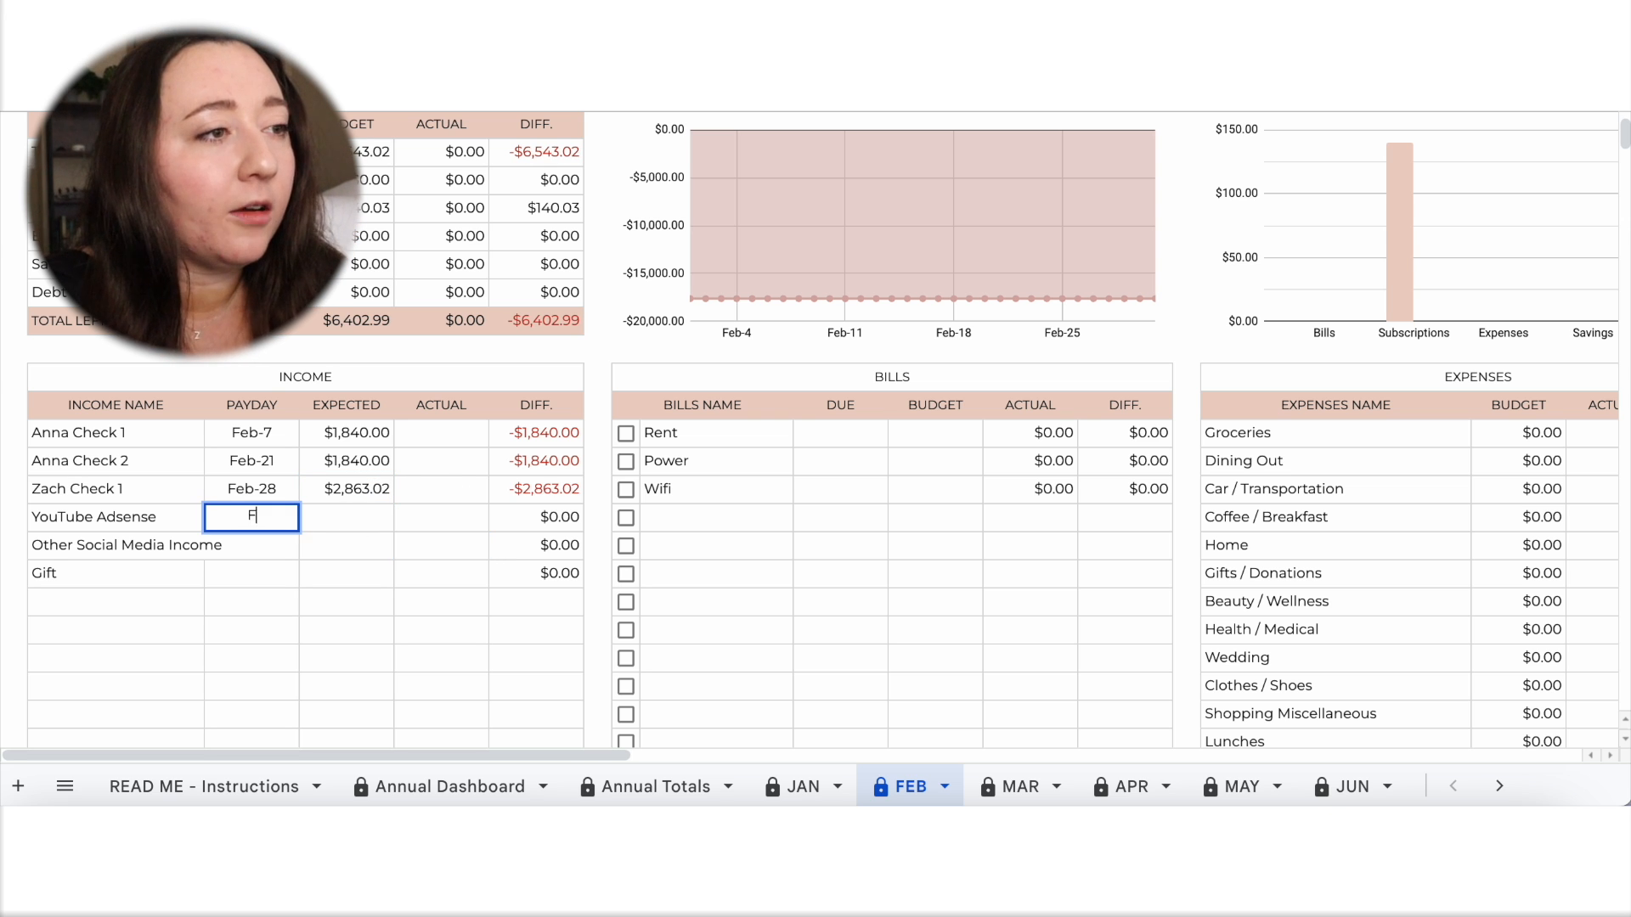
pyautogui.write('eb-21')
pyautogui.click(355, 525)
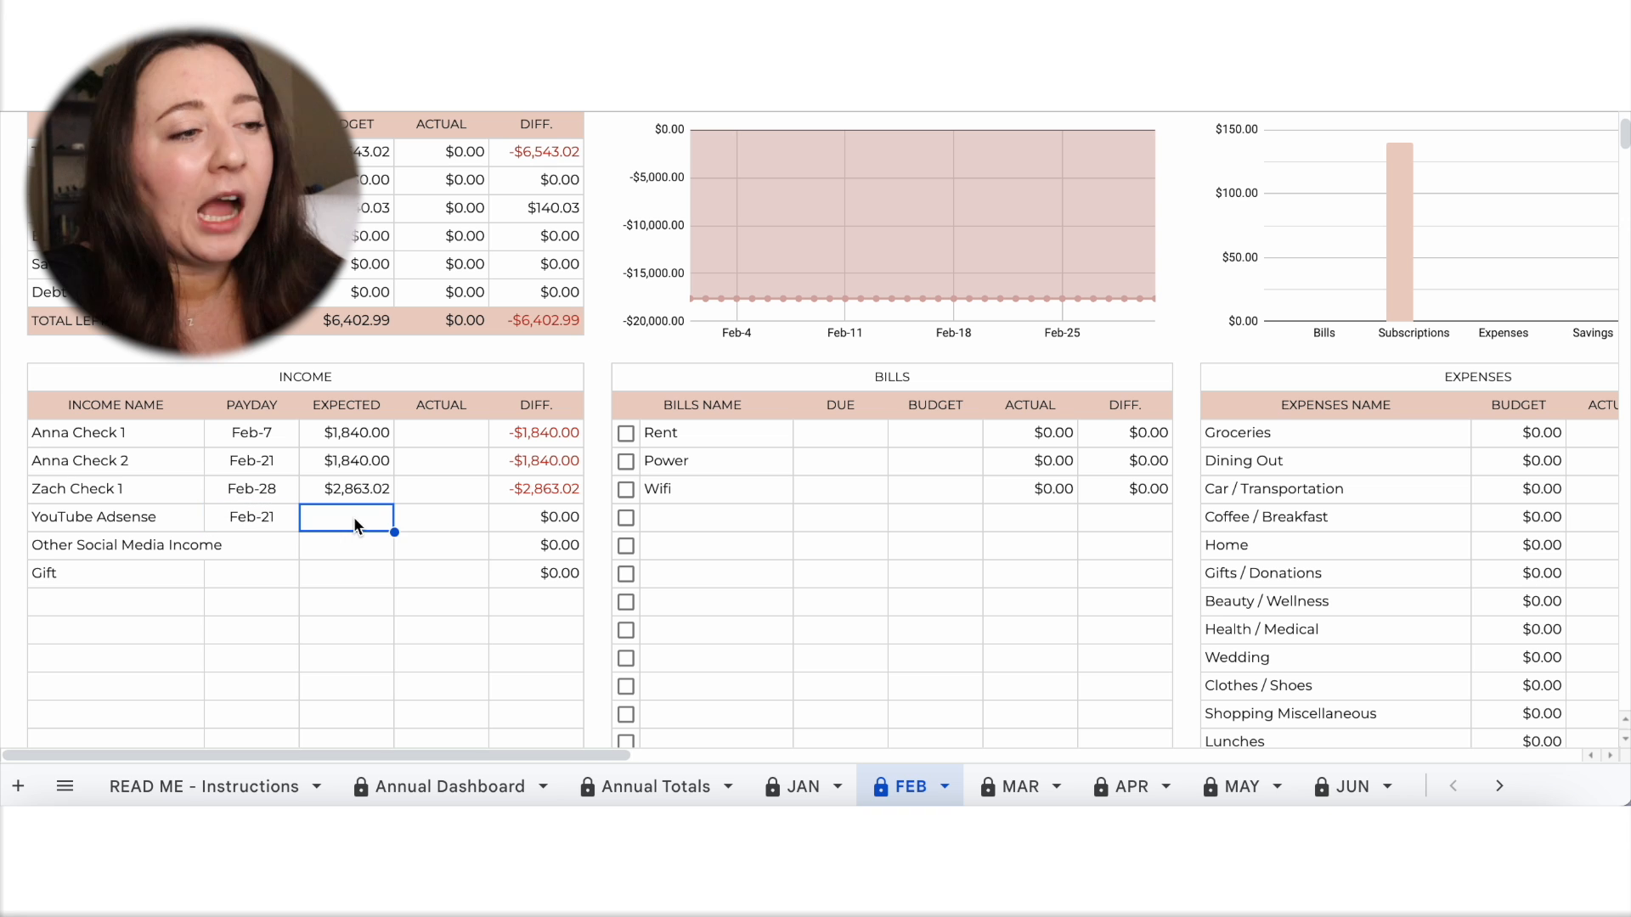
pyautogui.write('200')
pyautogui.click(436, 610)
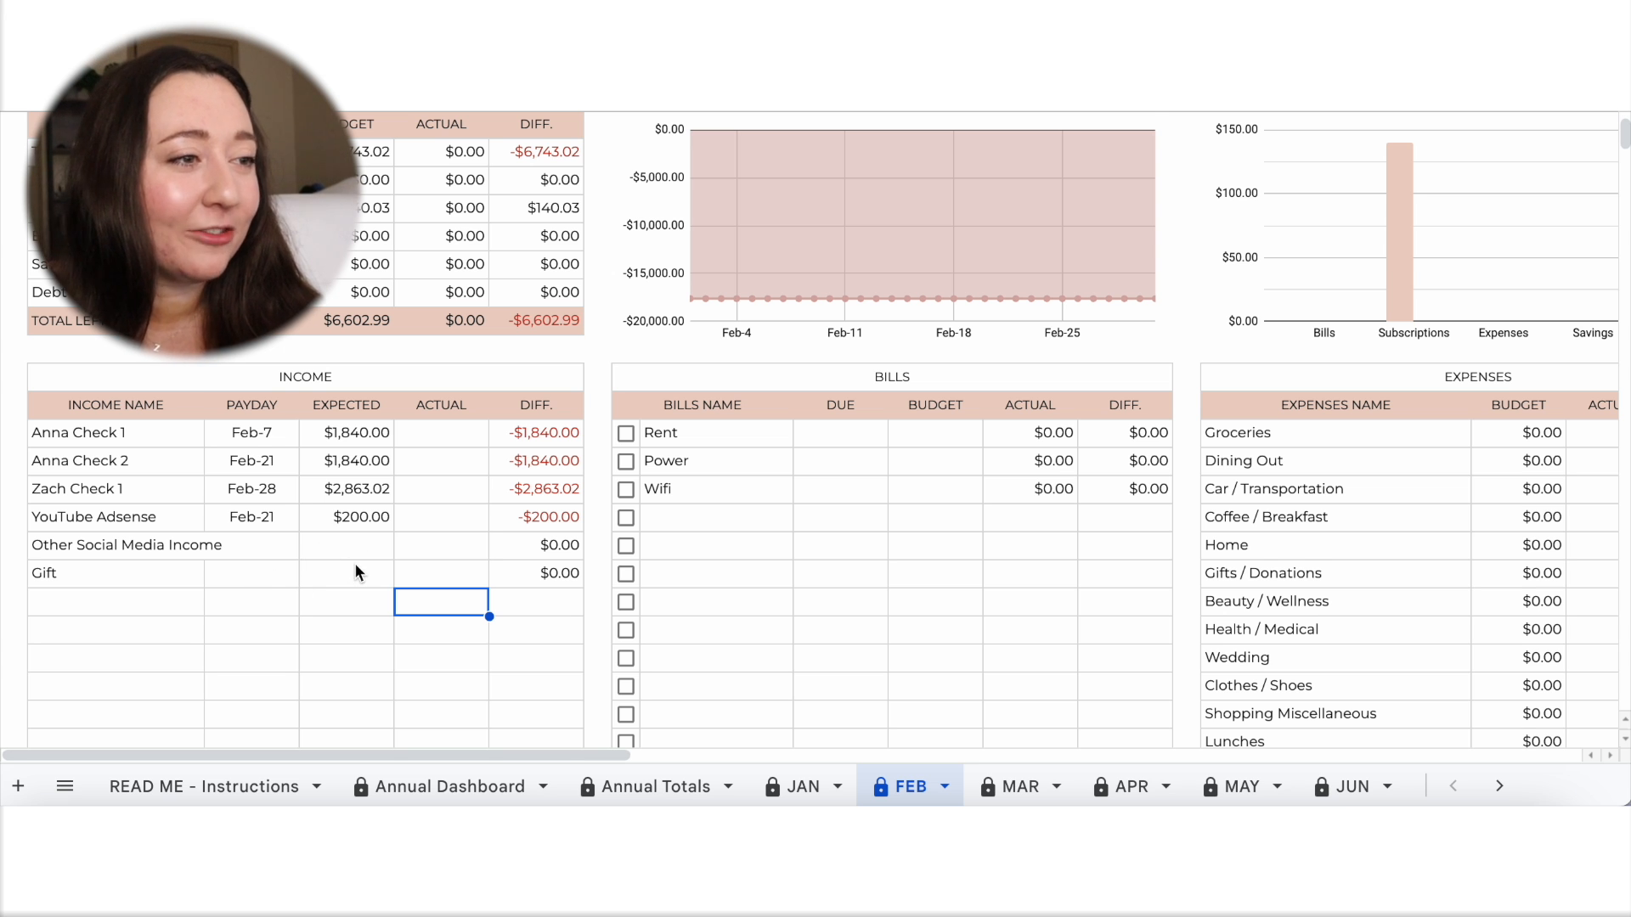
# Enter the due dates in the Bills table: Feb-1 for Rent, Feb-3 for Power and Feb-5 for Wifi.
pyautogui.scroll(-2, 355, 562)
pyautogui.click(848, 326)
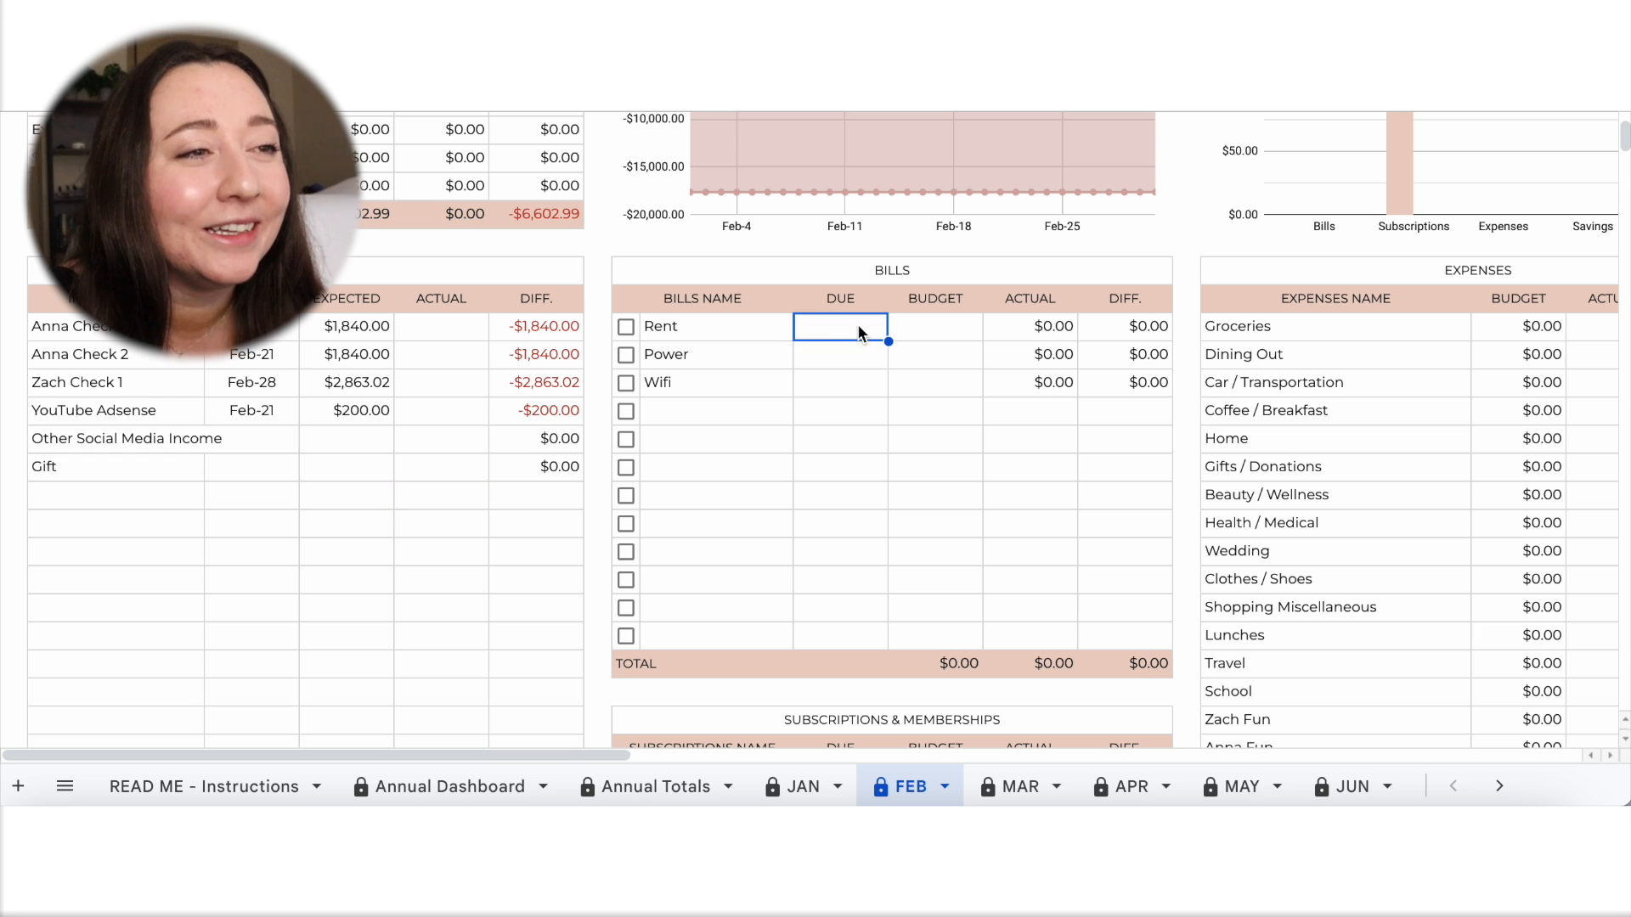
pyautogui.write('Feb-1')
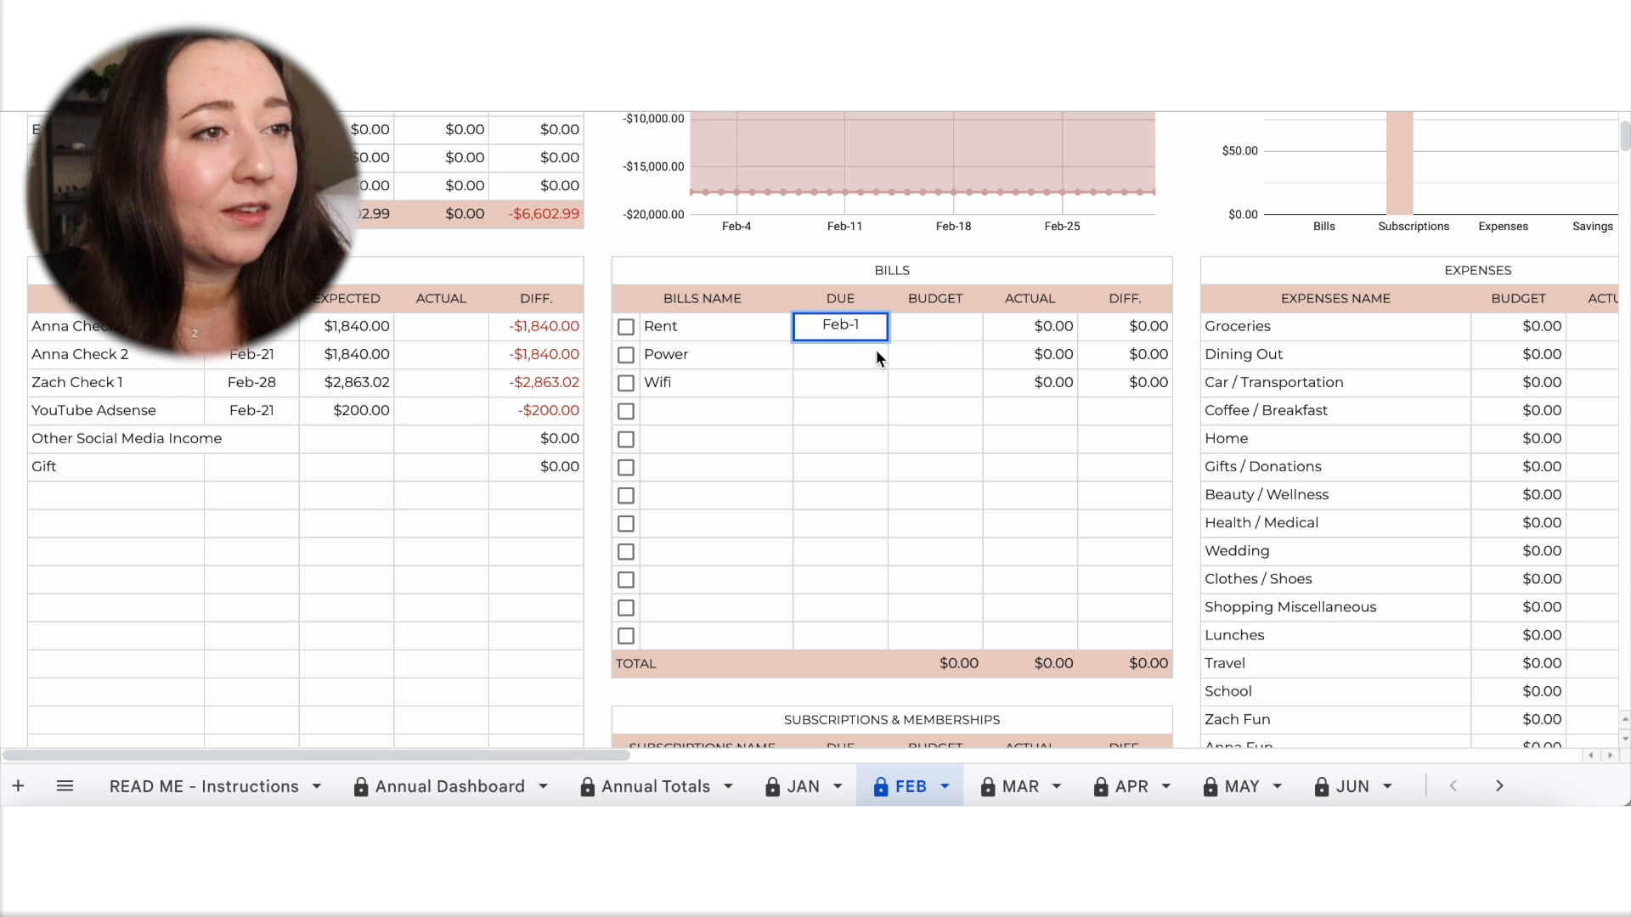
pyautogui.press('Return')
pyautogui.write('Feb-3')
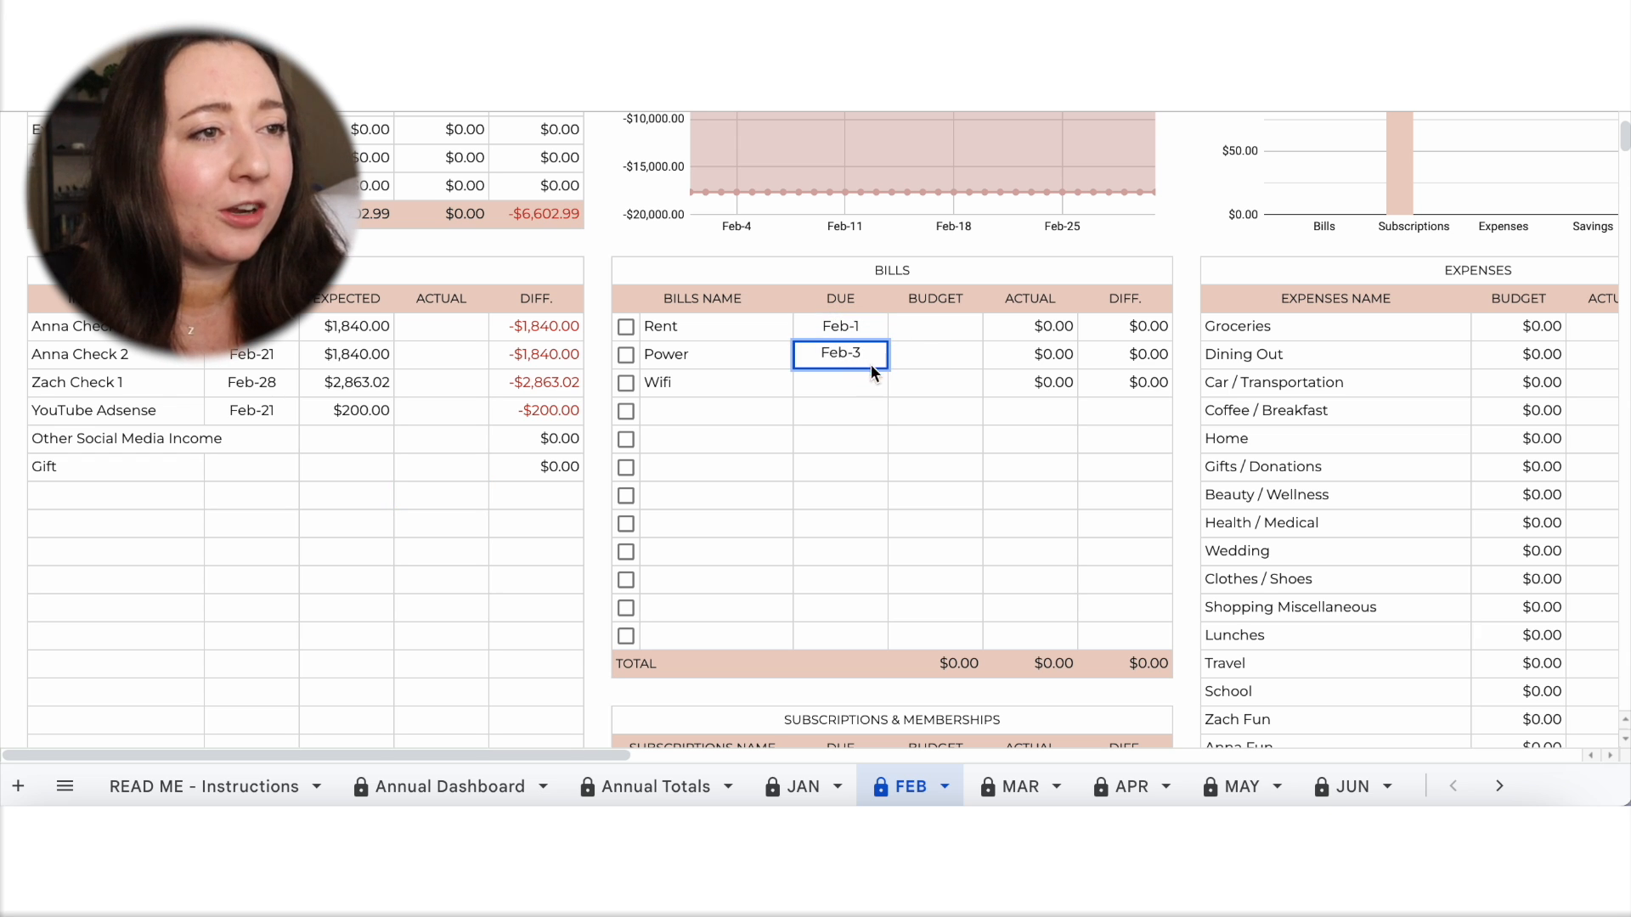
pyautogui.press('Return')
pyautogui.write('Feb-5')
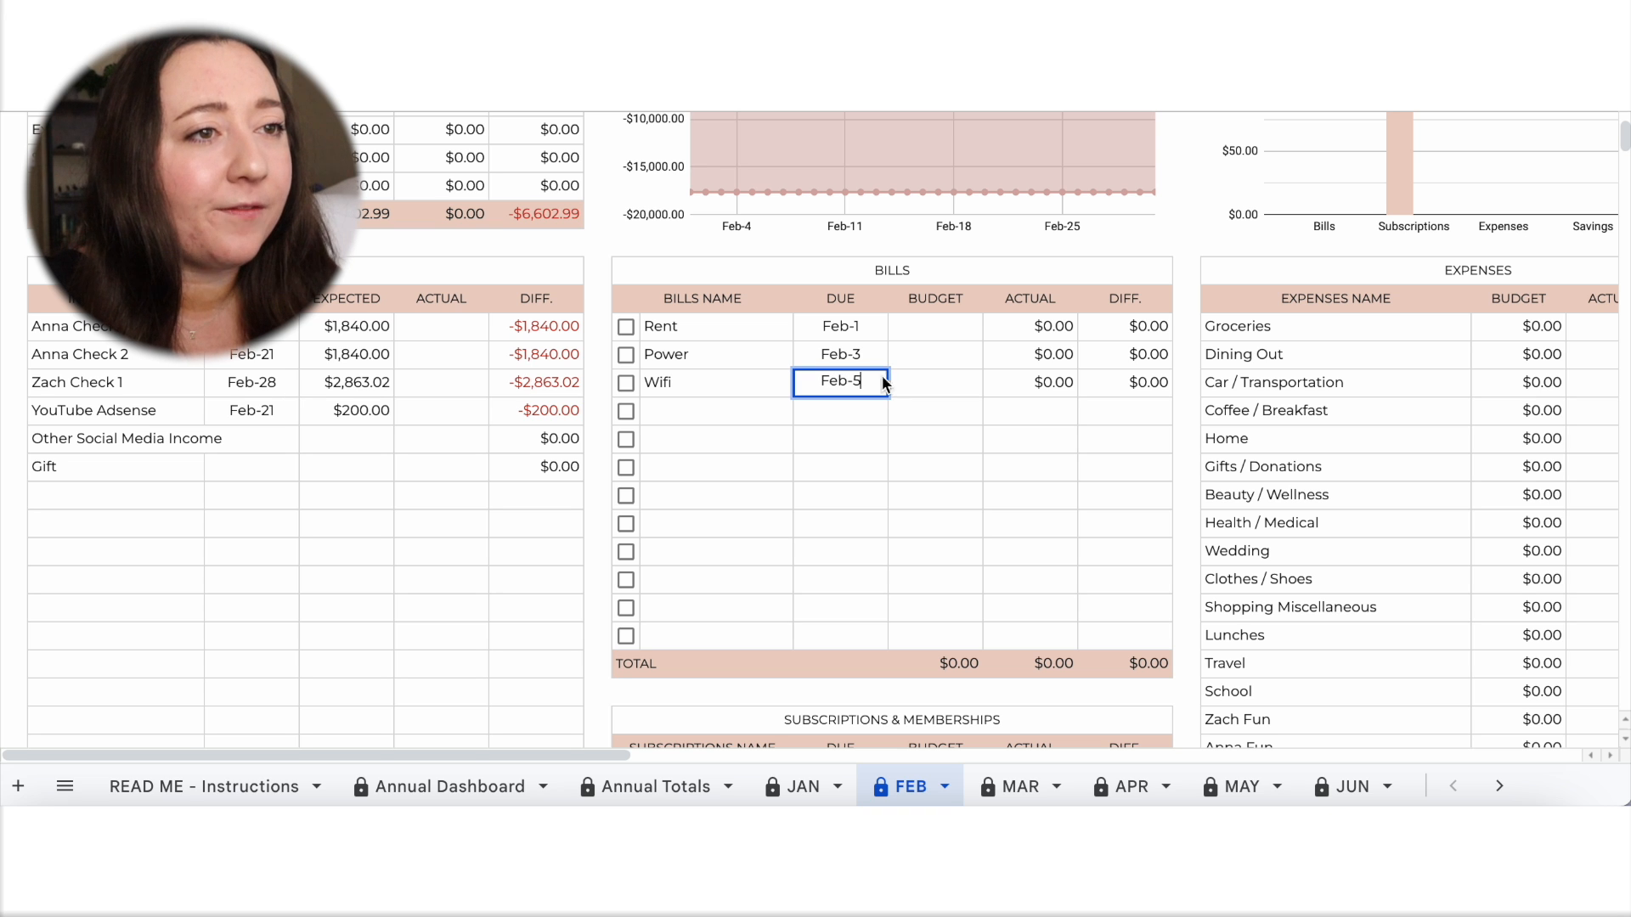
# Set the bill budgets to 1,709 for Rent, 100 for Power and 35 for Wifi.
pyautogui.click(947, 338)
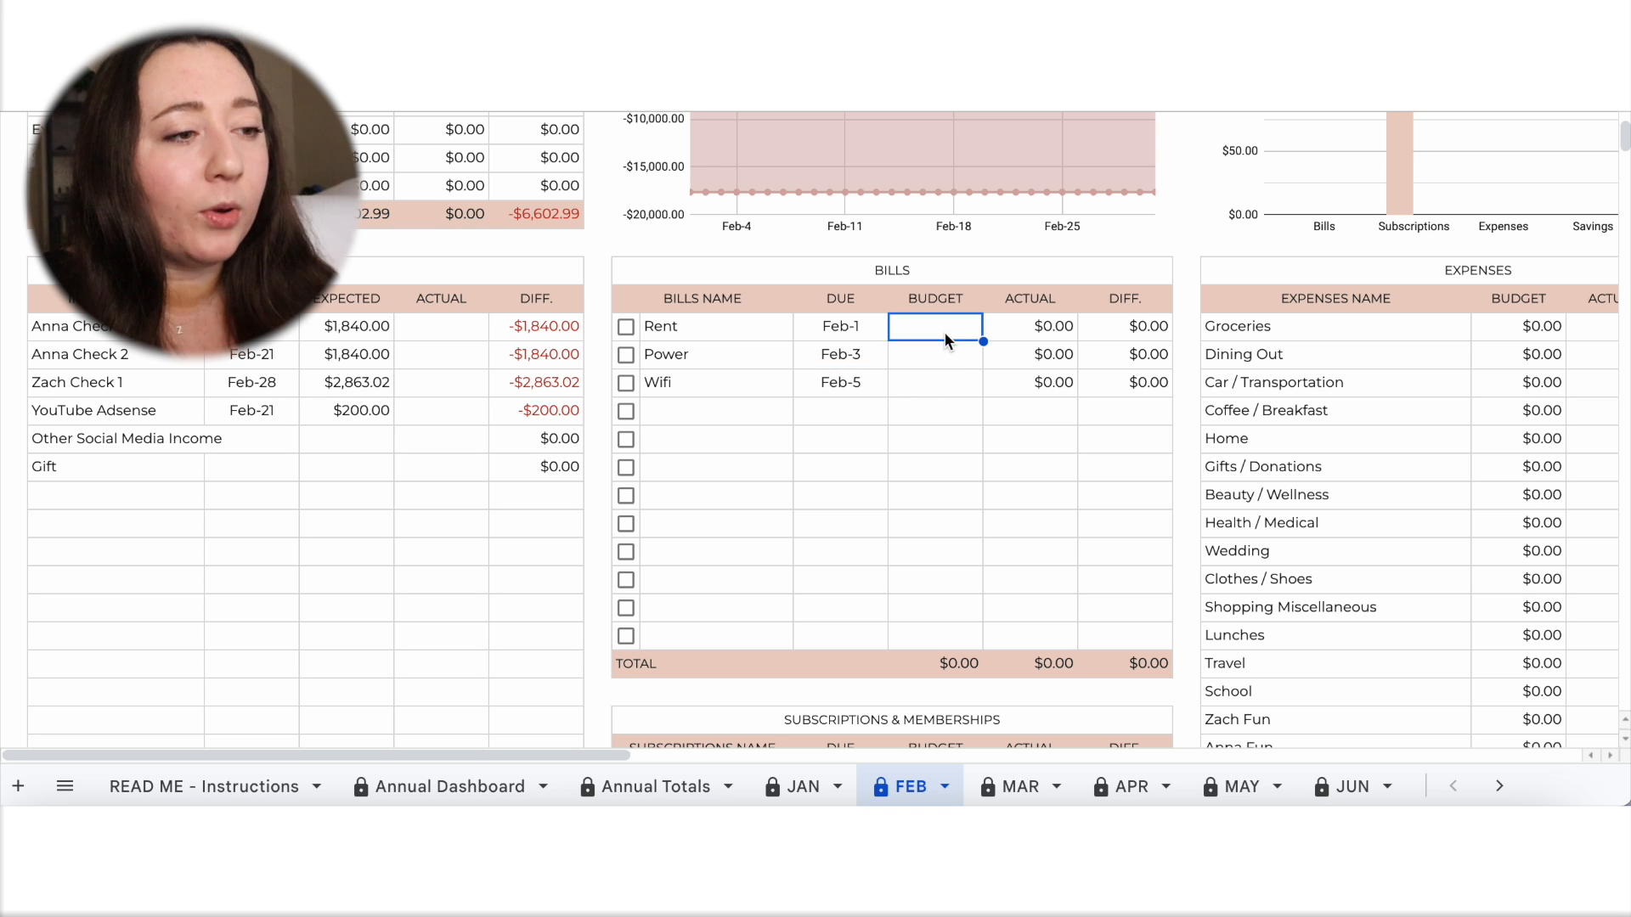
pyautogui.write('1709')
pyautogui.press('Return')
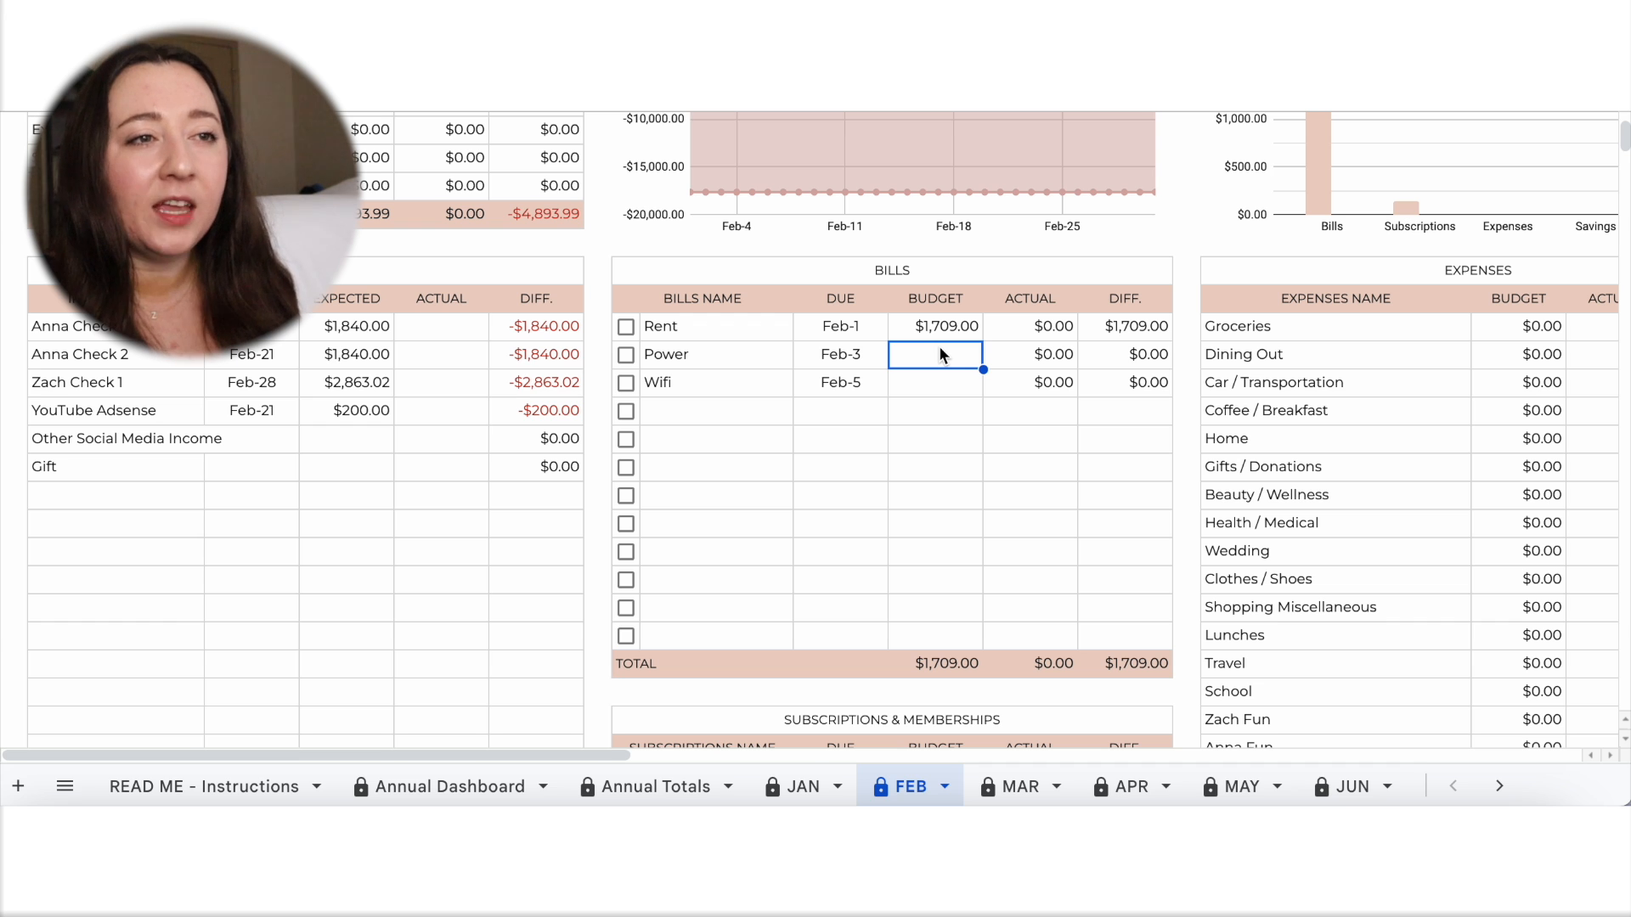
pyautogui.write('100')
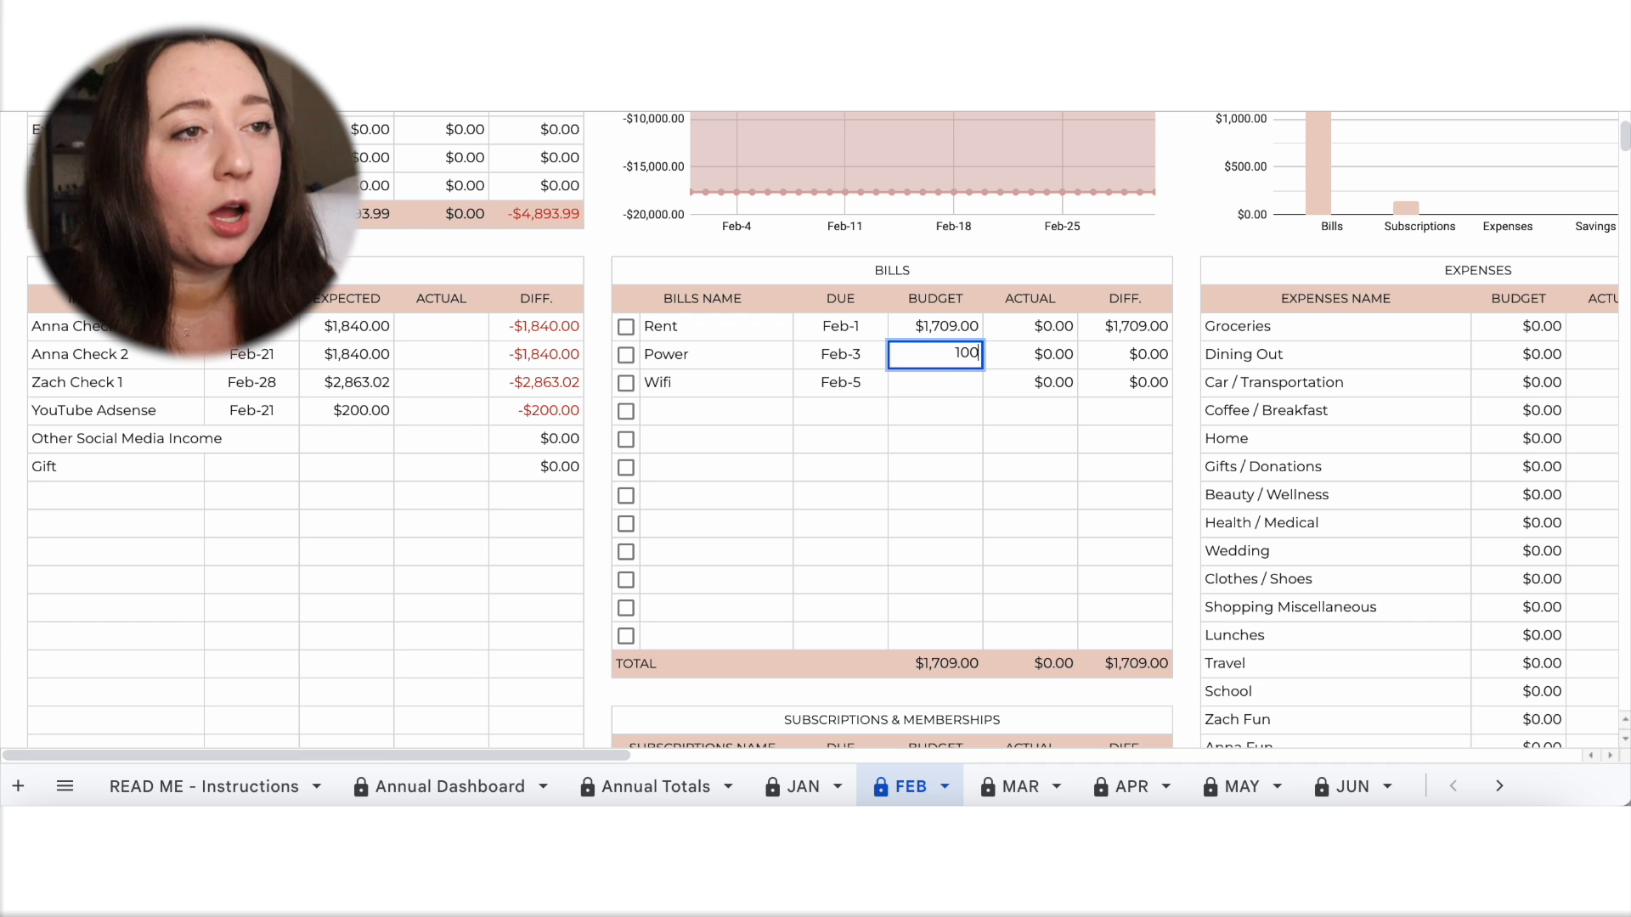
pyautogui.press('Return')
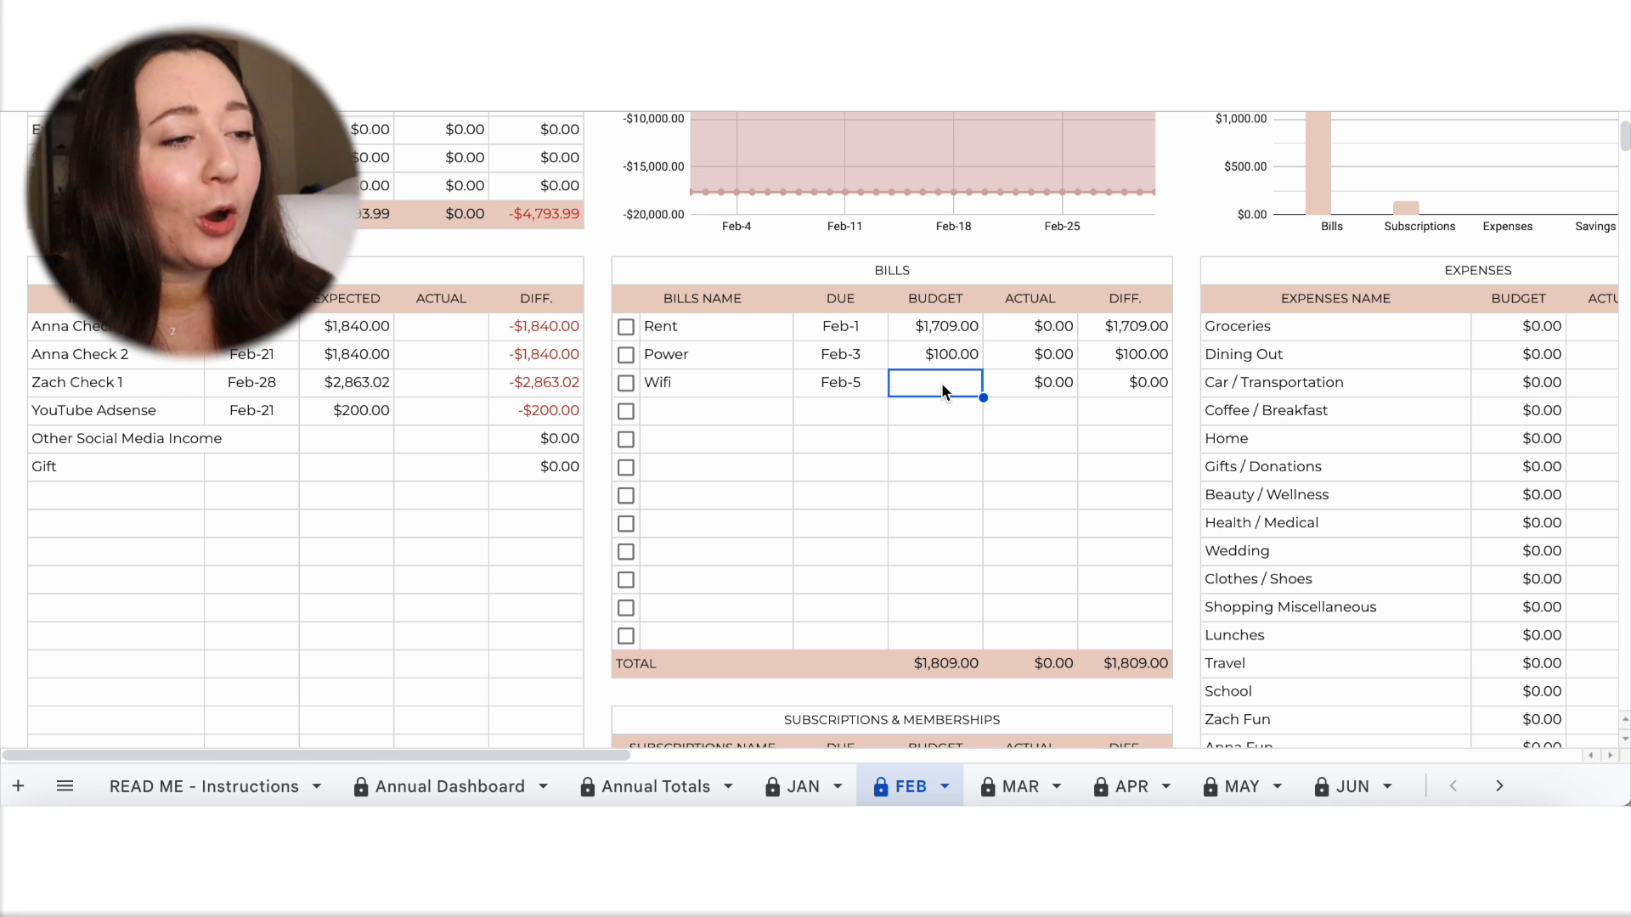
pyautogui.write('35')
pyautogui.press('Return')
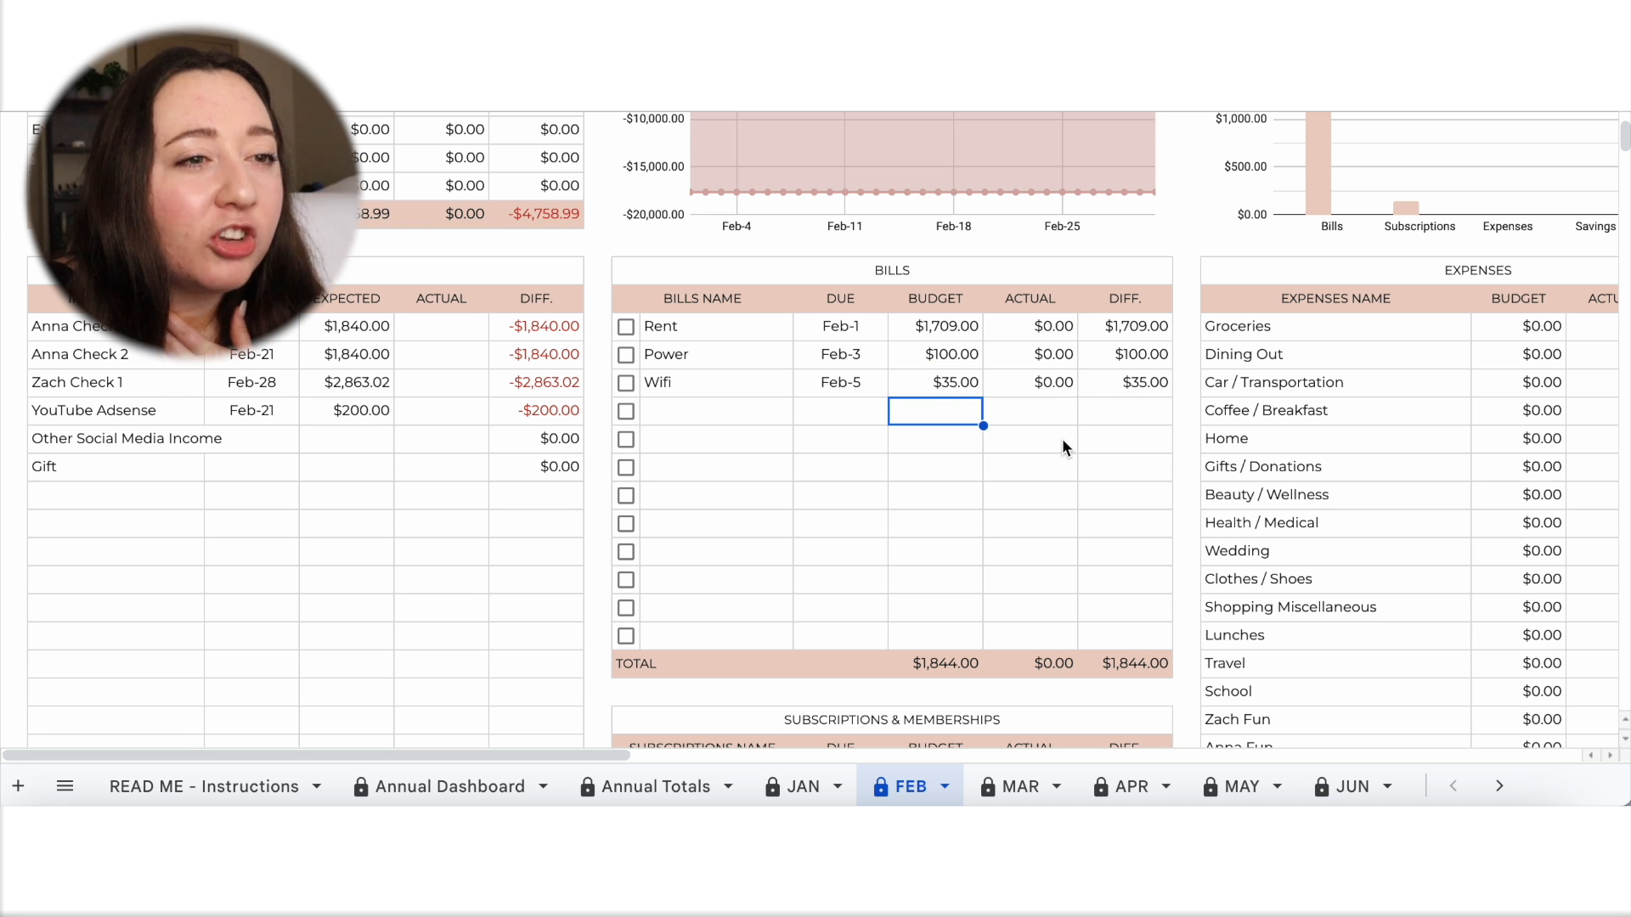
# Review the due dates and budget amounts in February's Subscriptions & Memberships table.
pyautogui.scroll(-5, 1062, 438)
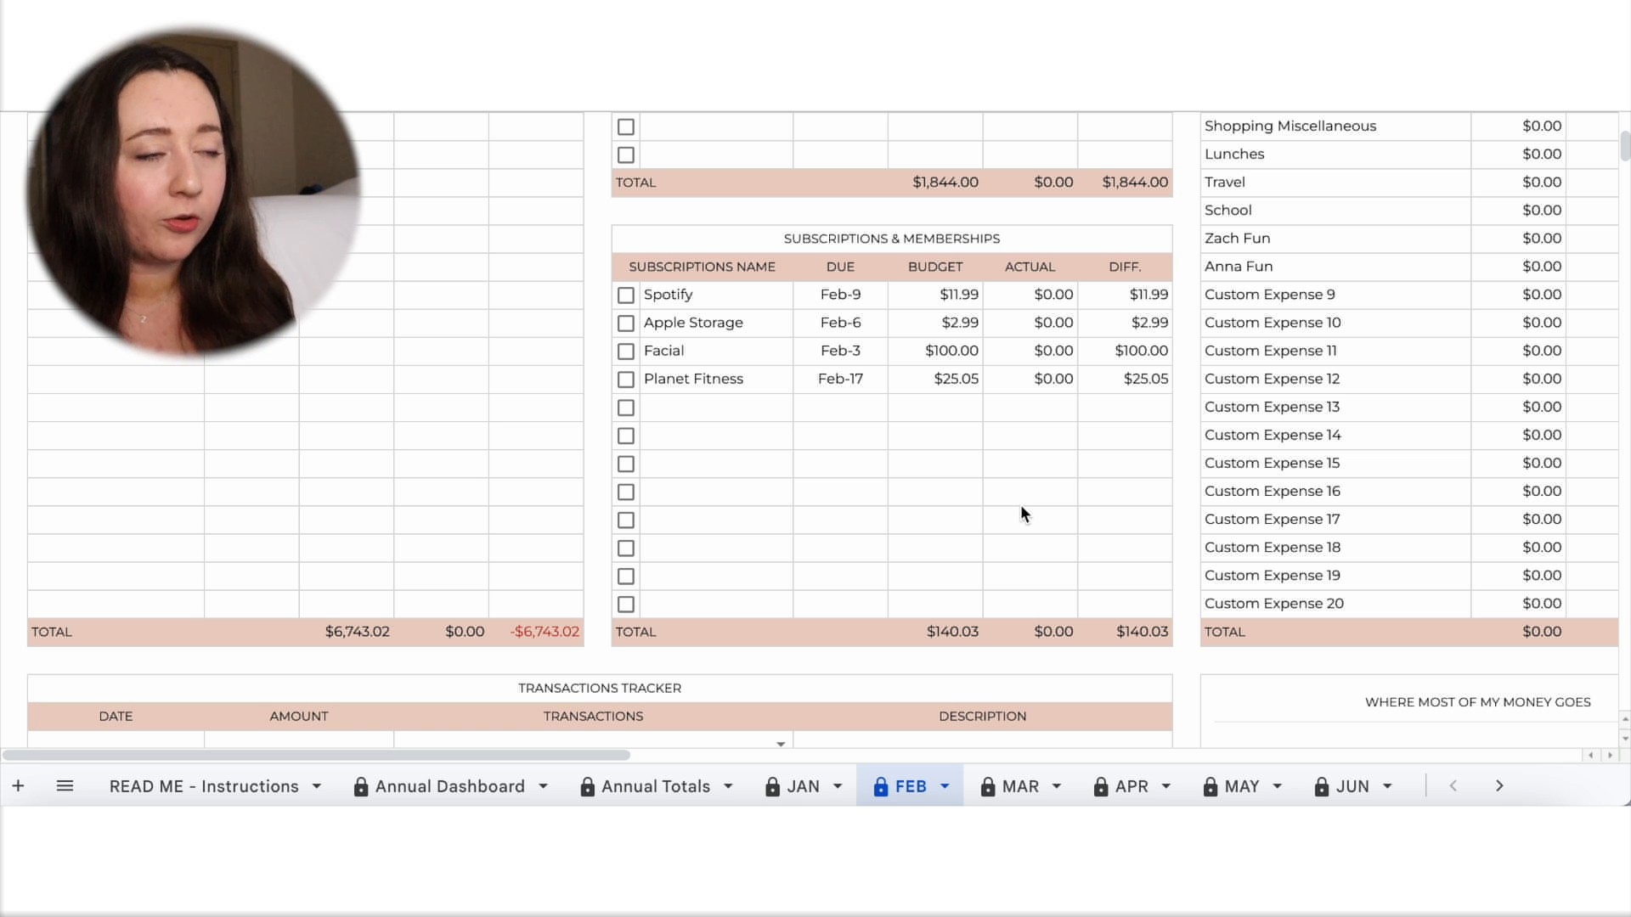
pyautogui.scroll(4, 1022, 508)
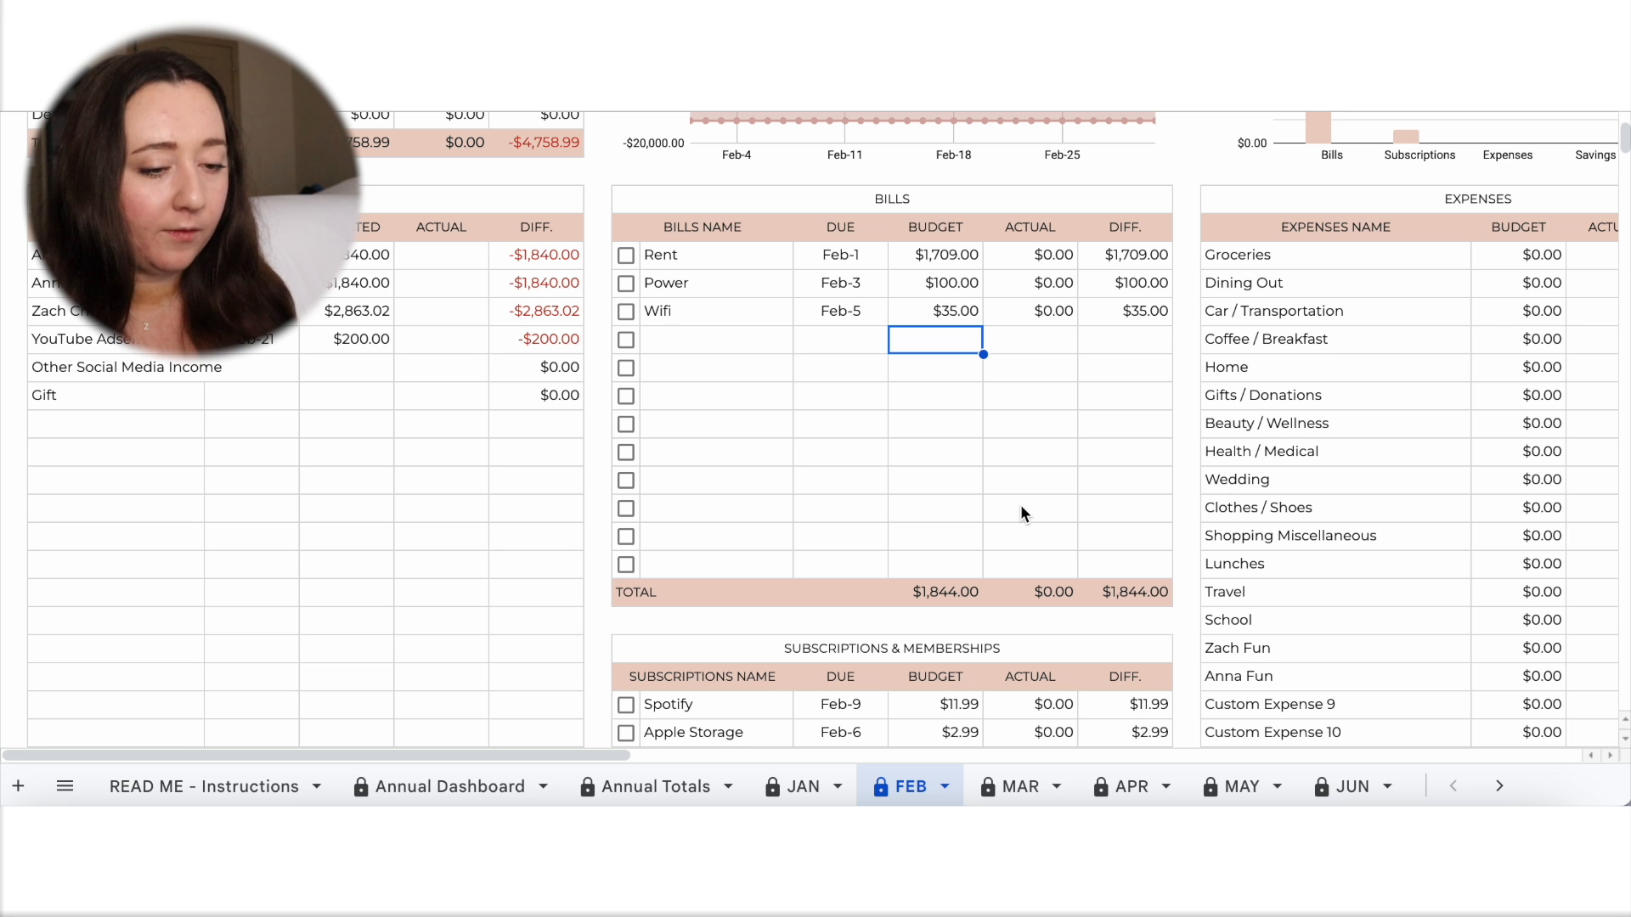
pyautogui.scroll(-3, 1021, 504)
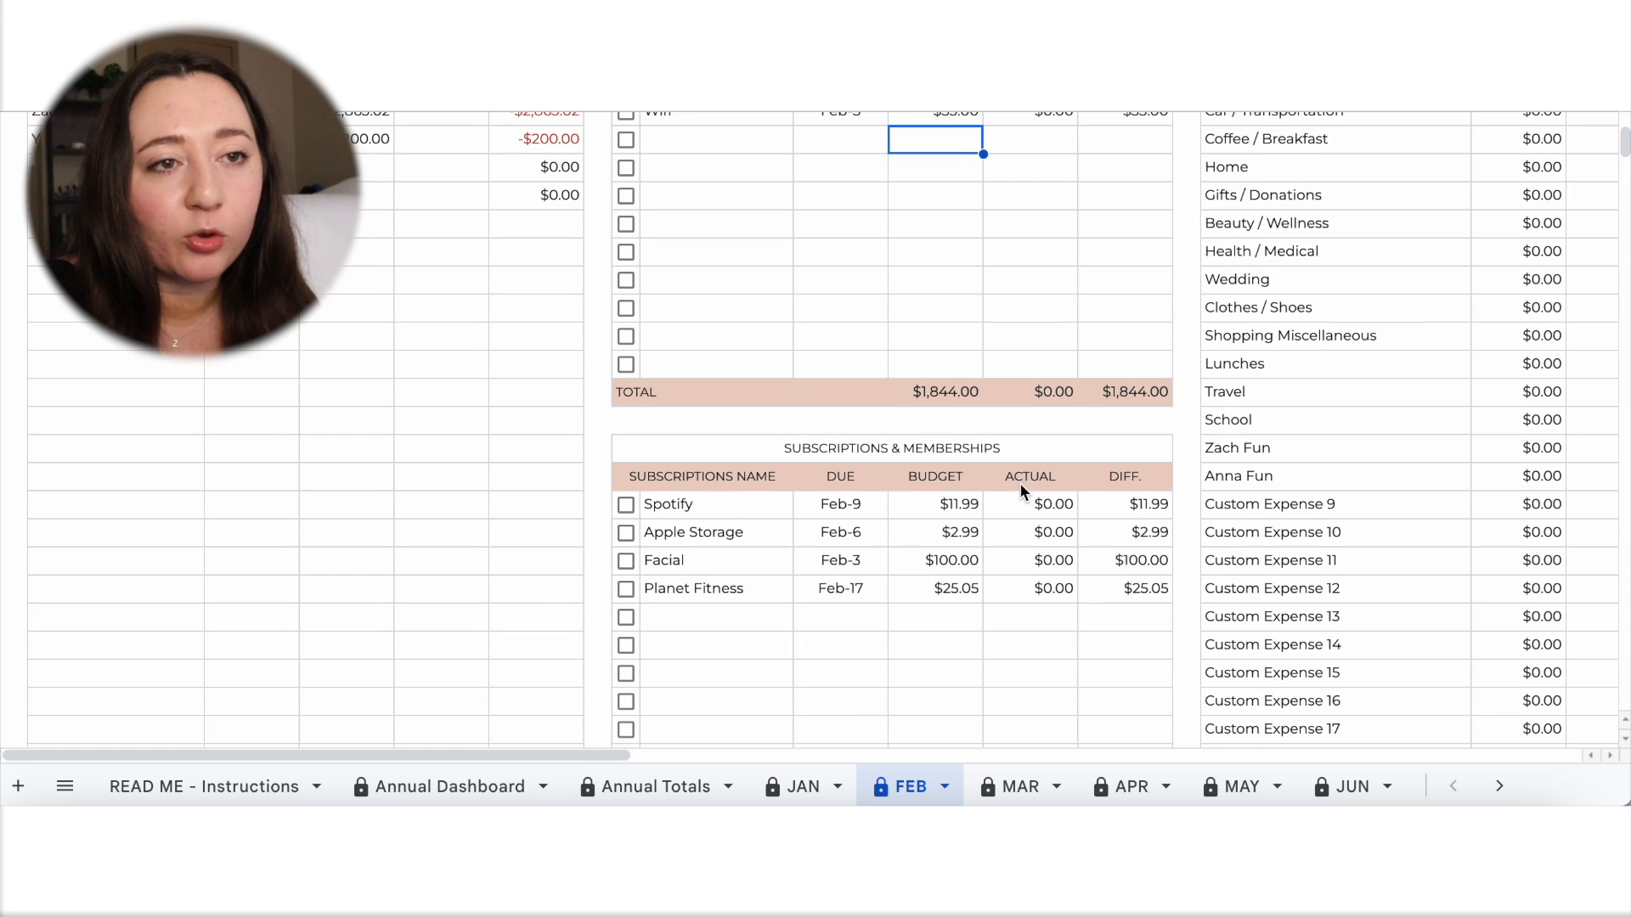
pyautogui.scroll(-1, 1019, 473)
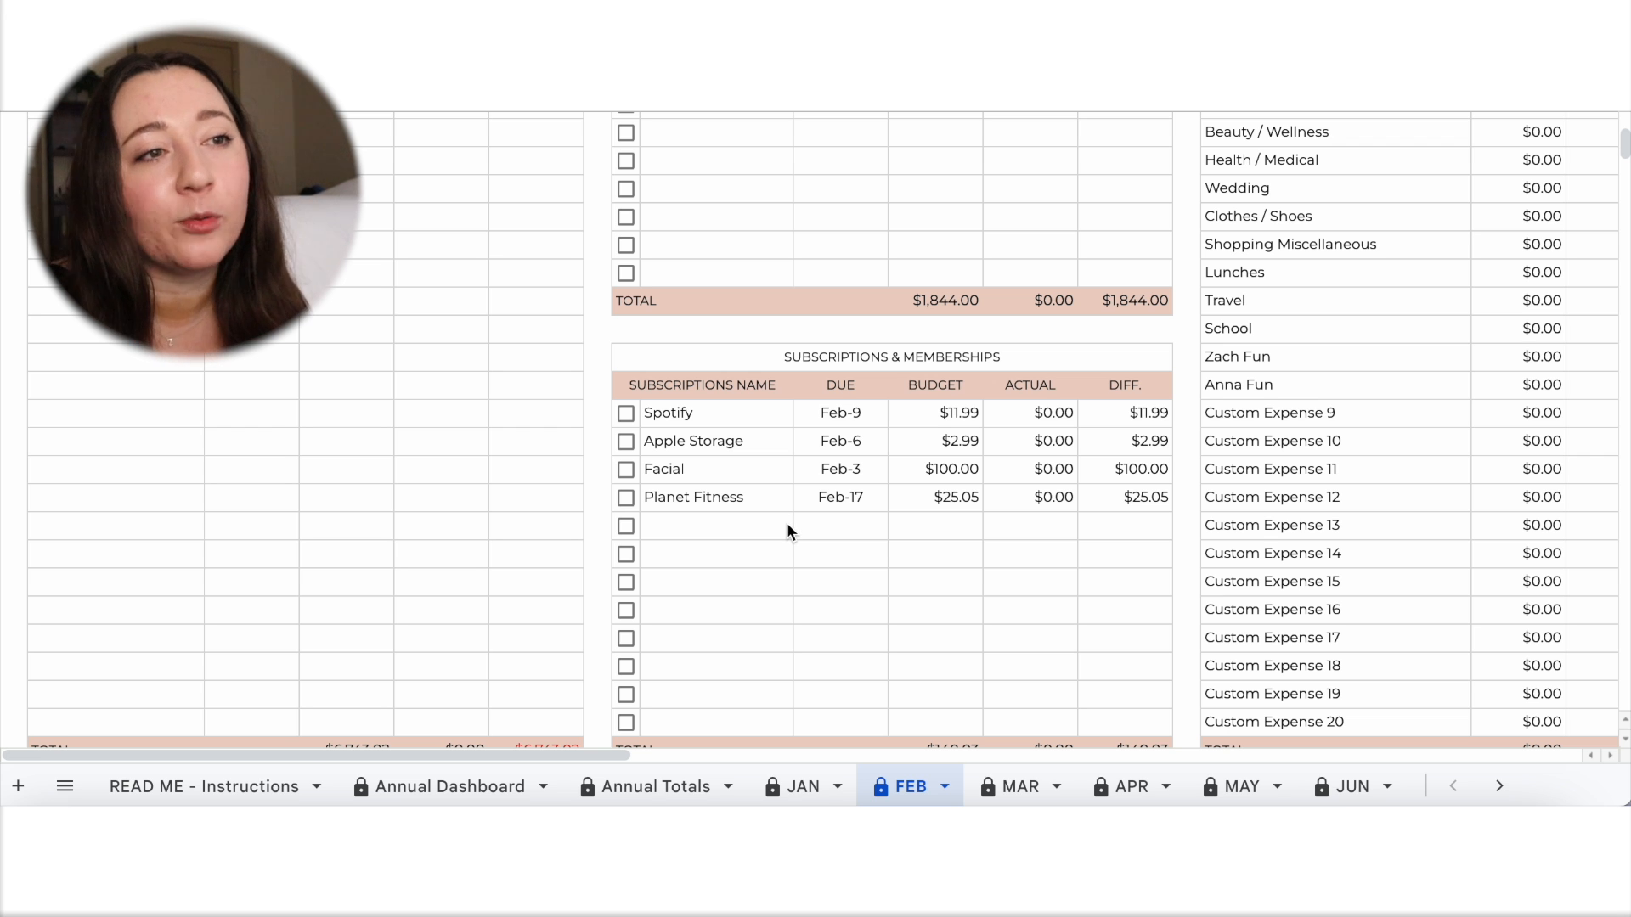
pyautogui.scroll(-1, 787, 524)
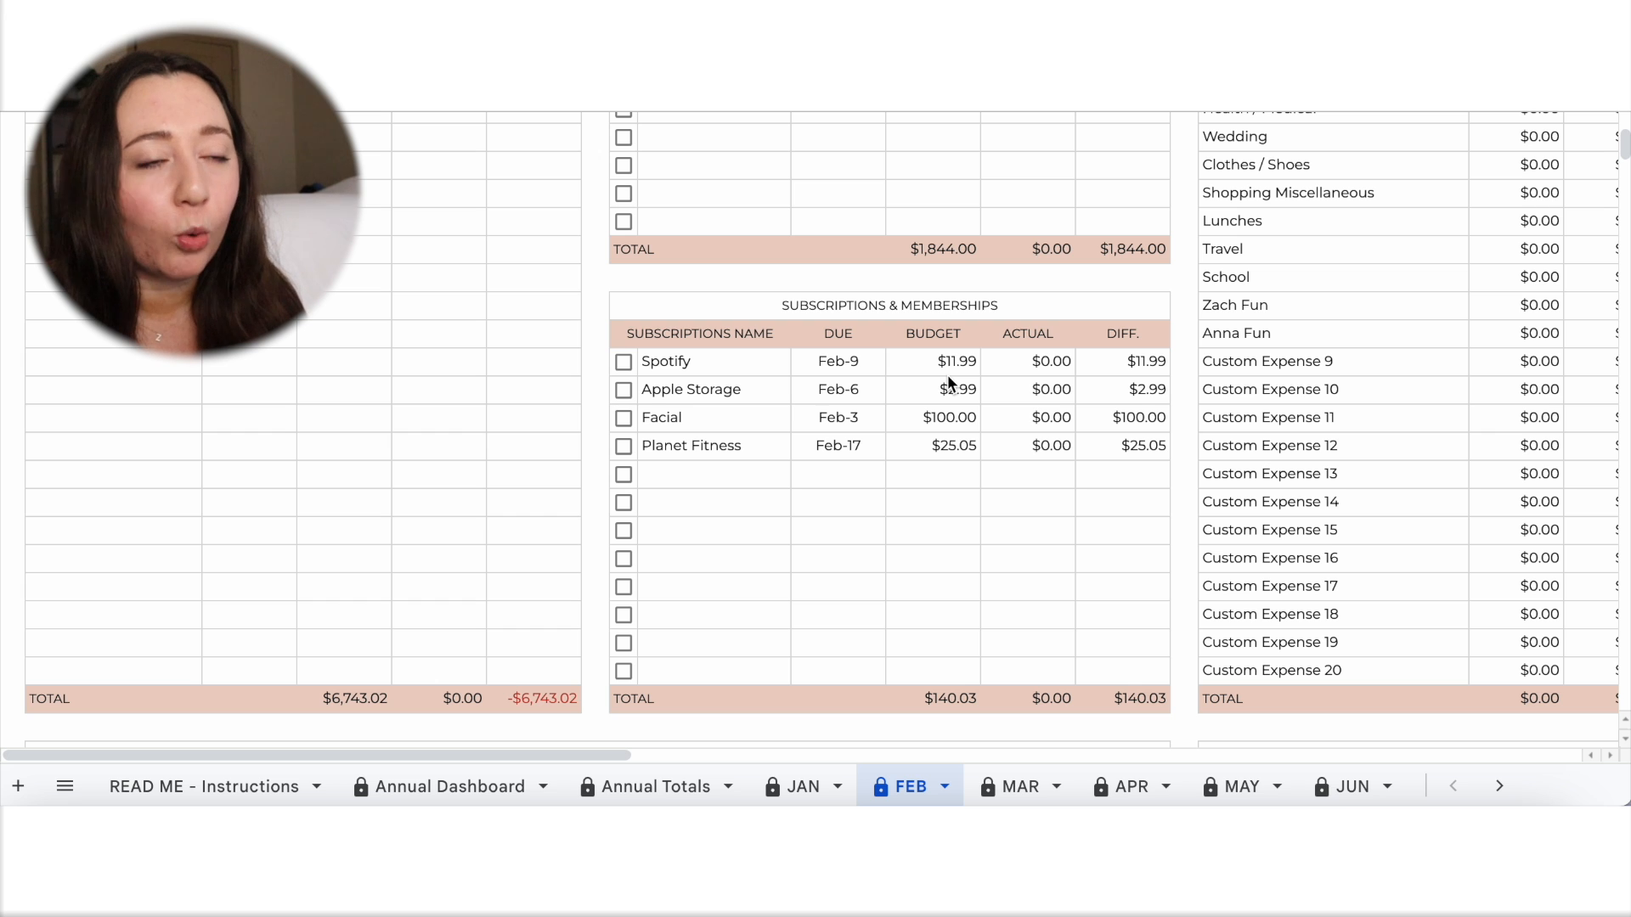
# Examine the categories and budget columns in February's Expenses and Savings tables.
pyautogui.scroll(-1, 965, 405)
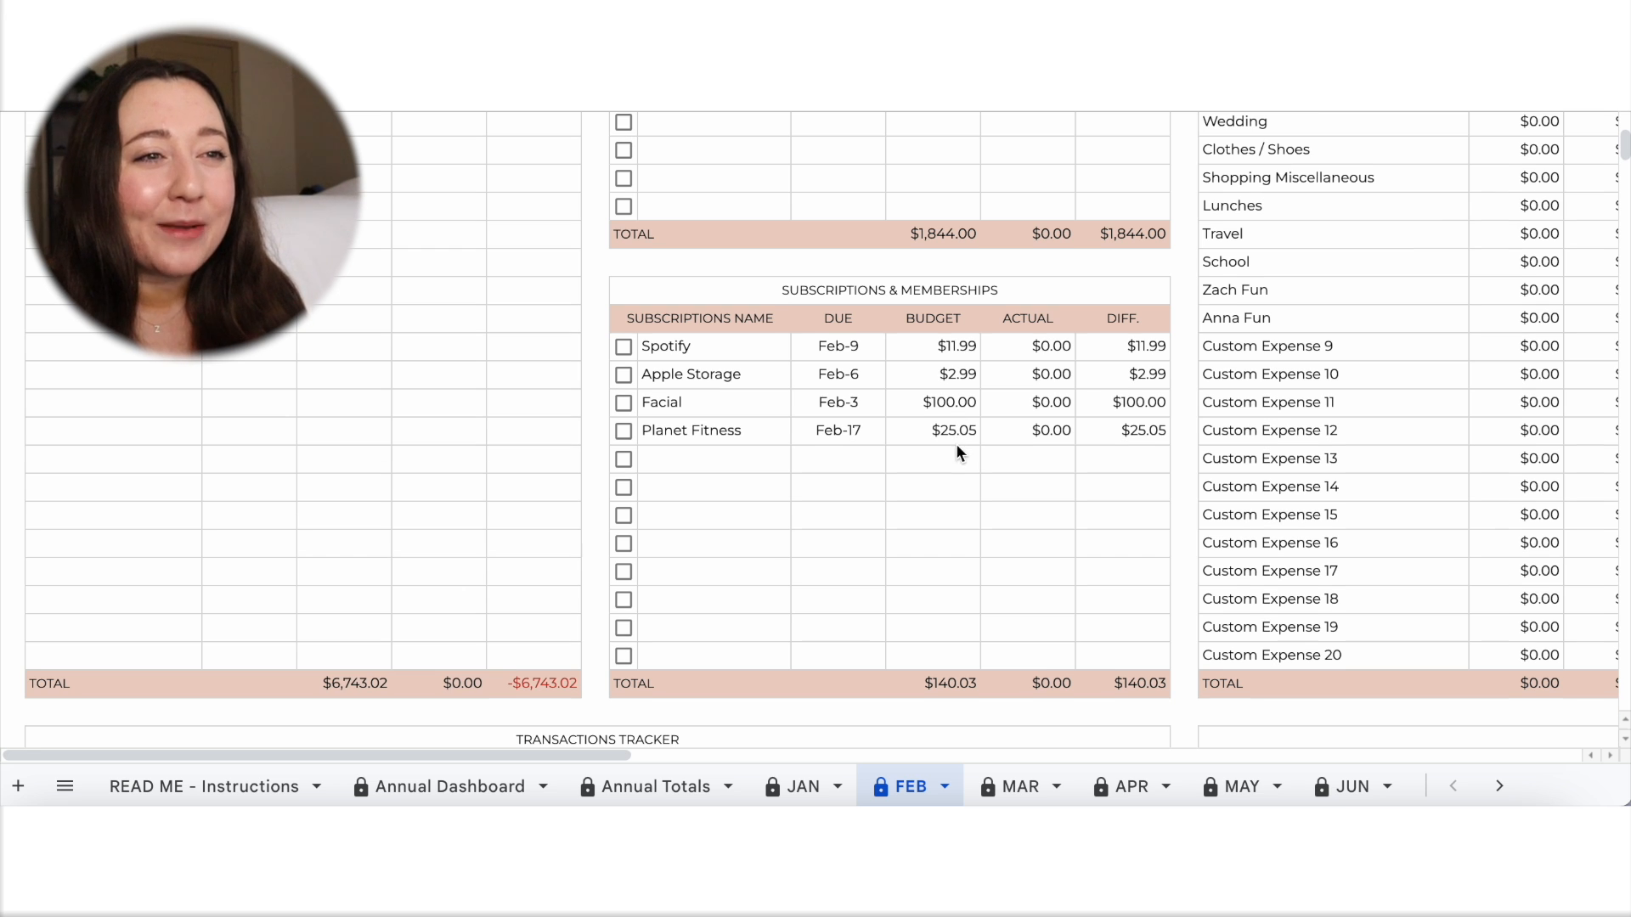
pyautogui.scroll(-1, 957, 450)
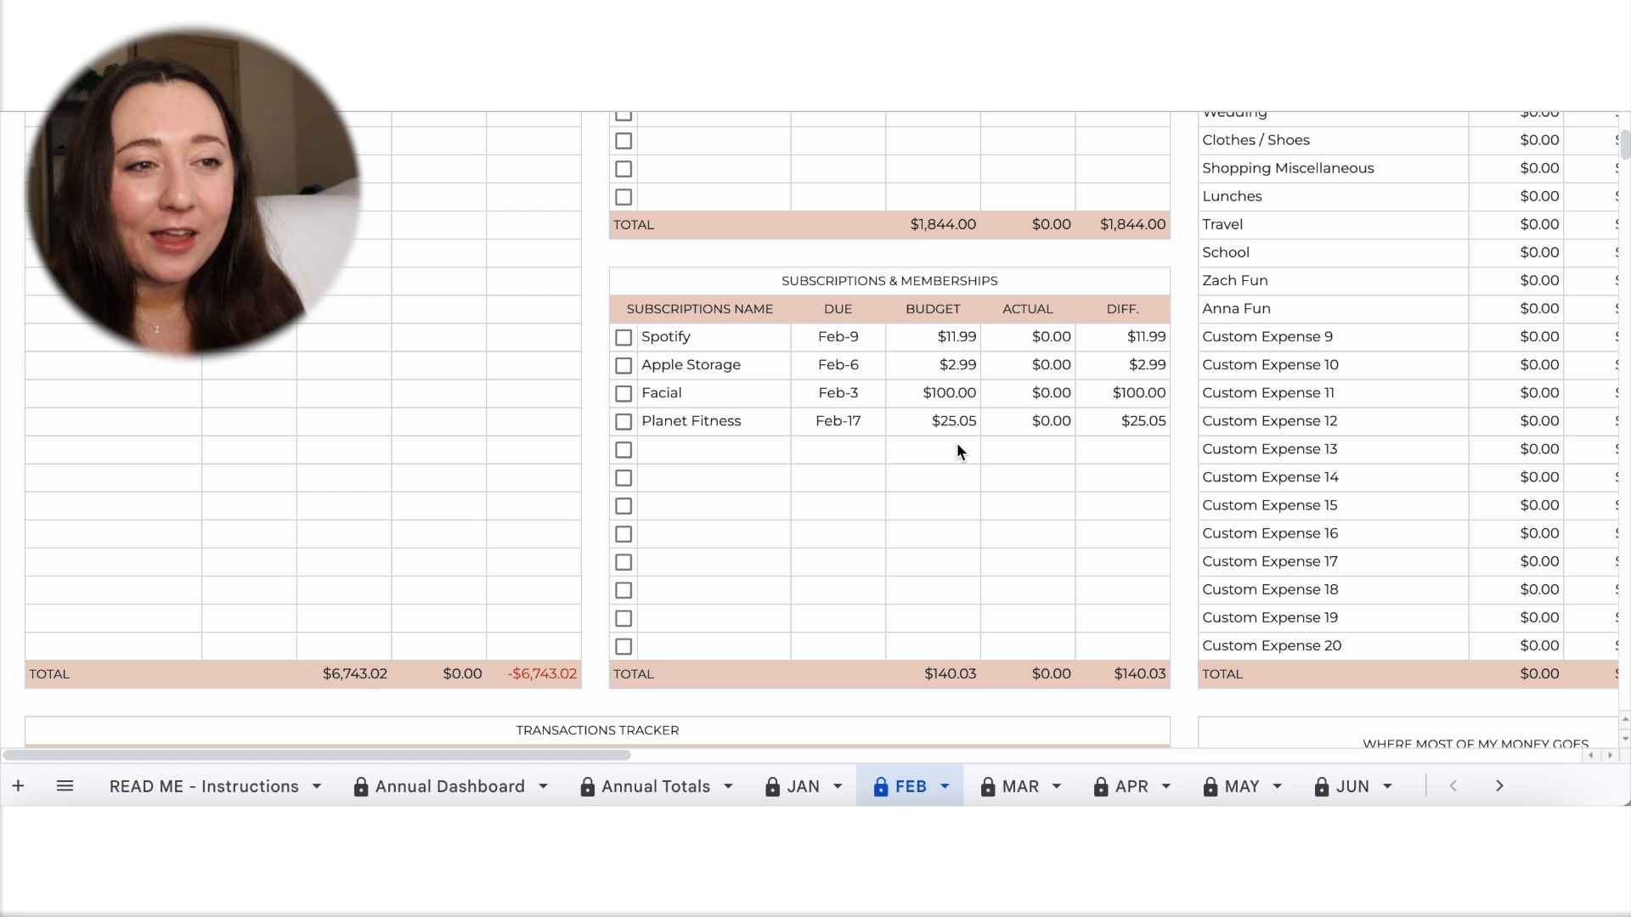
pyautogui.scroll(-2, 957, 446)
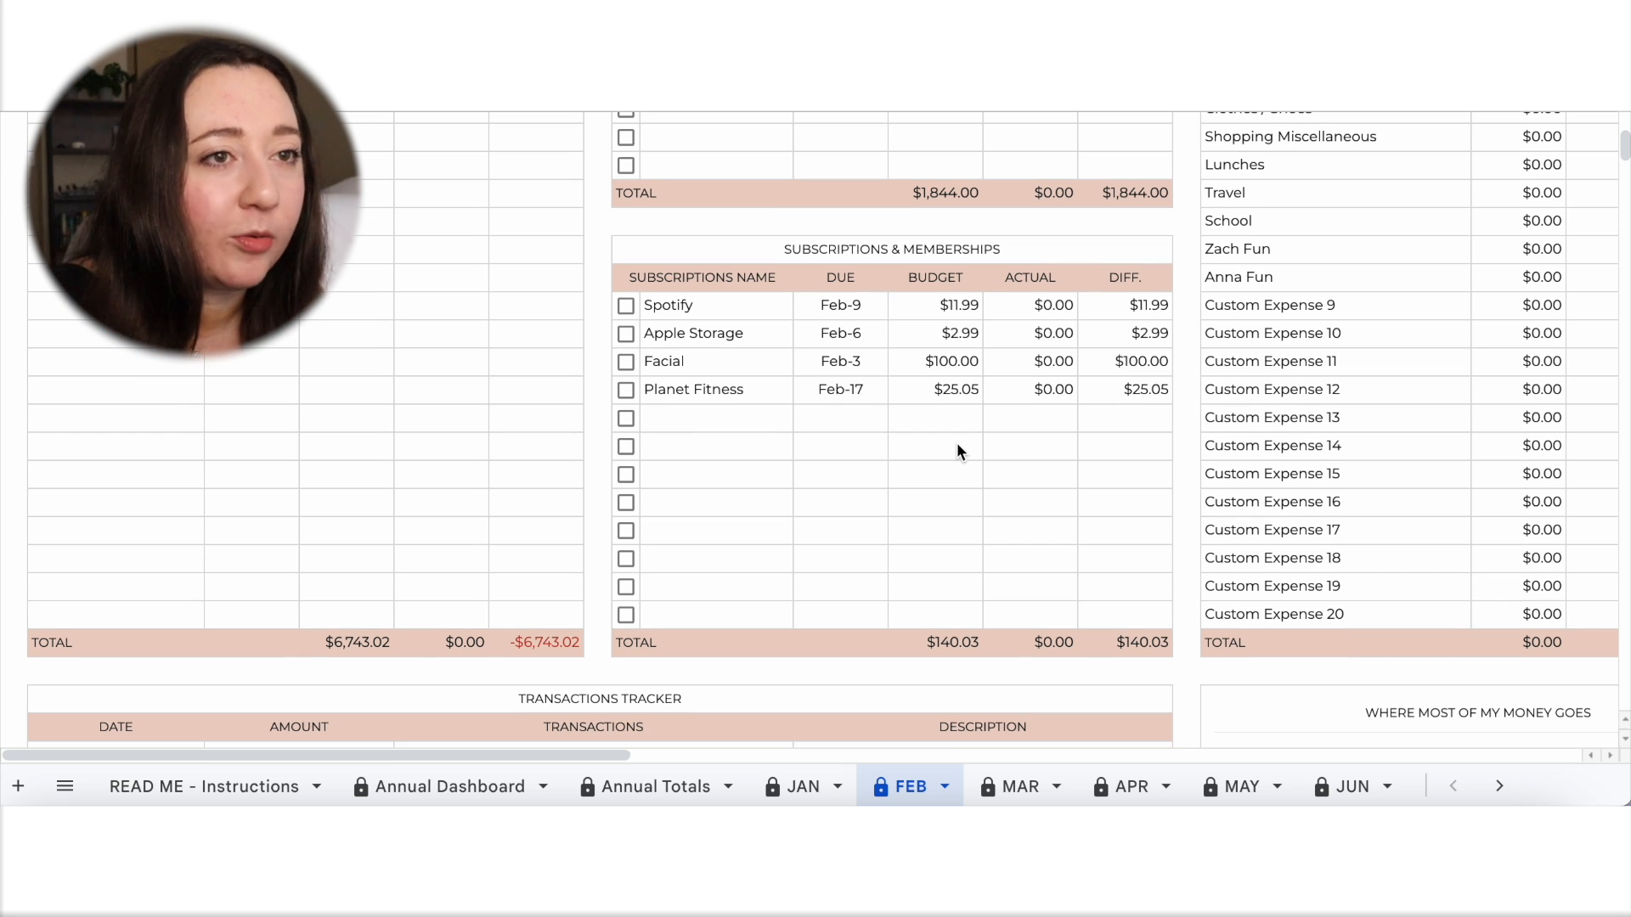
pyautogui.scroll(5, 957, 451)
pyautogui.hscroll(4, 957, 451)
pyautogui.hscroll(3, 957, 442)
pyautogui.scroll(-1, 956, 441)
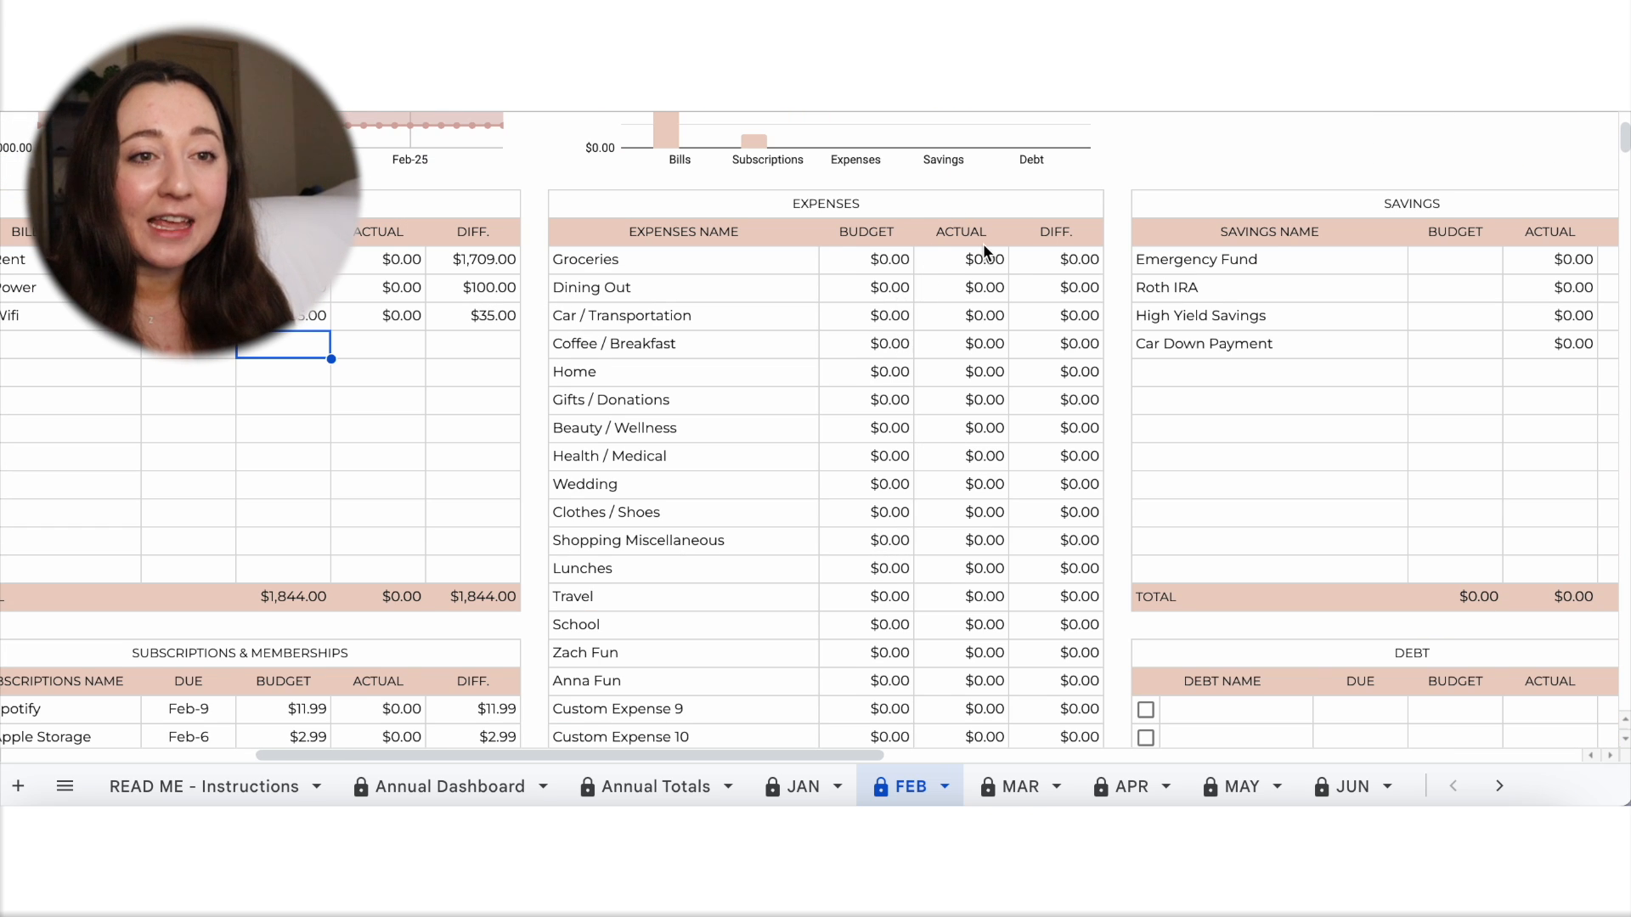
pyautogui.hscroll(2, 983, 251)
pyautogui.scroll(-1, 982, 251)
pyautogui.scroll(-1, 984, 245)
pyautogui.hscroll(-1, 984, 244)
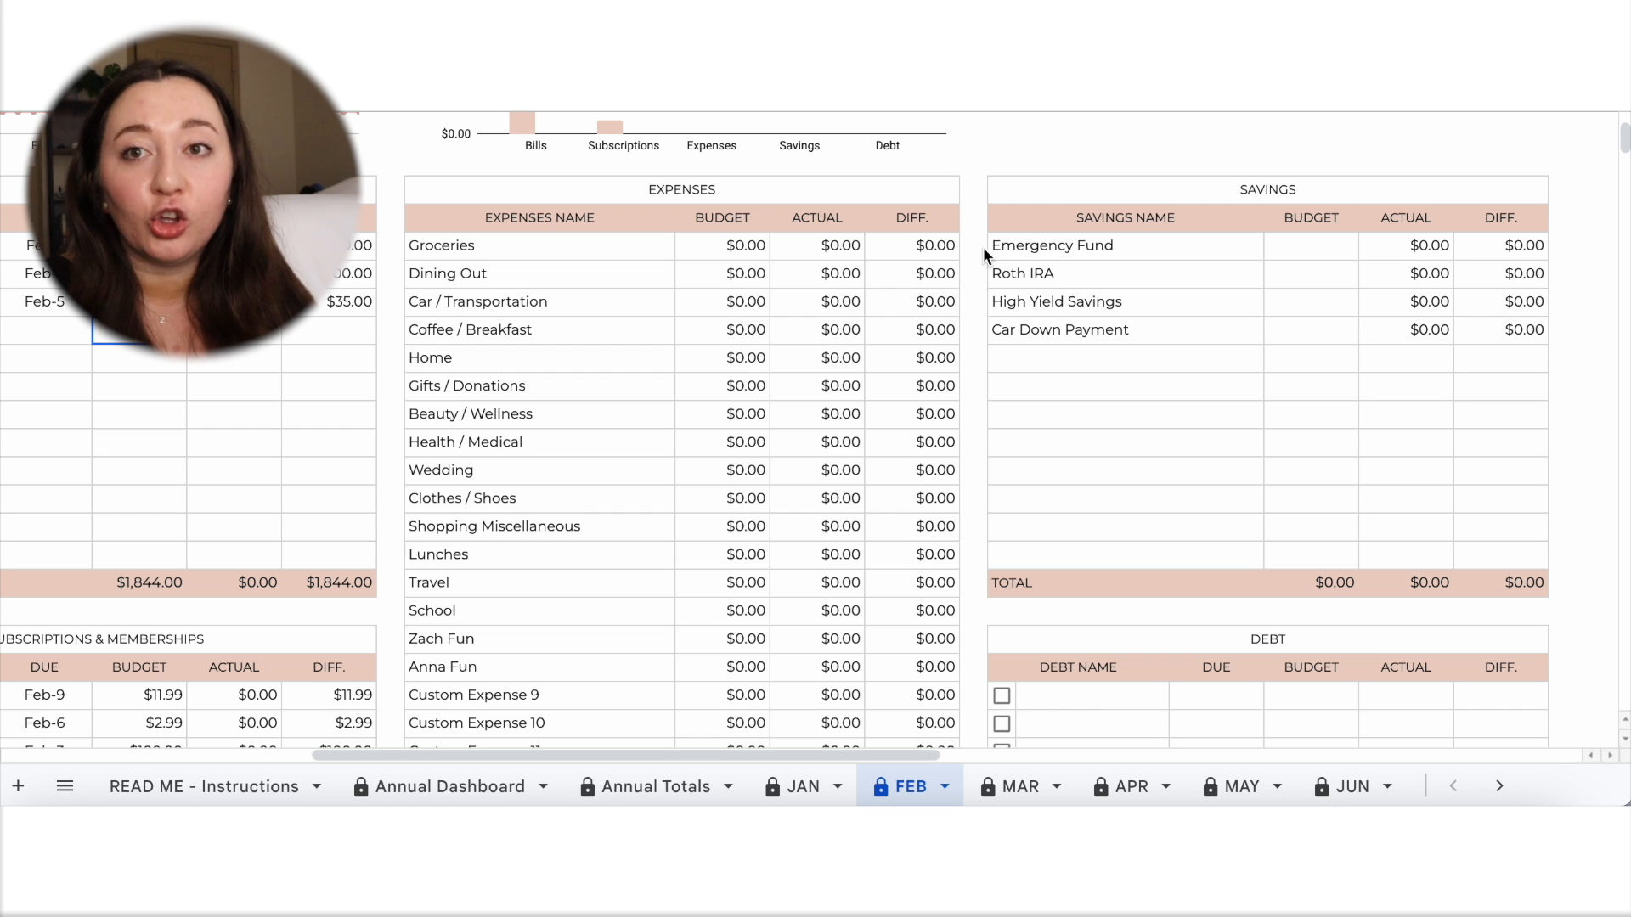
# Set the Emergency Fund's budget in the Savings table to 200.
pyautogui.click(1432, 247)
pyautogui.click(1330, 255)
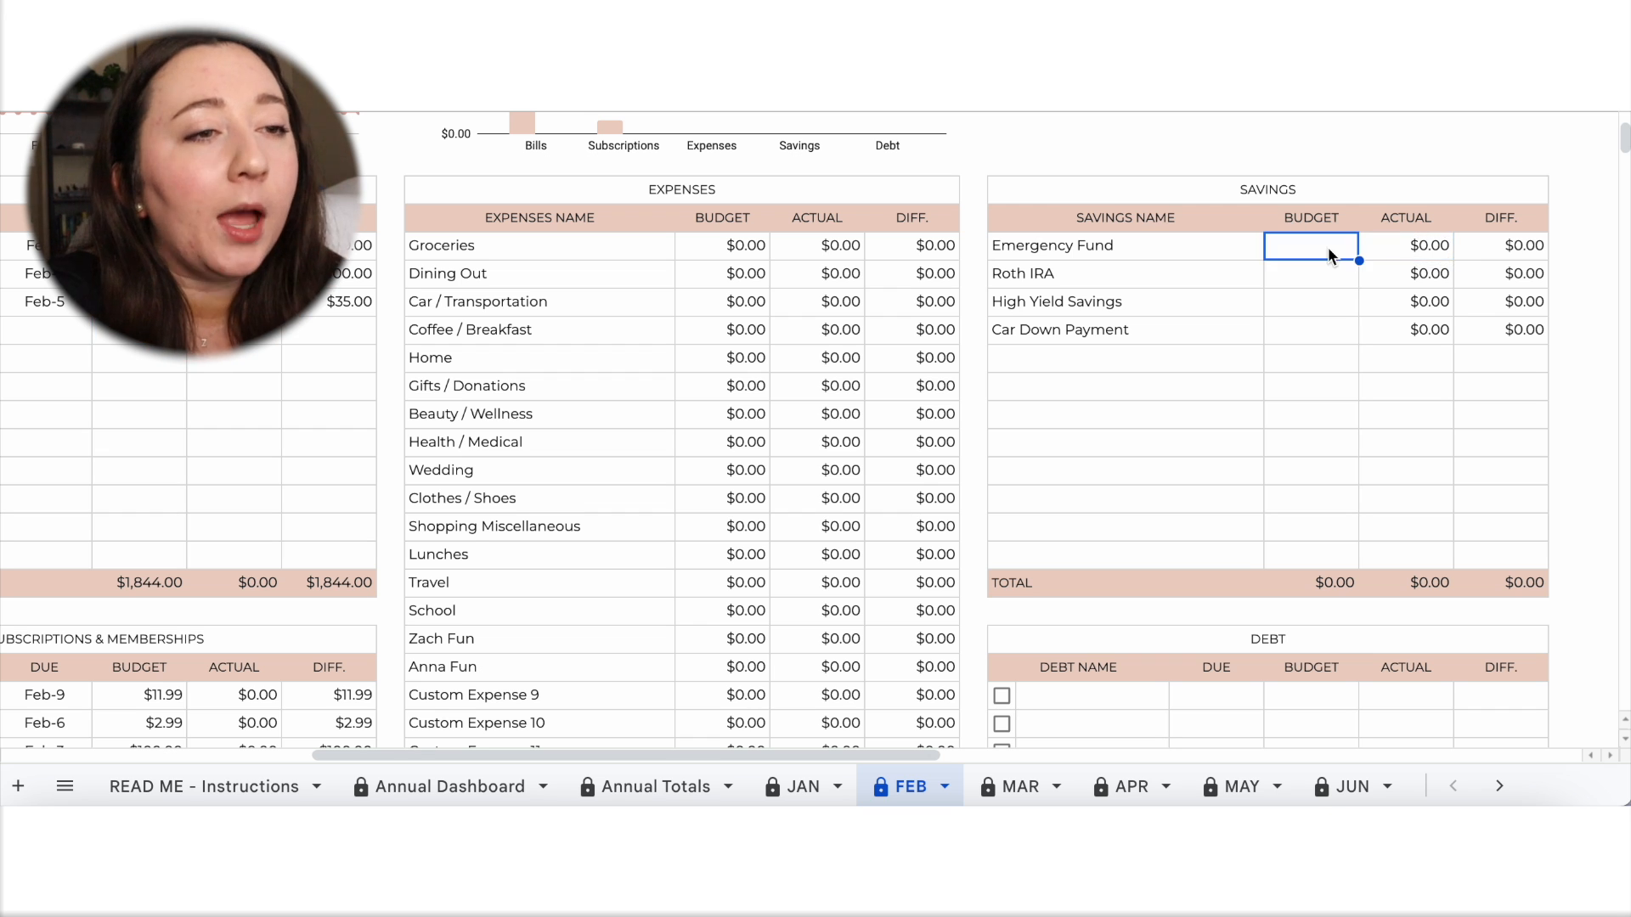
pyautogui.write('200')
pyautogui.click(1333, 414)
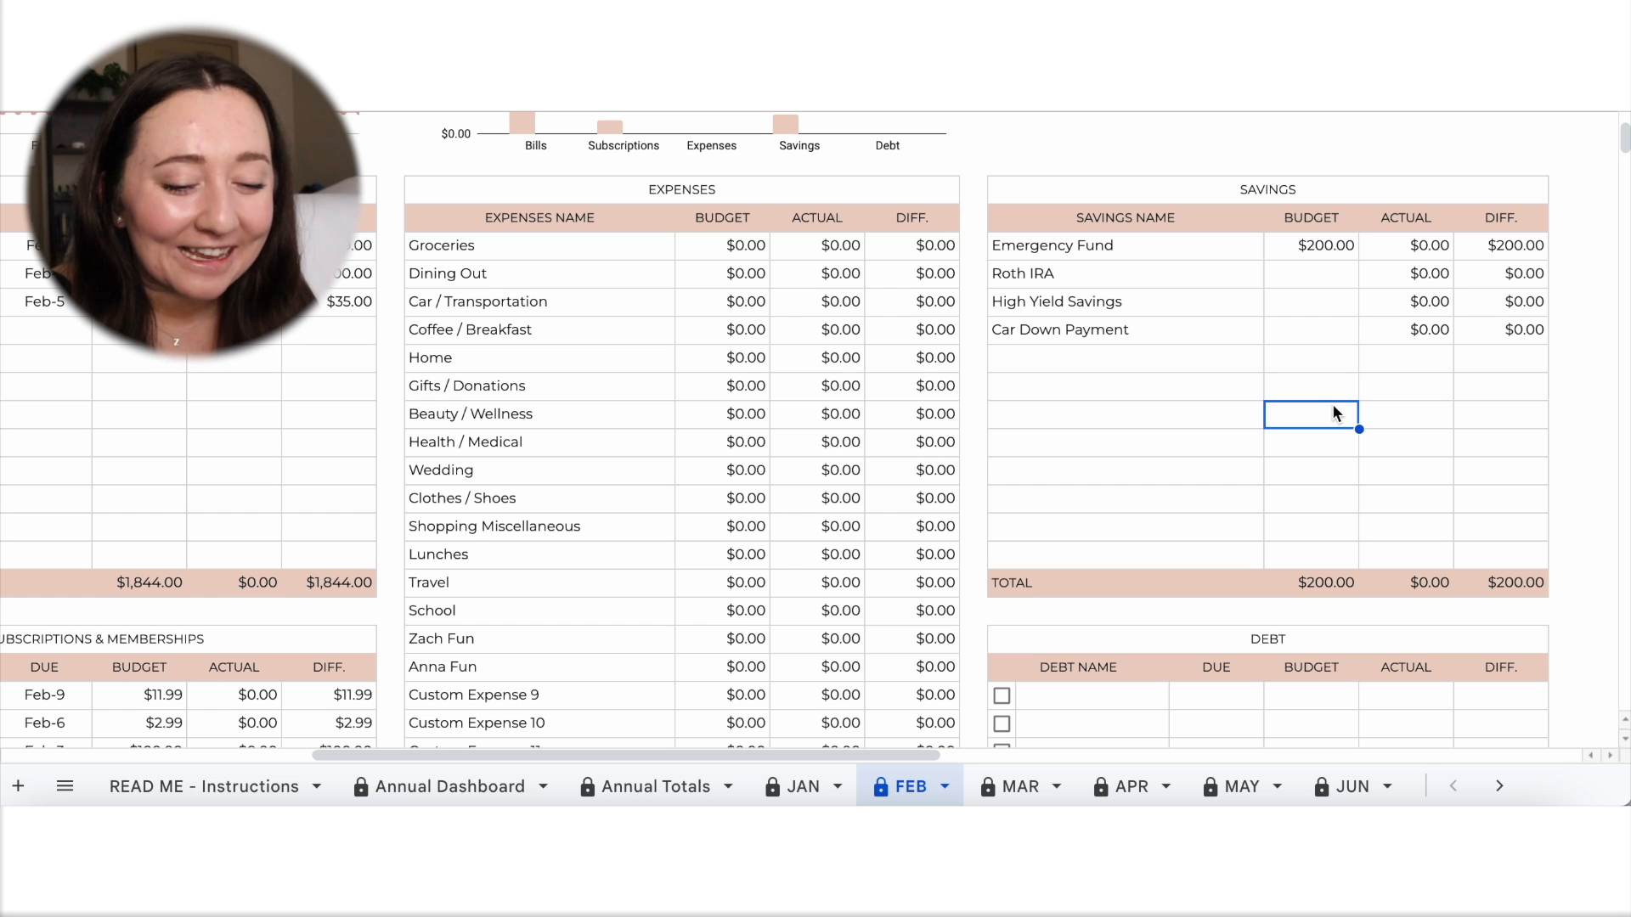
# Set the Groceries budget in the Expenses table to 1,000.
pyautogui.scroll(-1, 1045, 384)
pyautogui.hscroll(-1, 1045, 384)
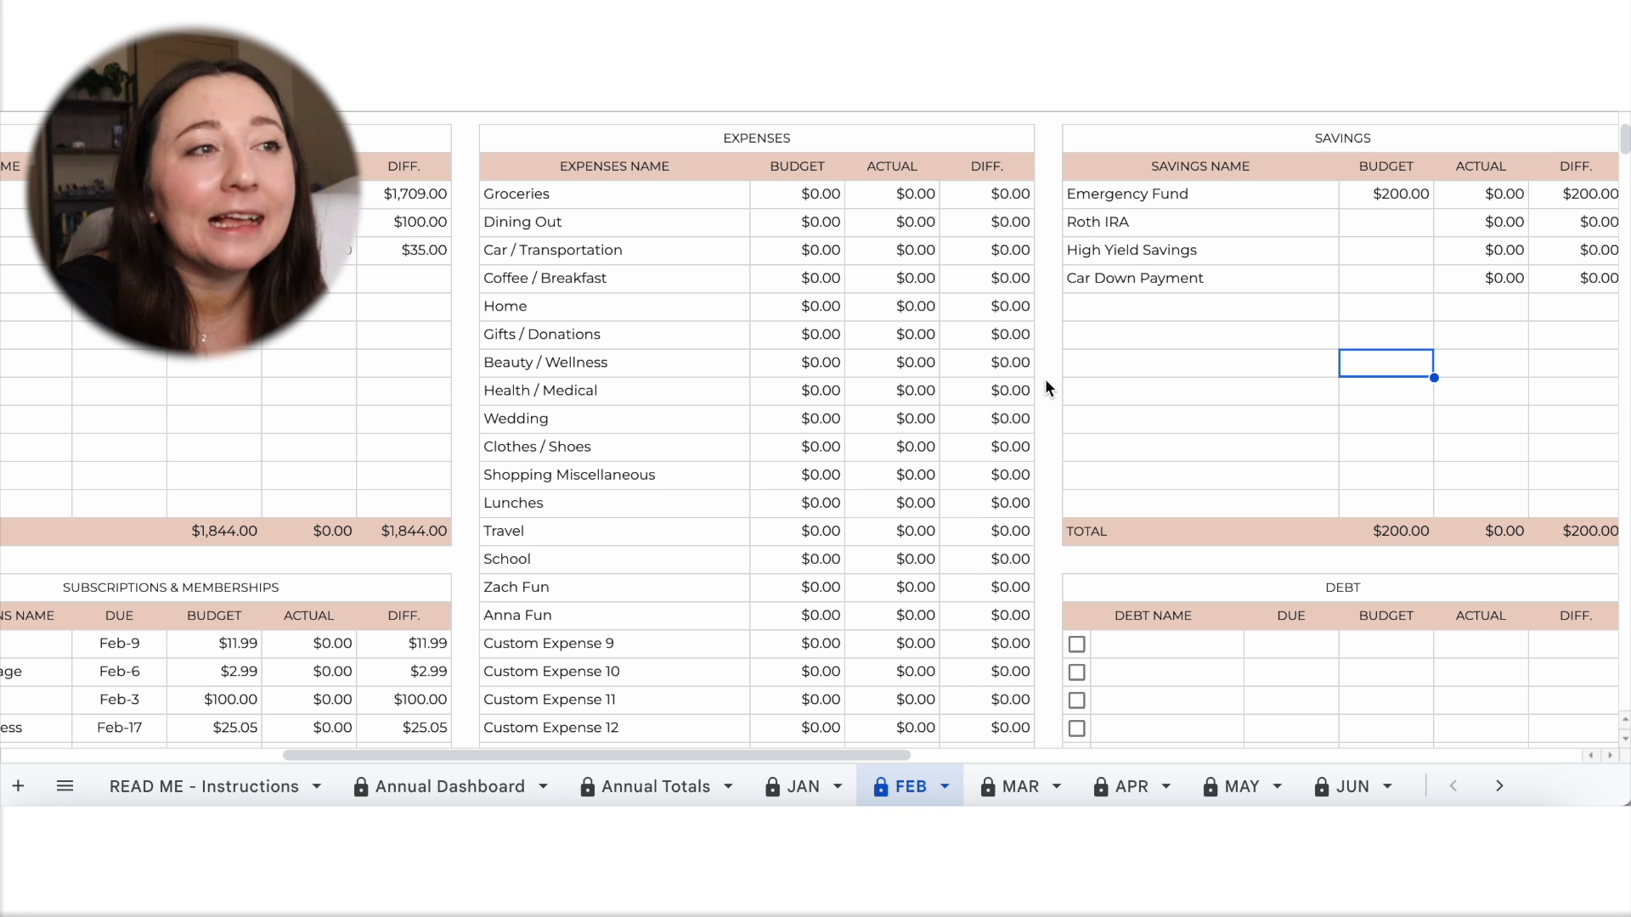
pyautogui.click(824, 195)
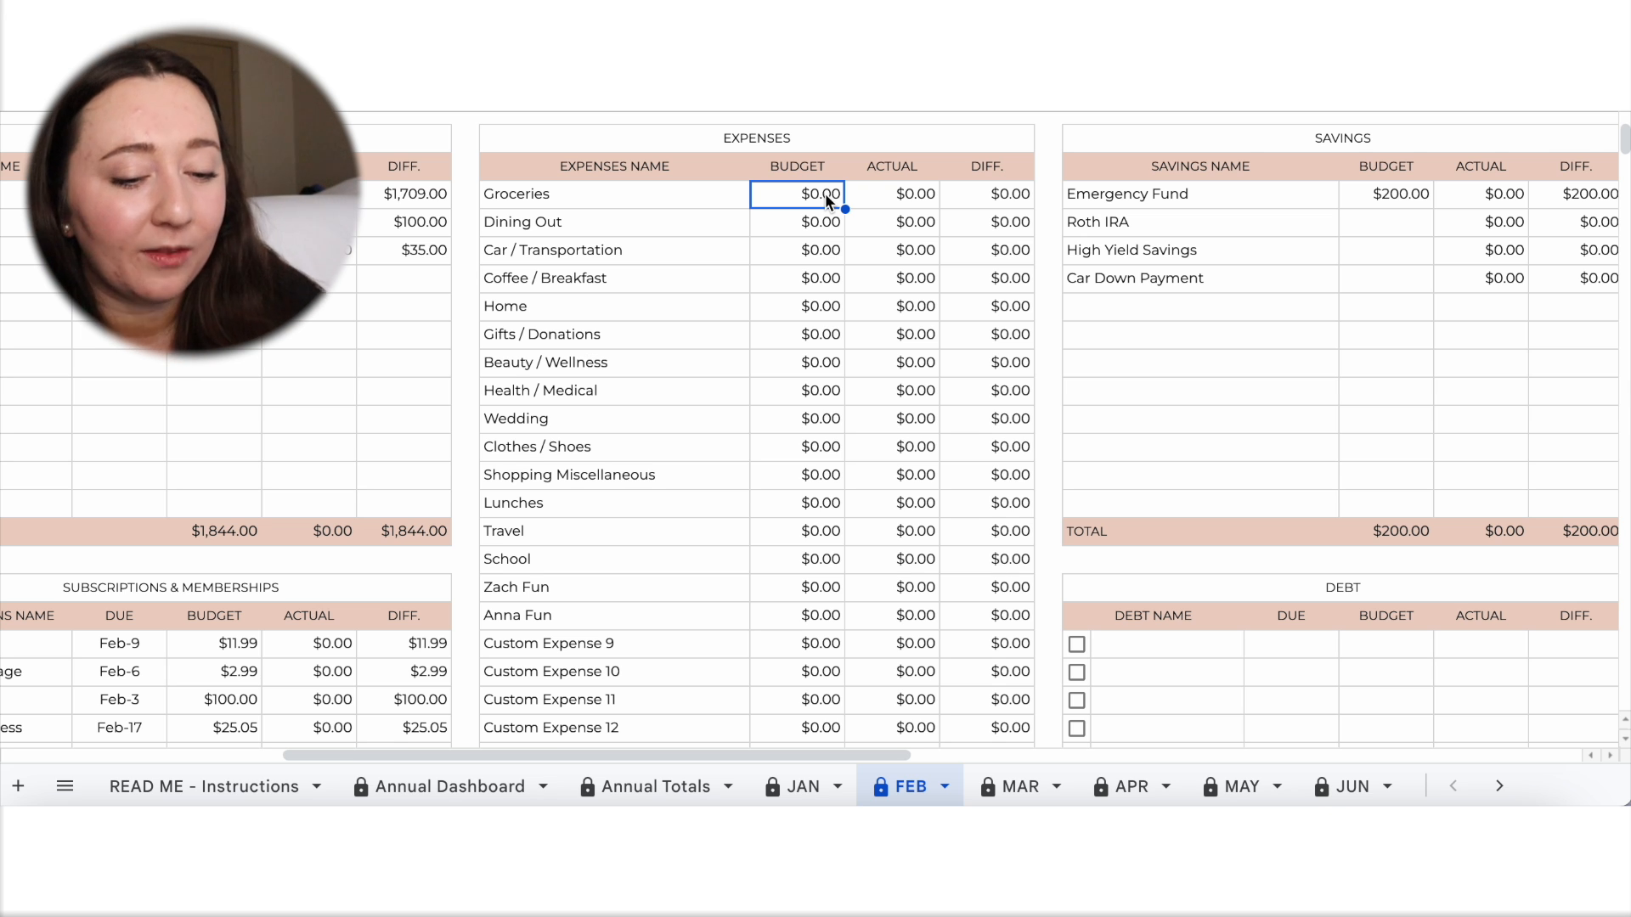
pyautogui.write('1000')
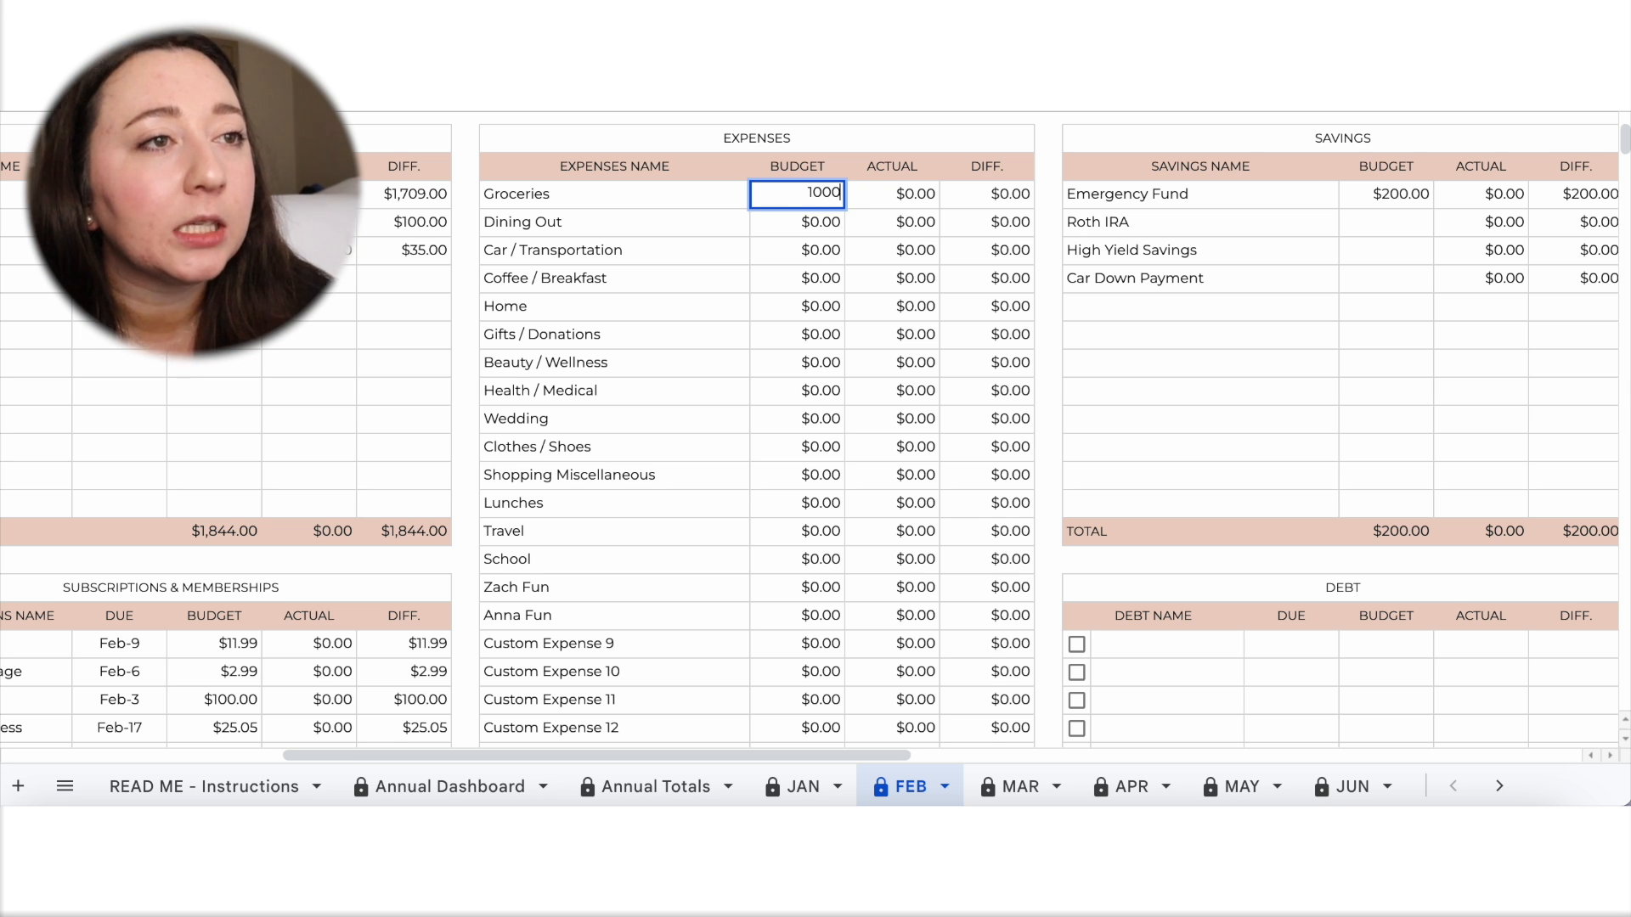
pyautogui.click(917, 372)
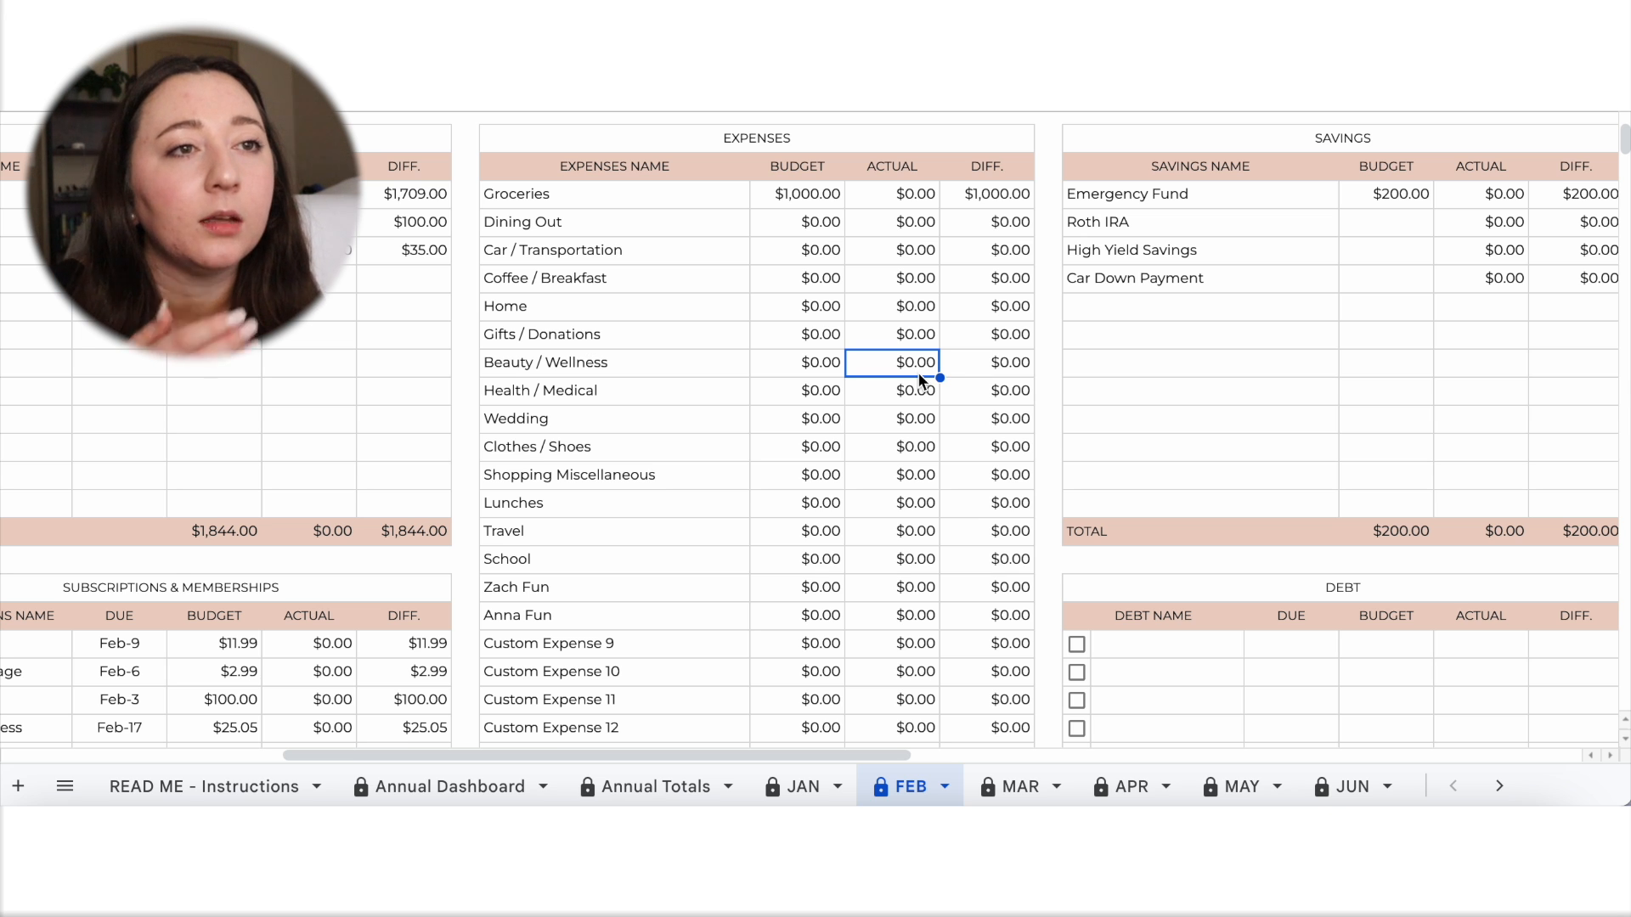
# Set the expense budgets to 35 for Car / Transportation and 200 for Dining Out.
pyautogui.click(820, 255)
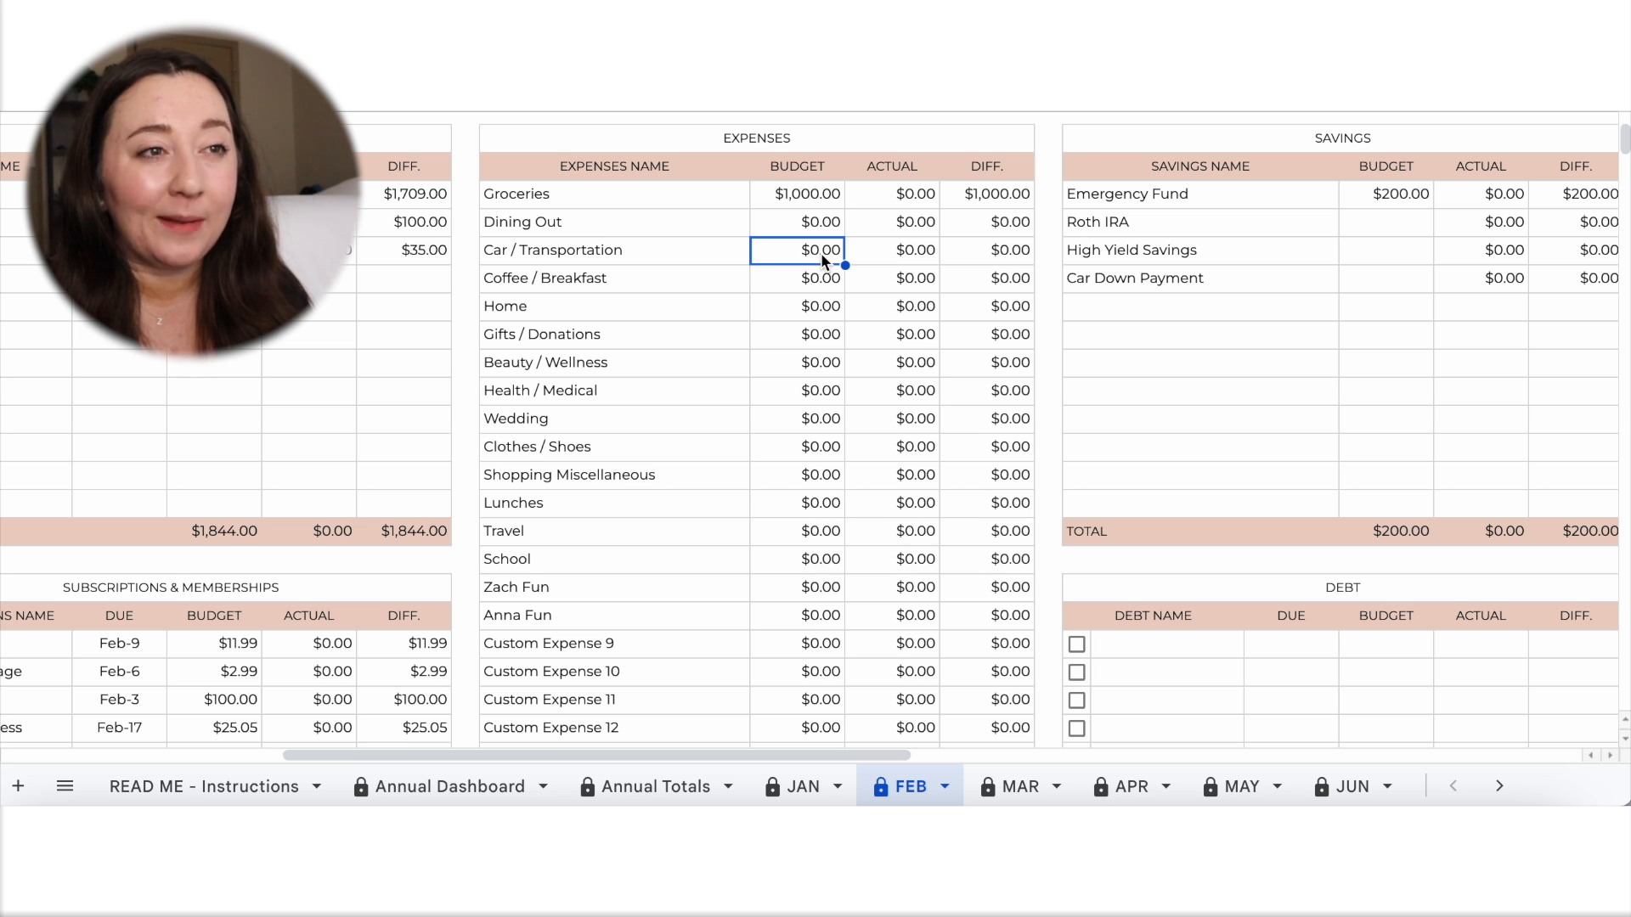
pyautogui.write('35')
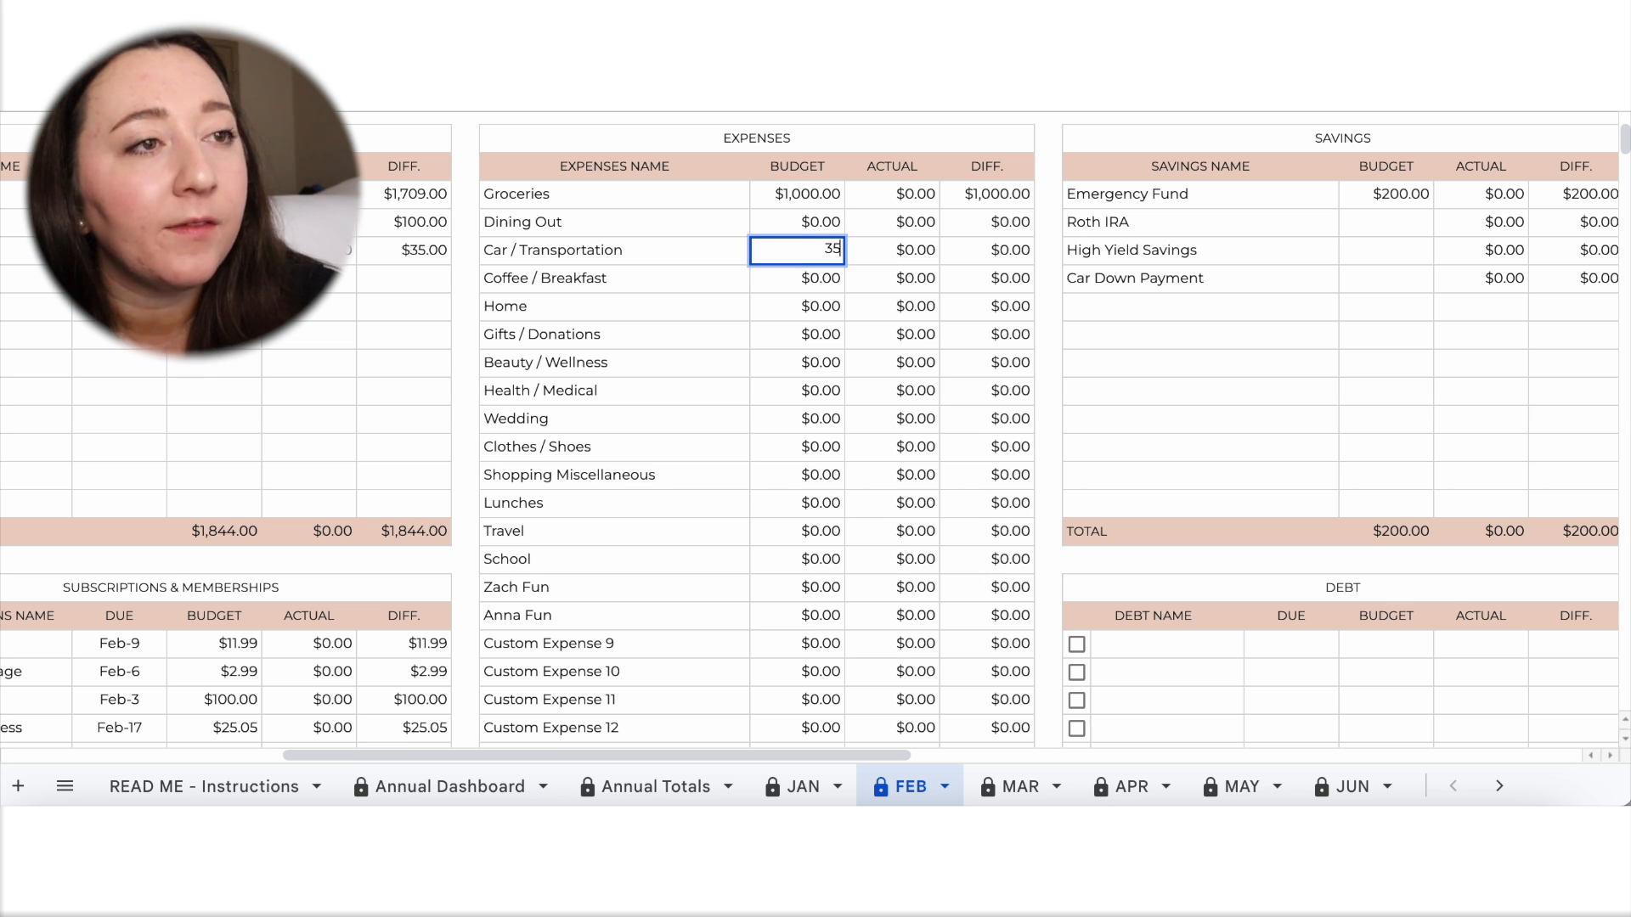
pyautogui.click(888, 315)
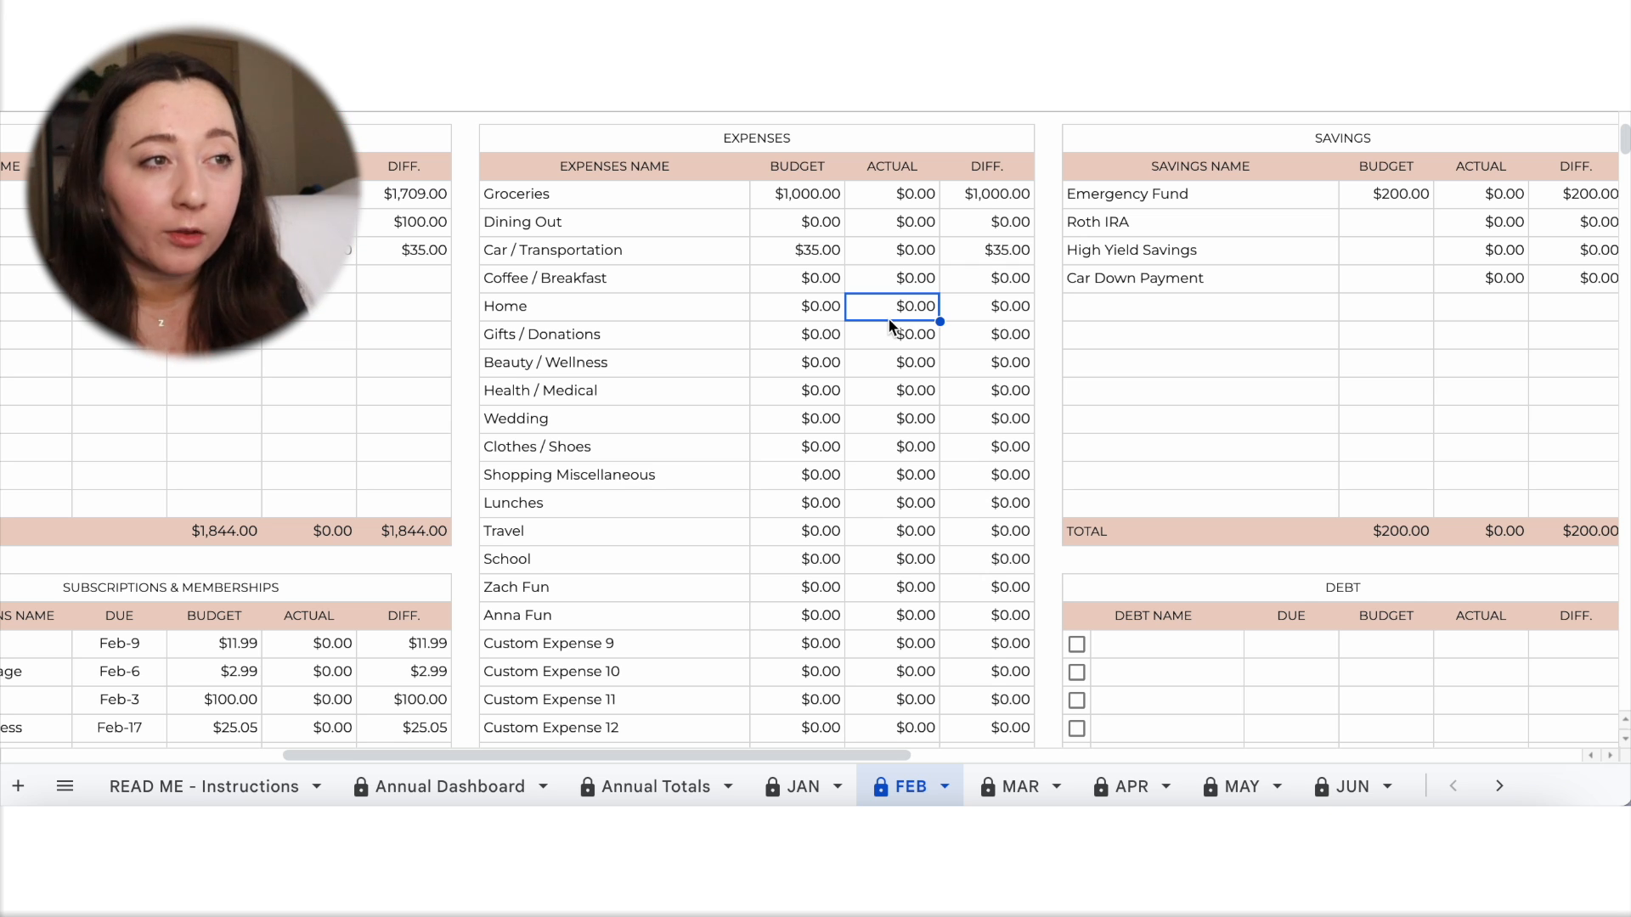
pyautogui.click(827, 221)
pyautogui.write('200')
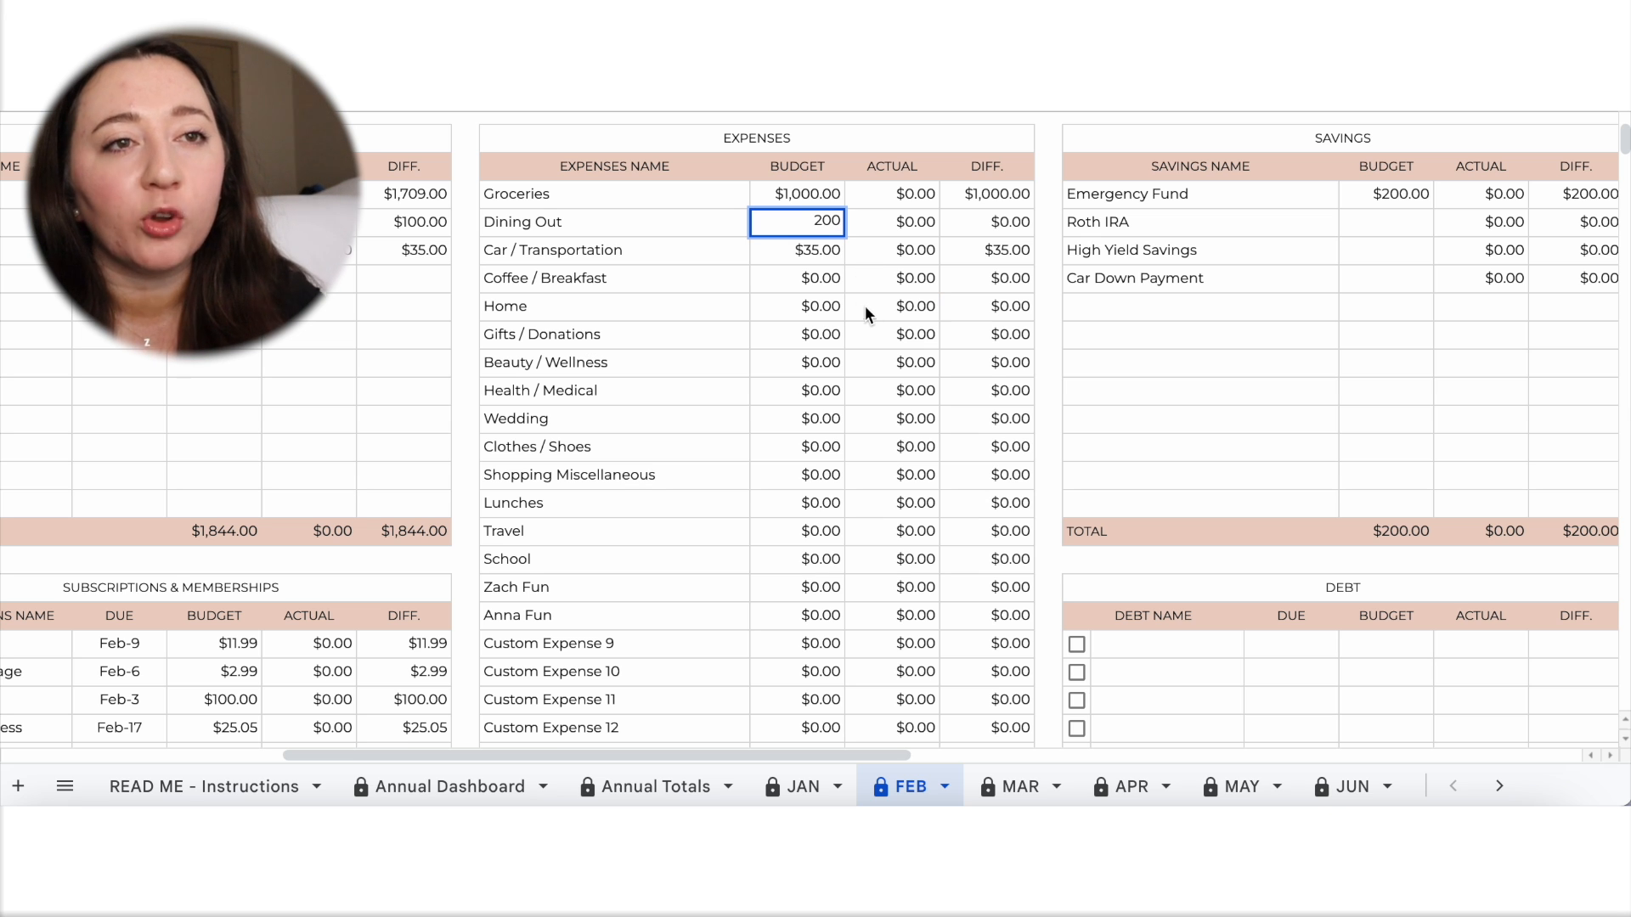
pyautogui.click(871, 309)
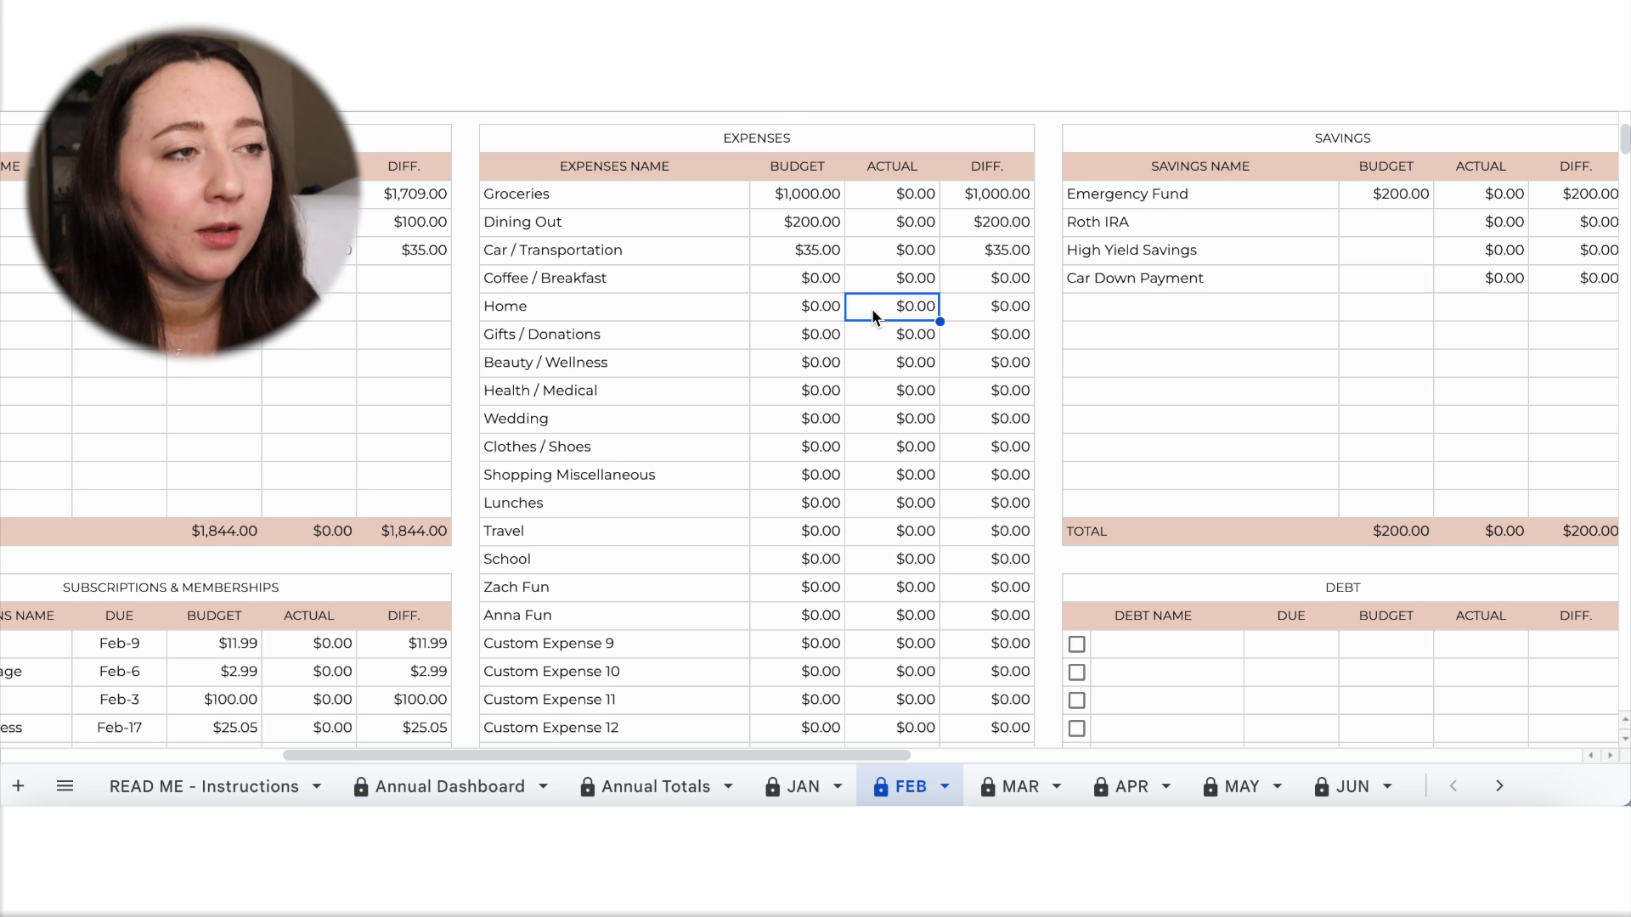
pyautogui.scroll(-1, 872, 308)
pyautogui.click(823, 487)
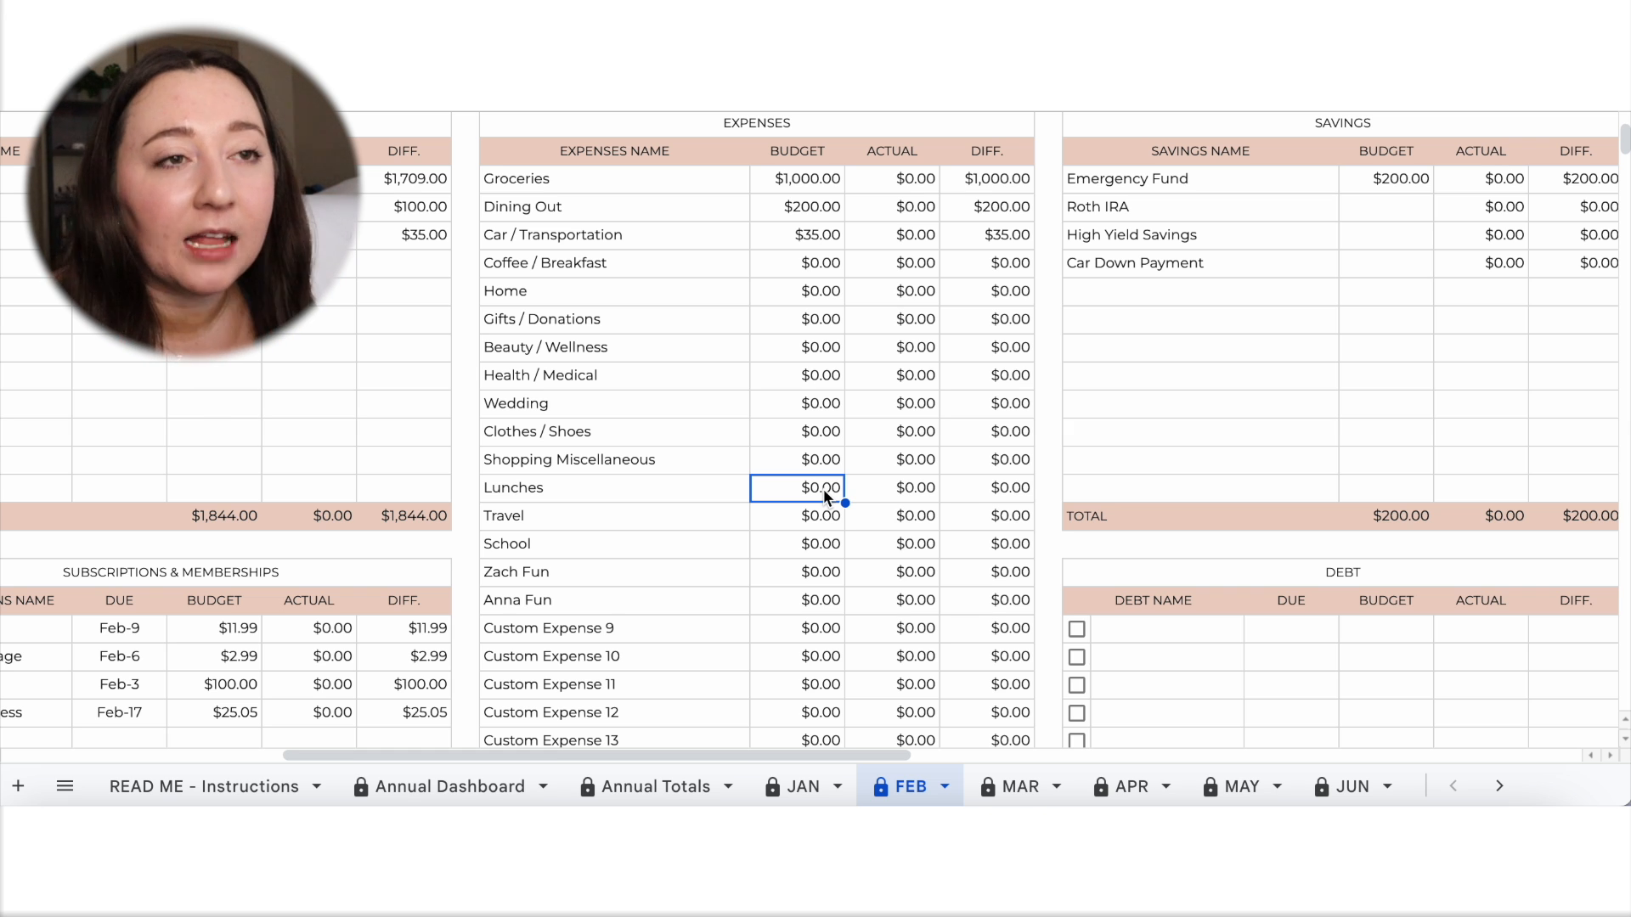
# Change the Emergency Fund's budget in the Savings table to 1,104.
pyautogui.hscroll(3, 1197, 370)
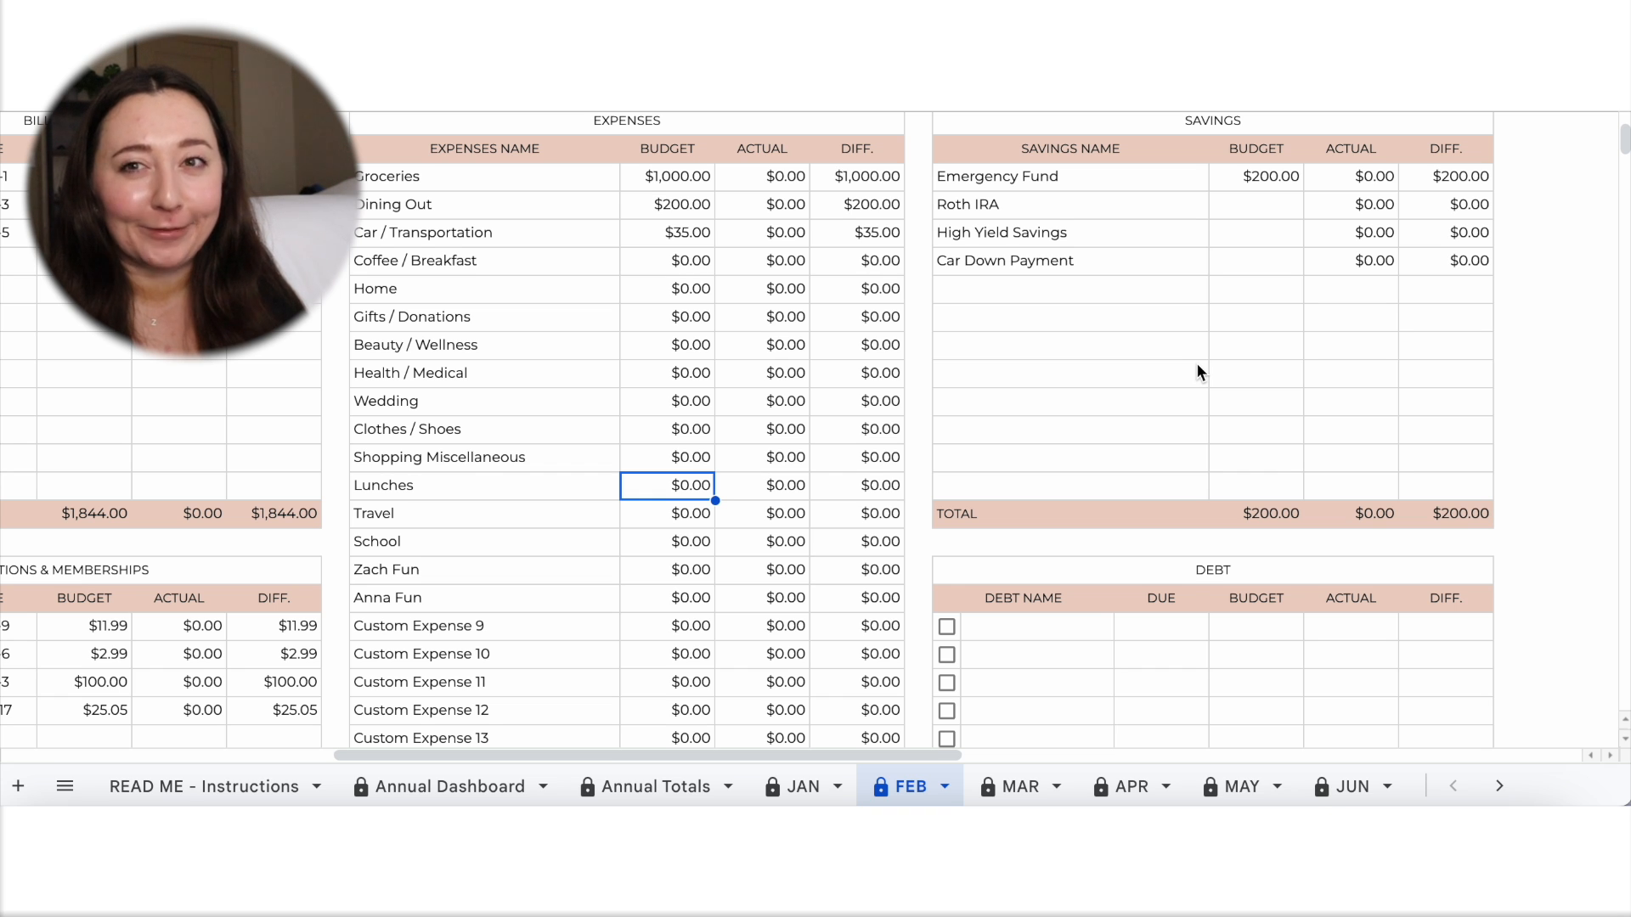
pyautogui.doubleClick(1266, 179)
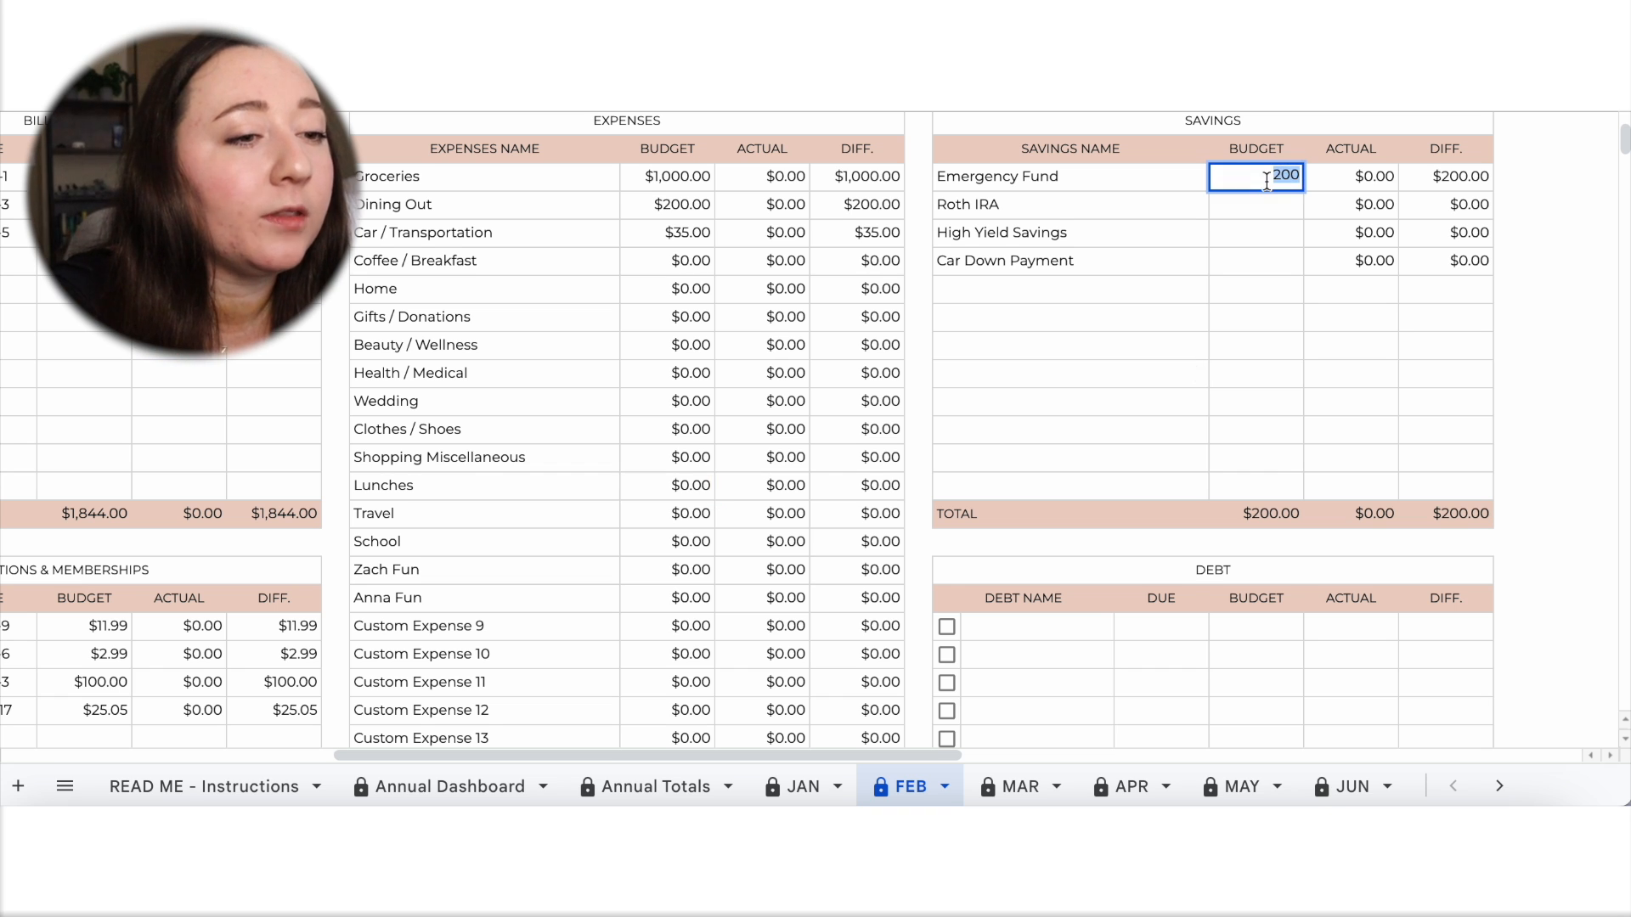
pyautogui.write('1104')
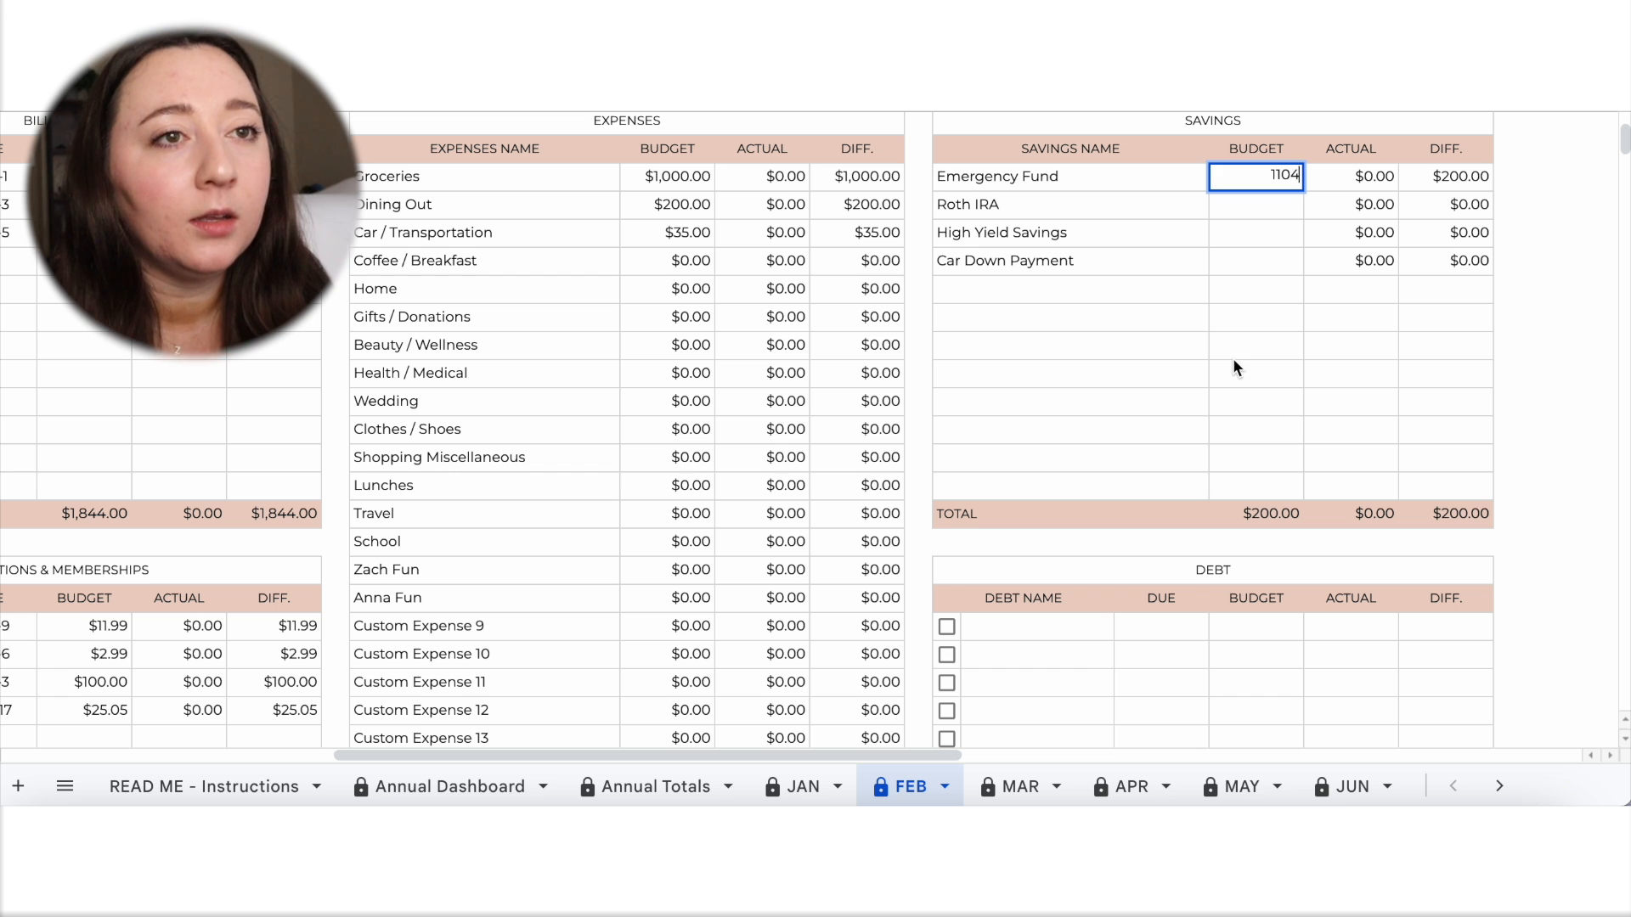
pyautogui.click(1231, 355)
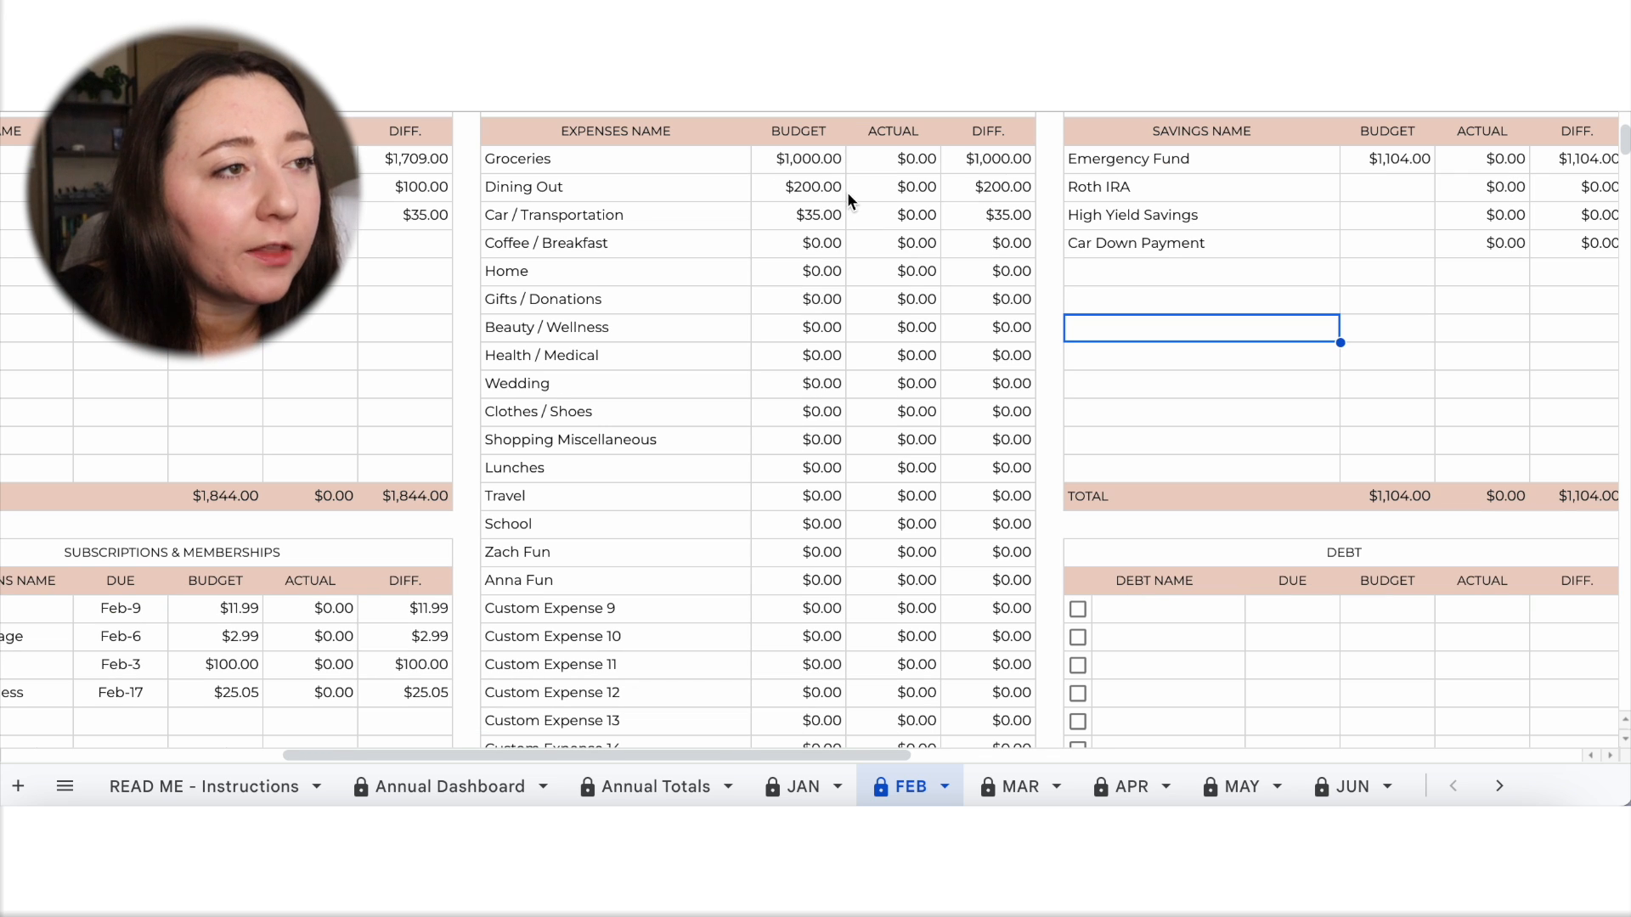
# Budget 50 for Coffee / Breakfast and 50 for Health / Medical in the Expenses table.
pyautogui.hscroll(1, 851, 274)
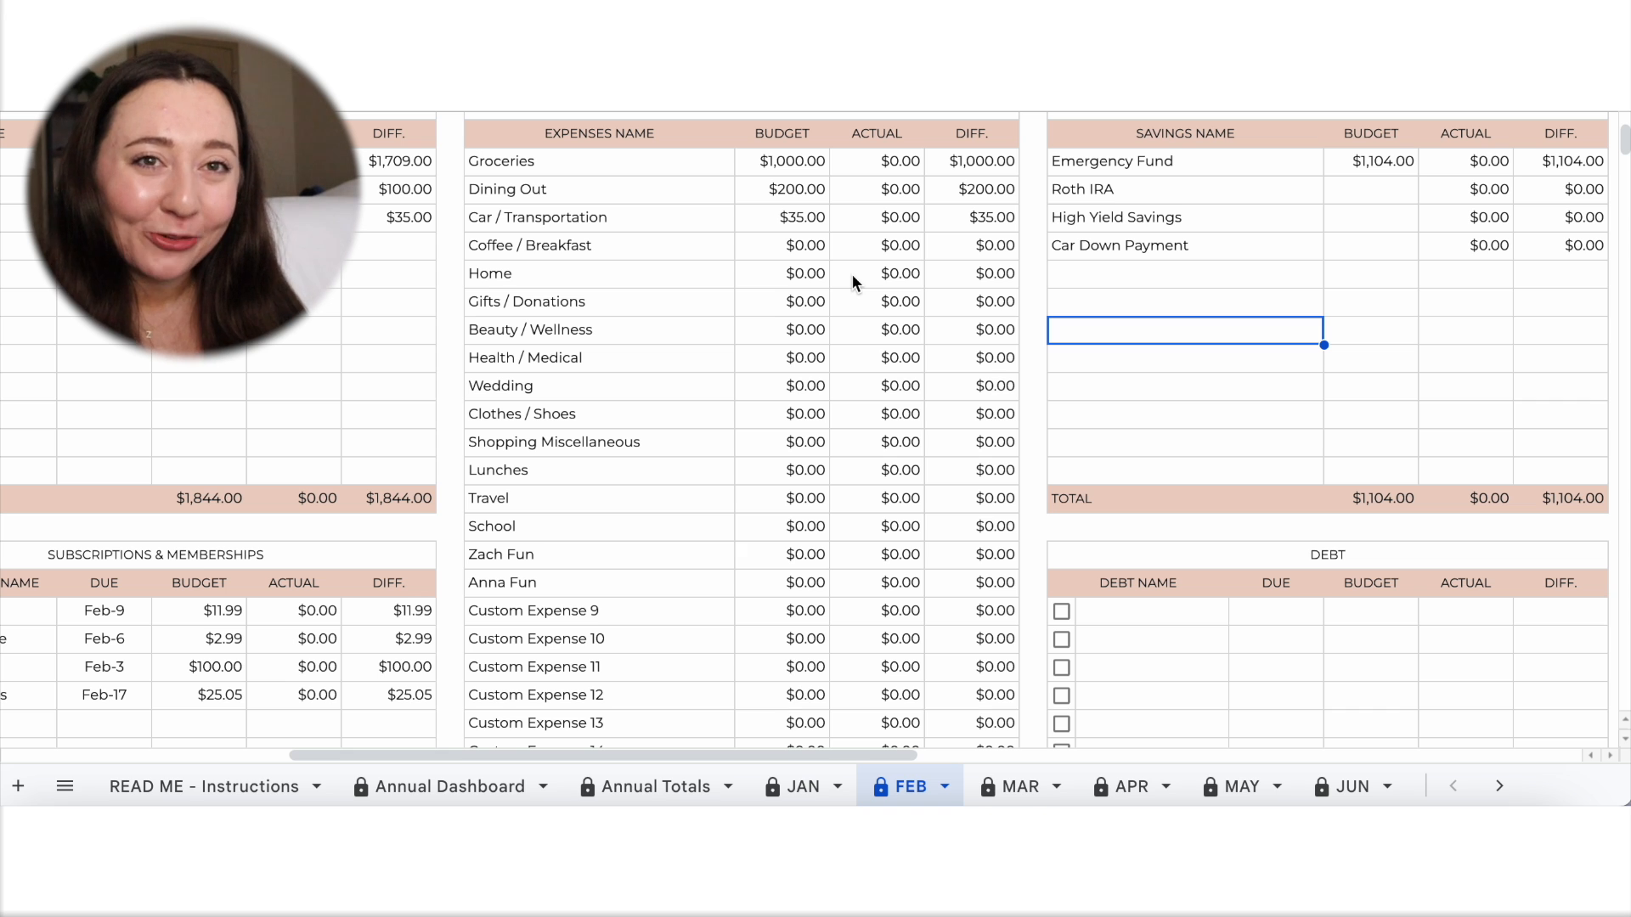
pyautogui.click(807, 251)
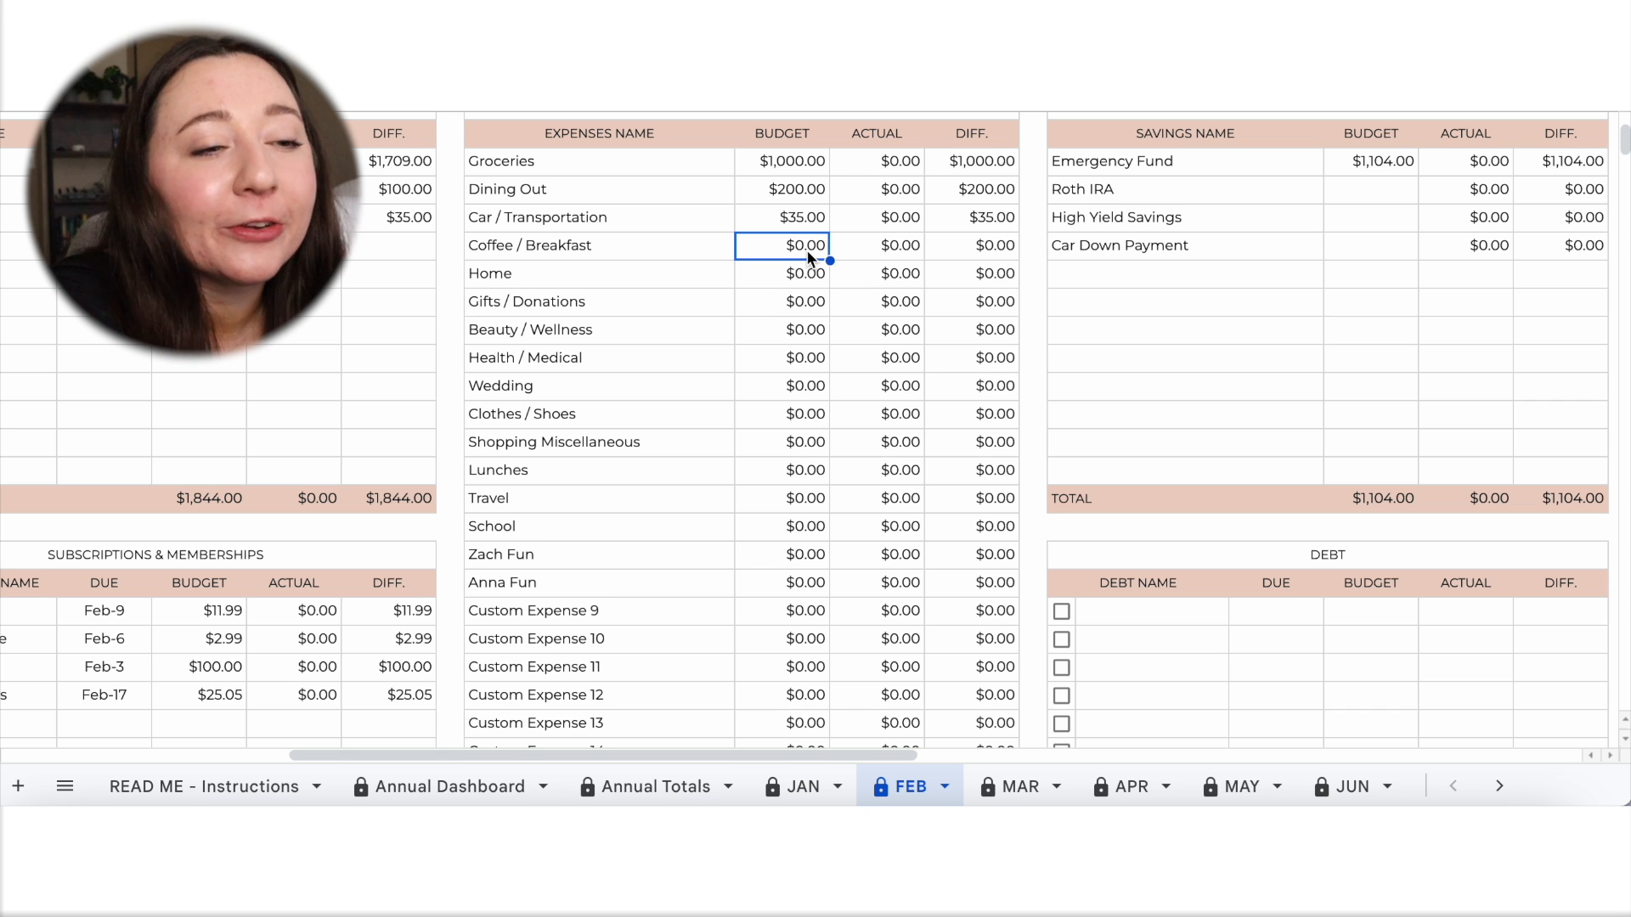
pyautogui.write('50')
pyautogui.click(863, 334)
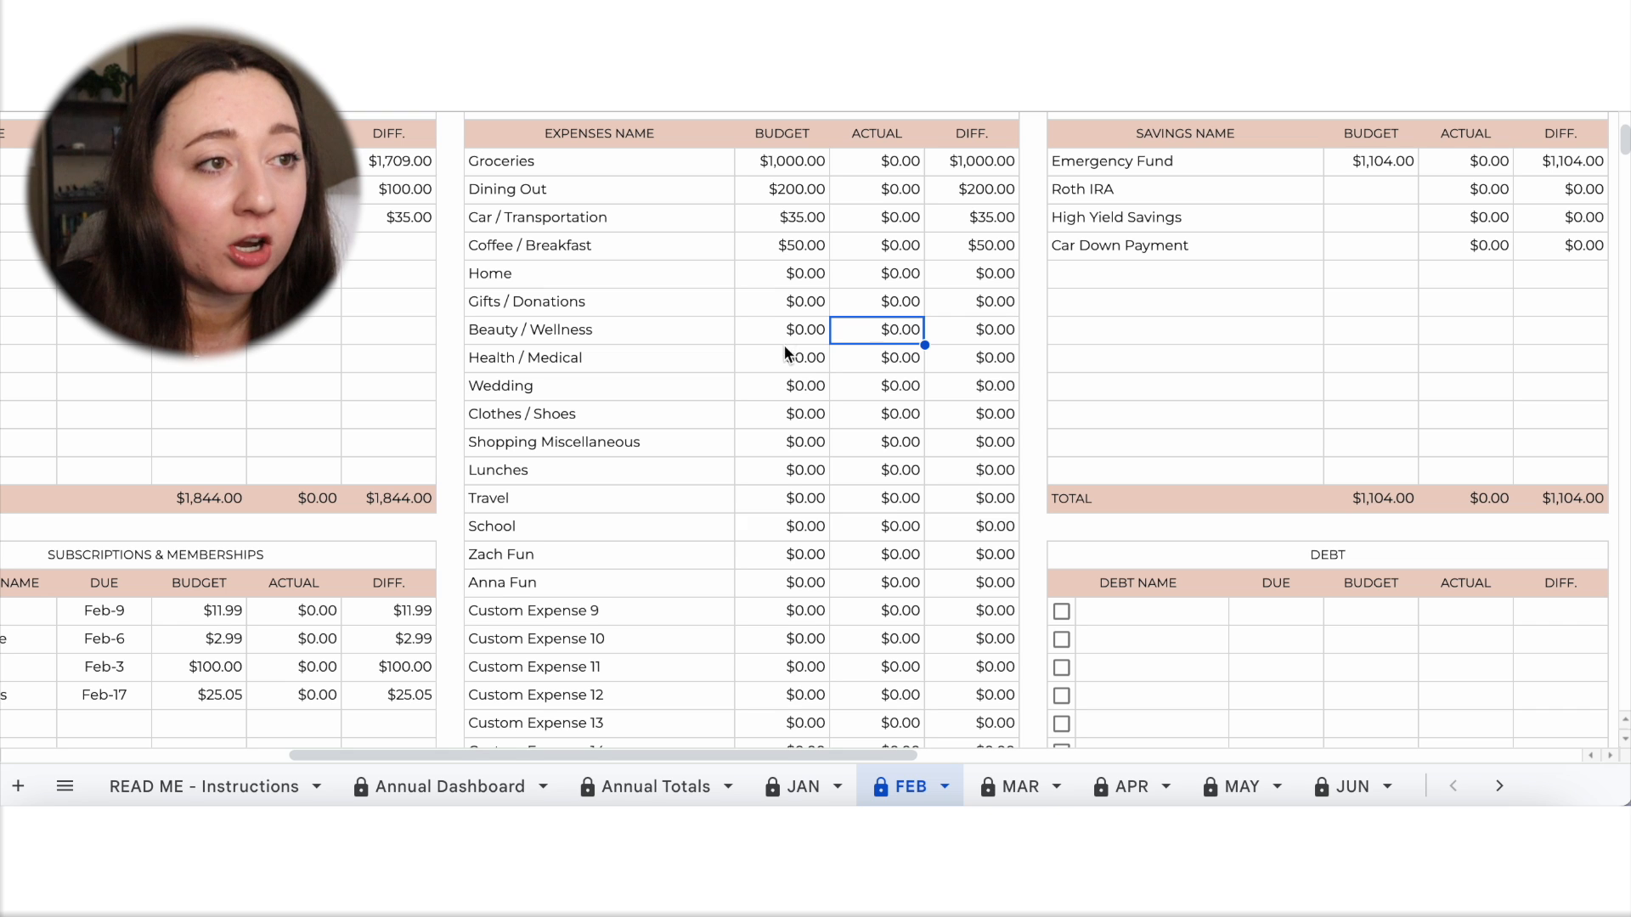
pyautogui.click(803, 357)
pyautogui.write('50')
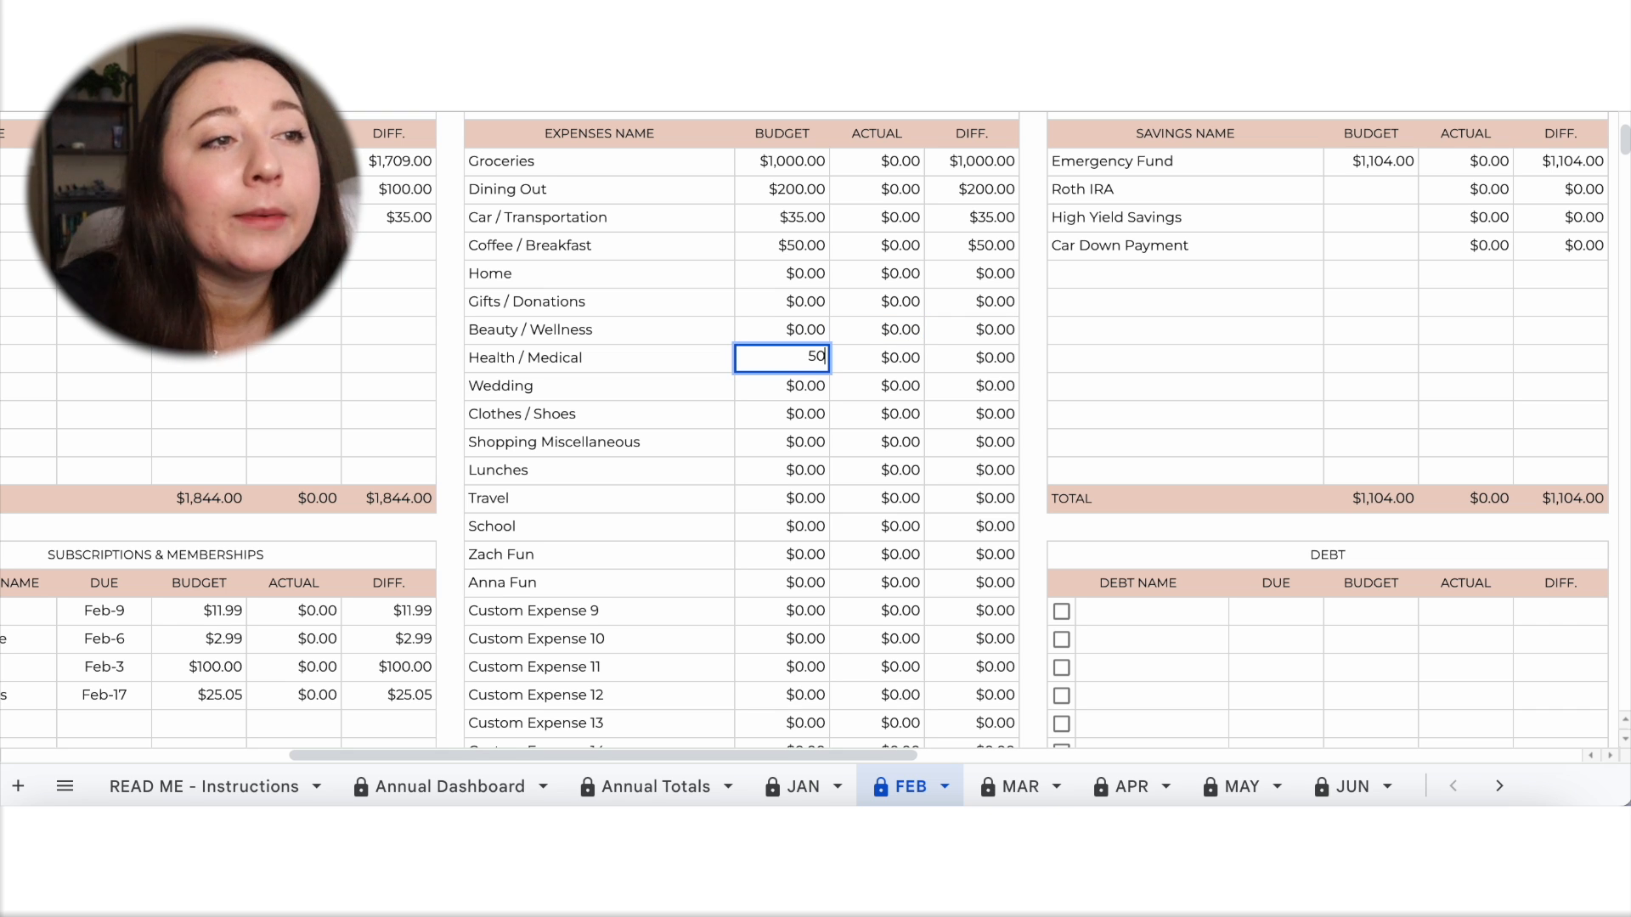
pyautogui.click(814, 446)
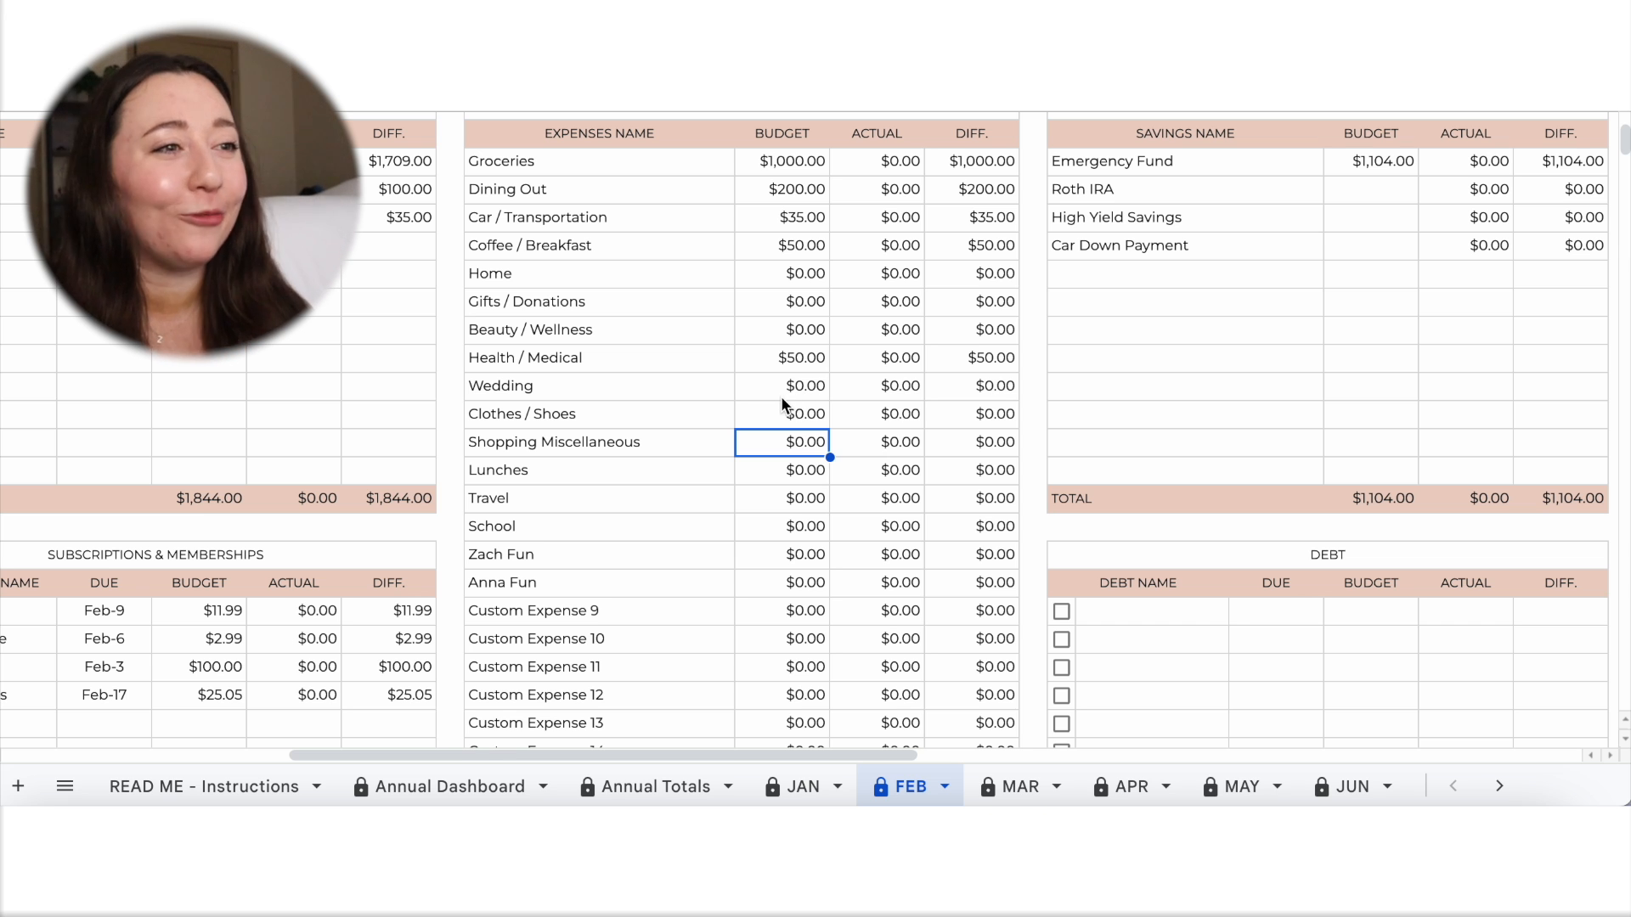
# Set the expense budgets to 100 for Shopping Miscellaneous and 200 for Lunches.
pyautogui.scroll(-1, 814, 421)
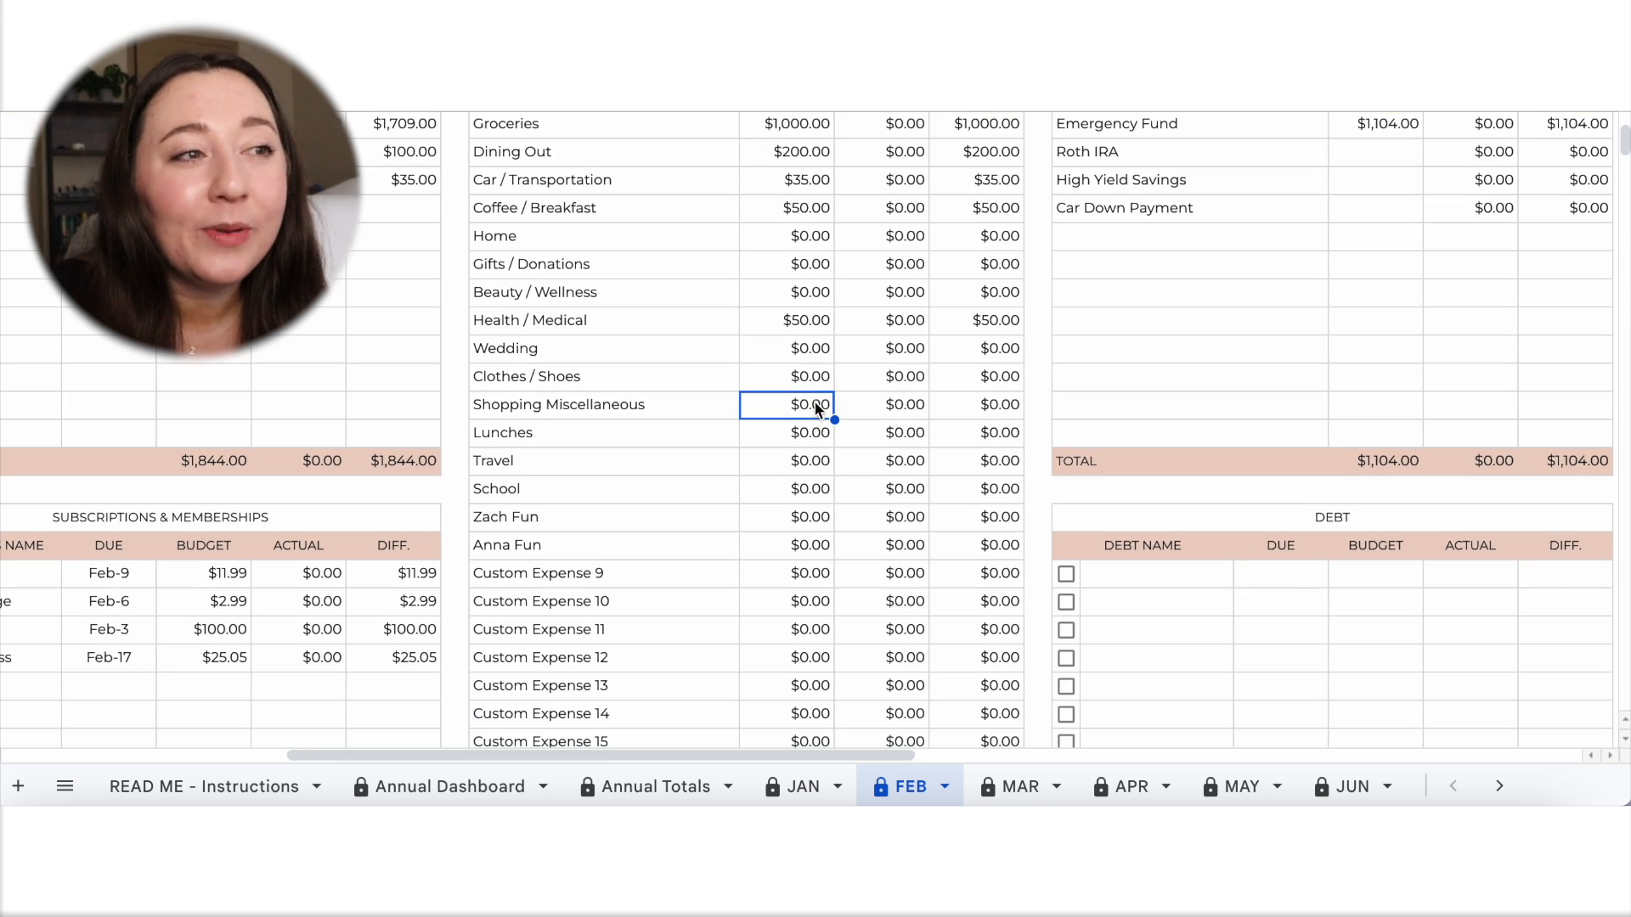
pyautogui.click(813, 378)
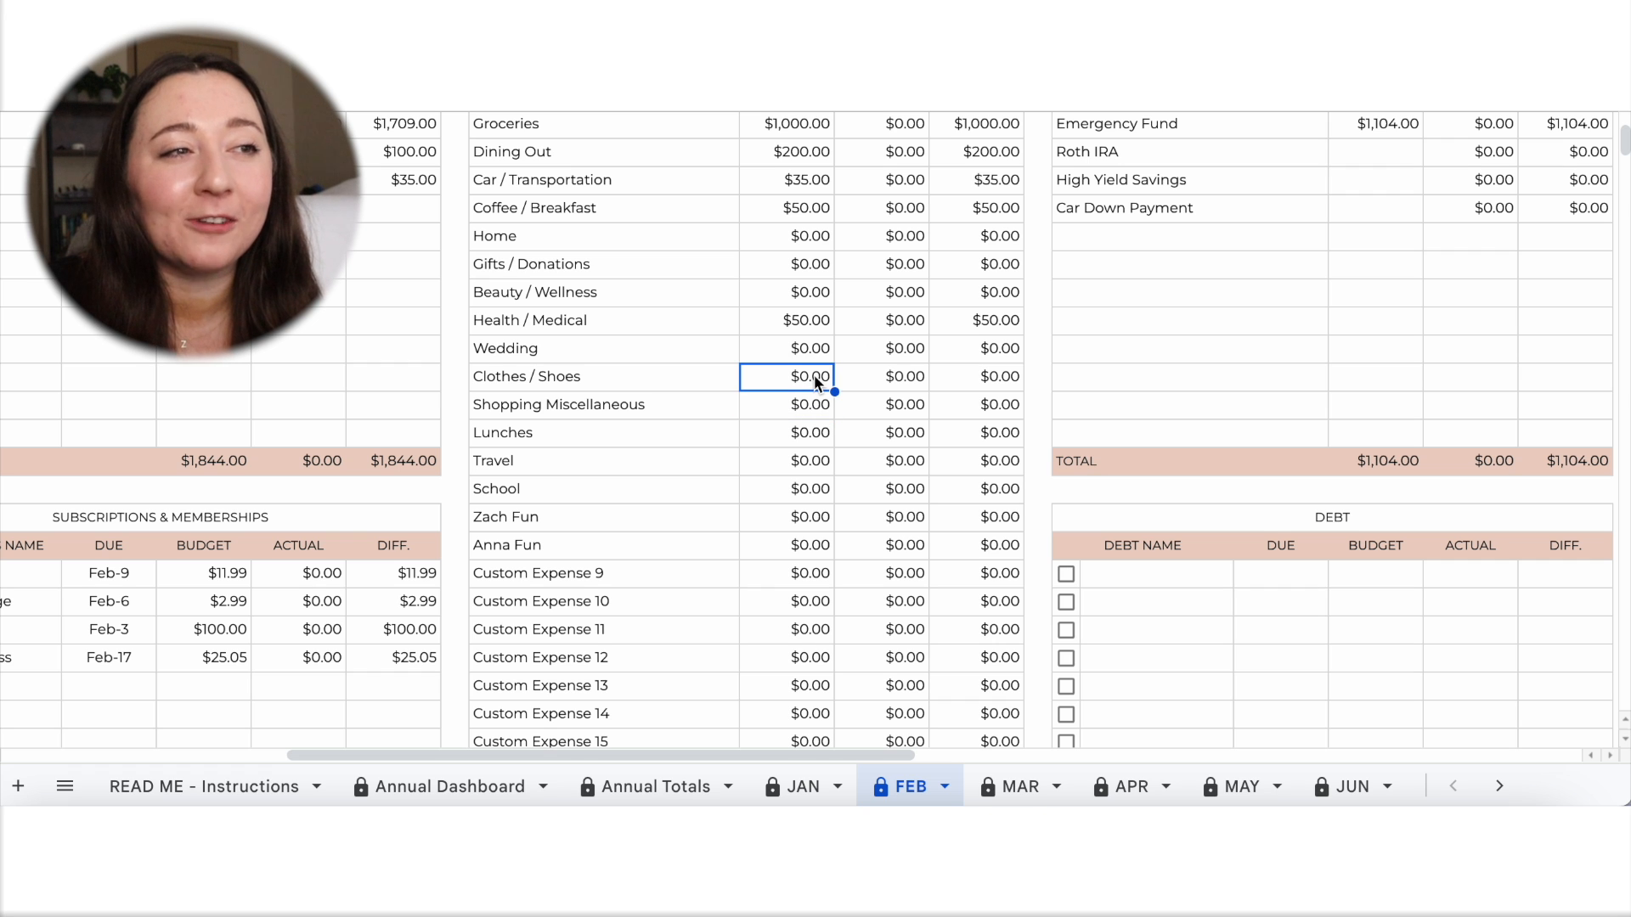
pyautogui.click(728, 383)
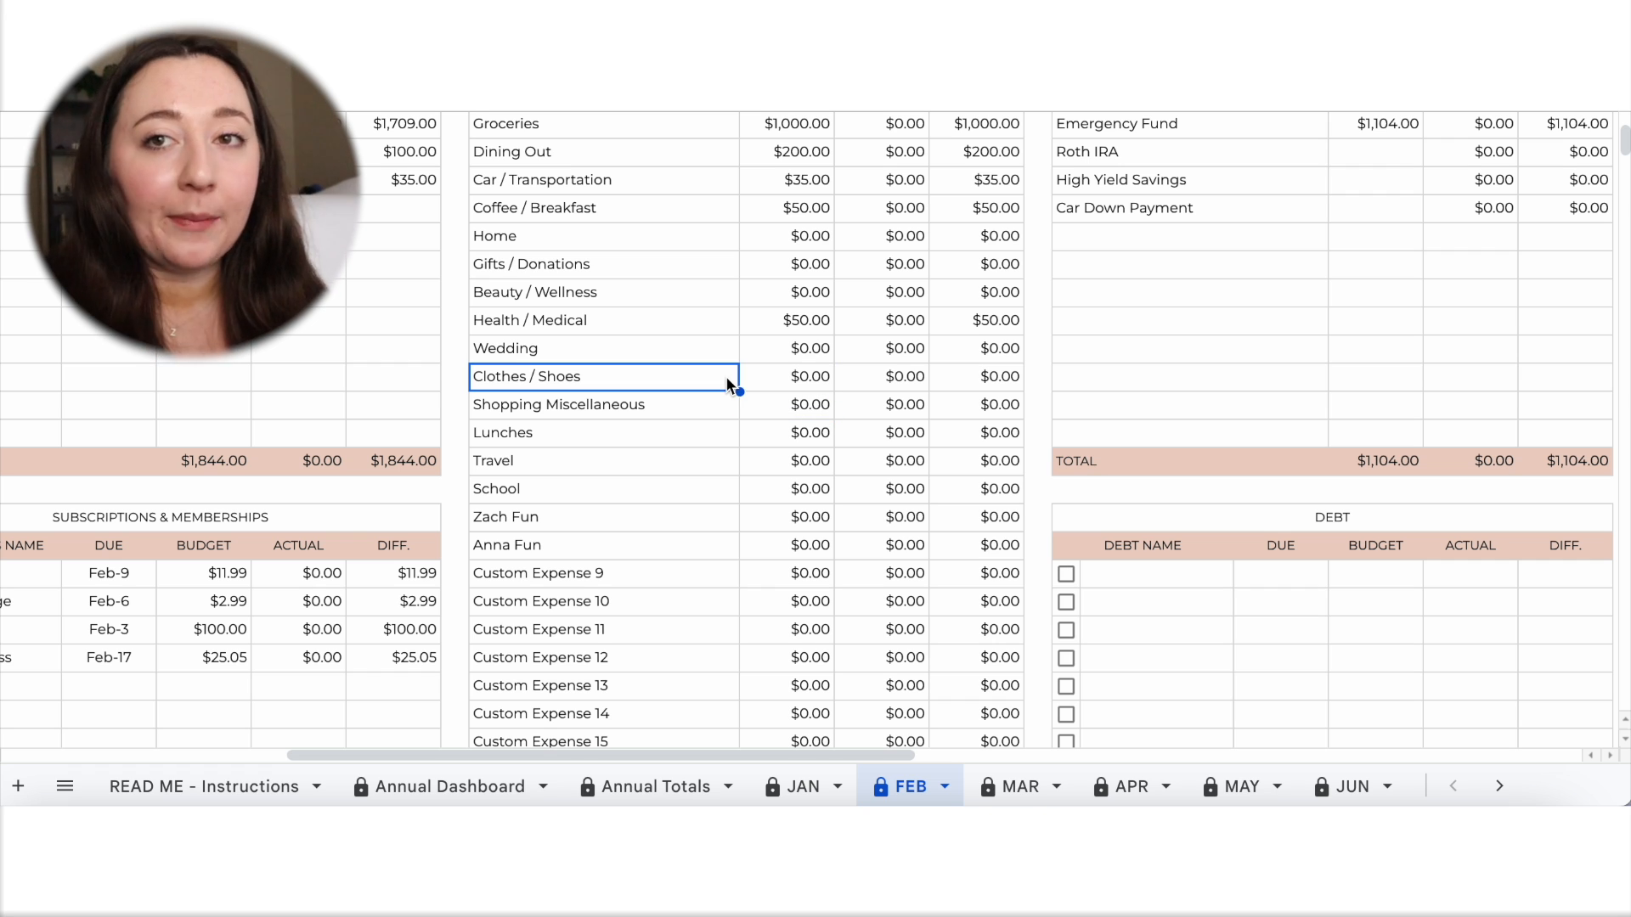
pyautogui.click(786, 406)
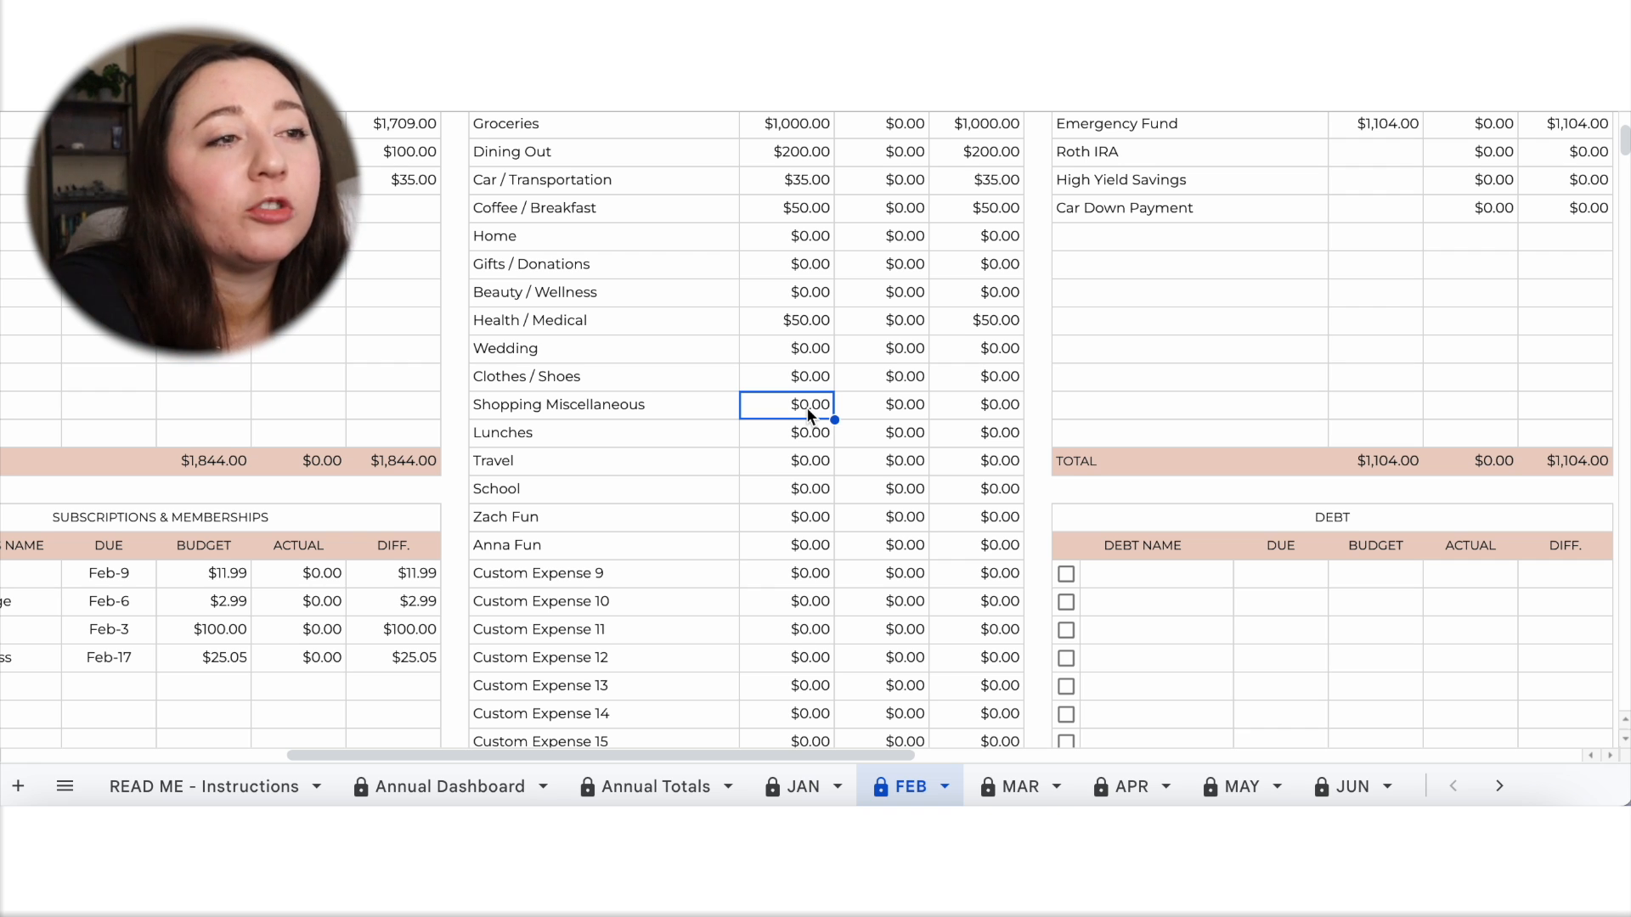
pyautogui.write('100')
pyautogui.click(828, 460)
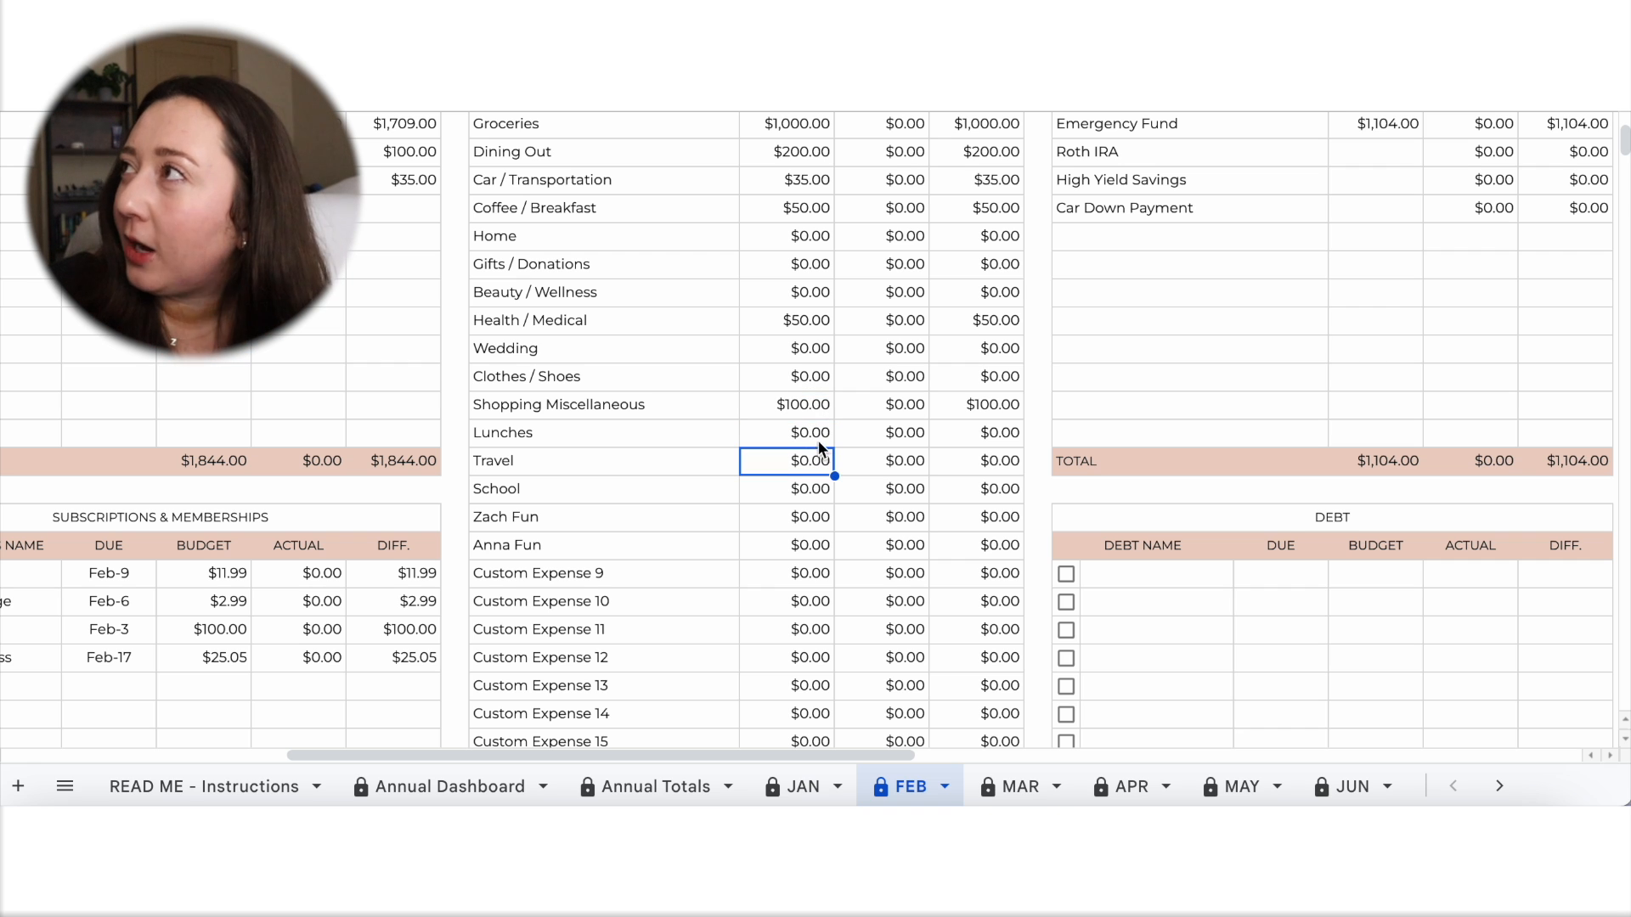
pyautogui.click(807, 437)
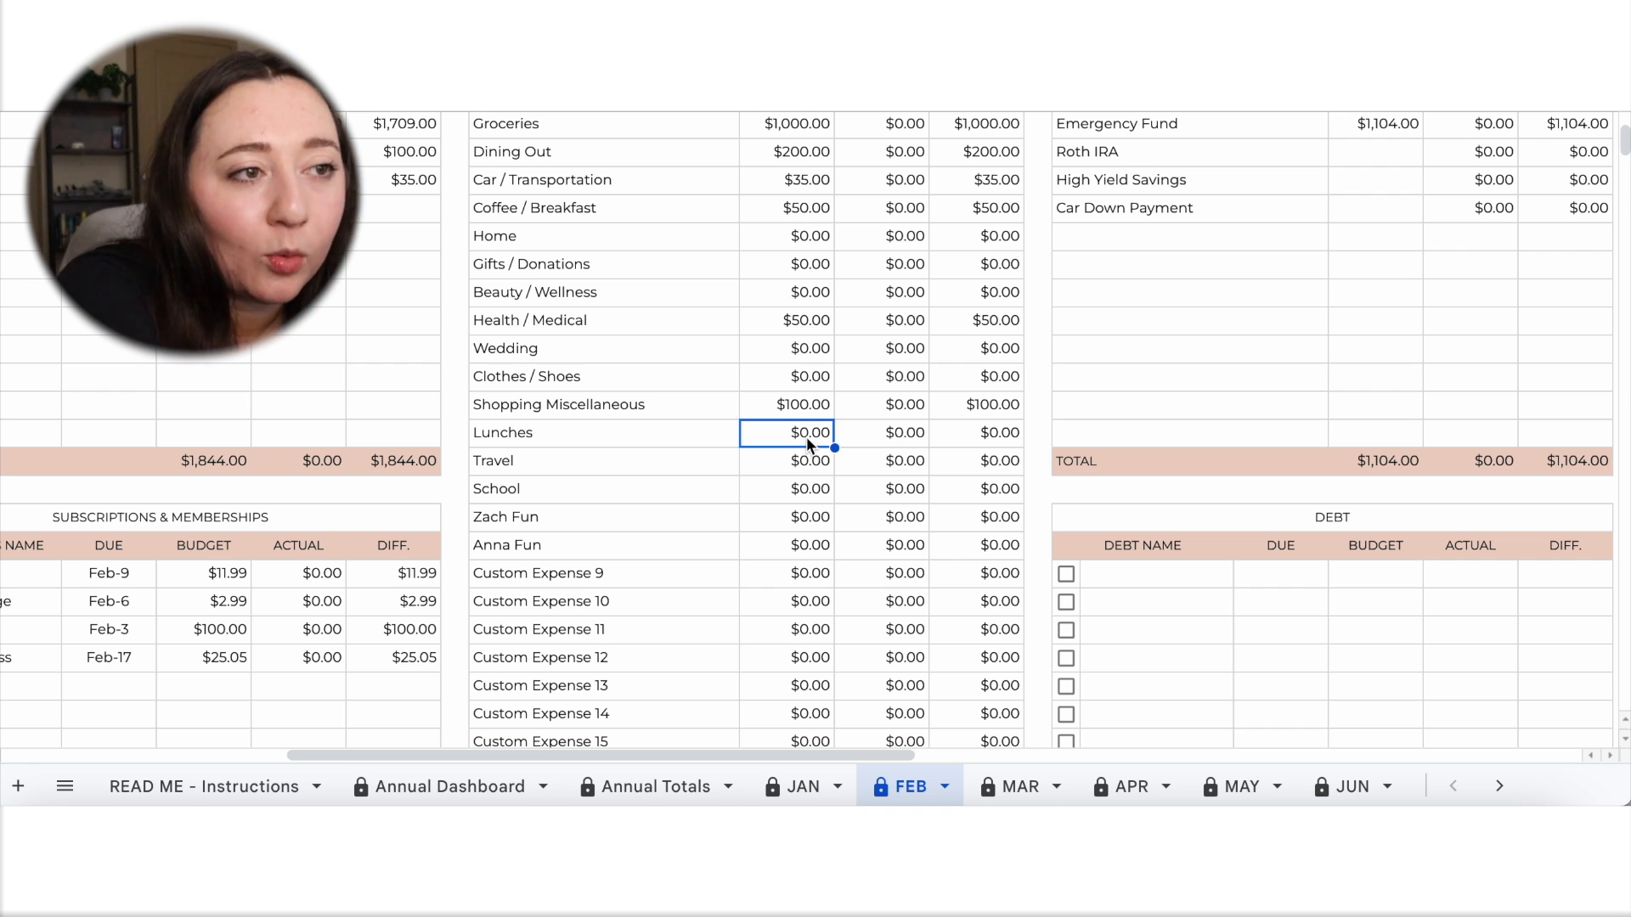
pyautogui.write('200')
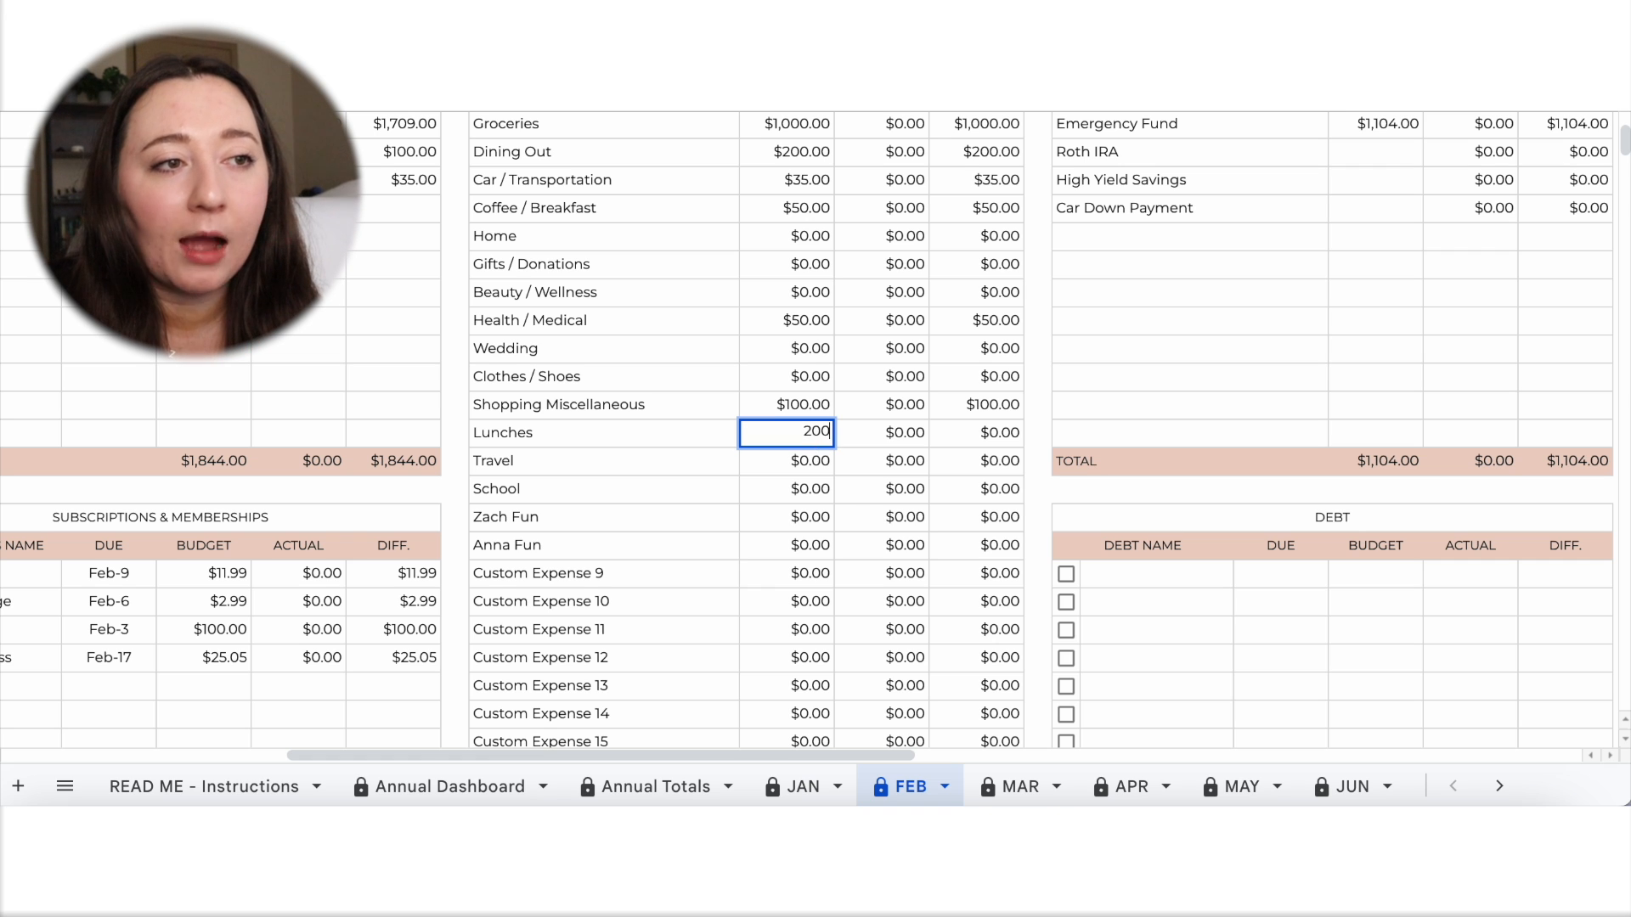
pyautogui.click(863, 494)
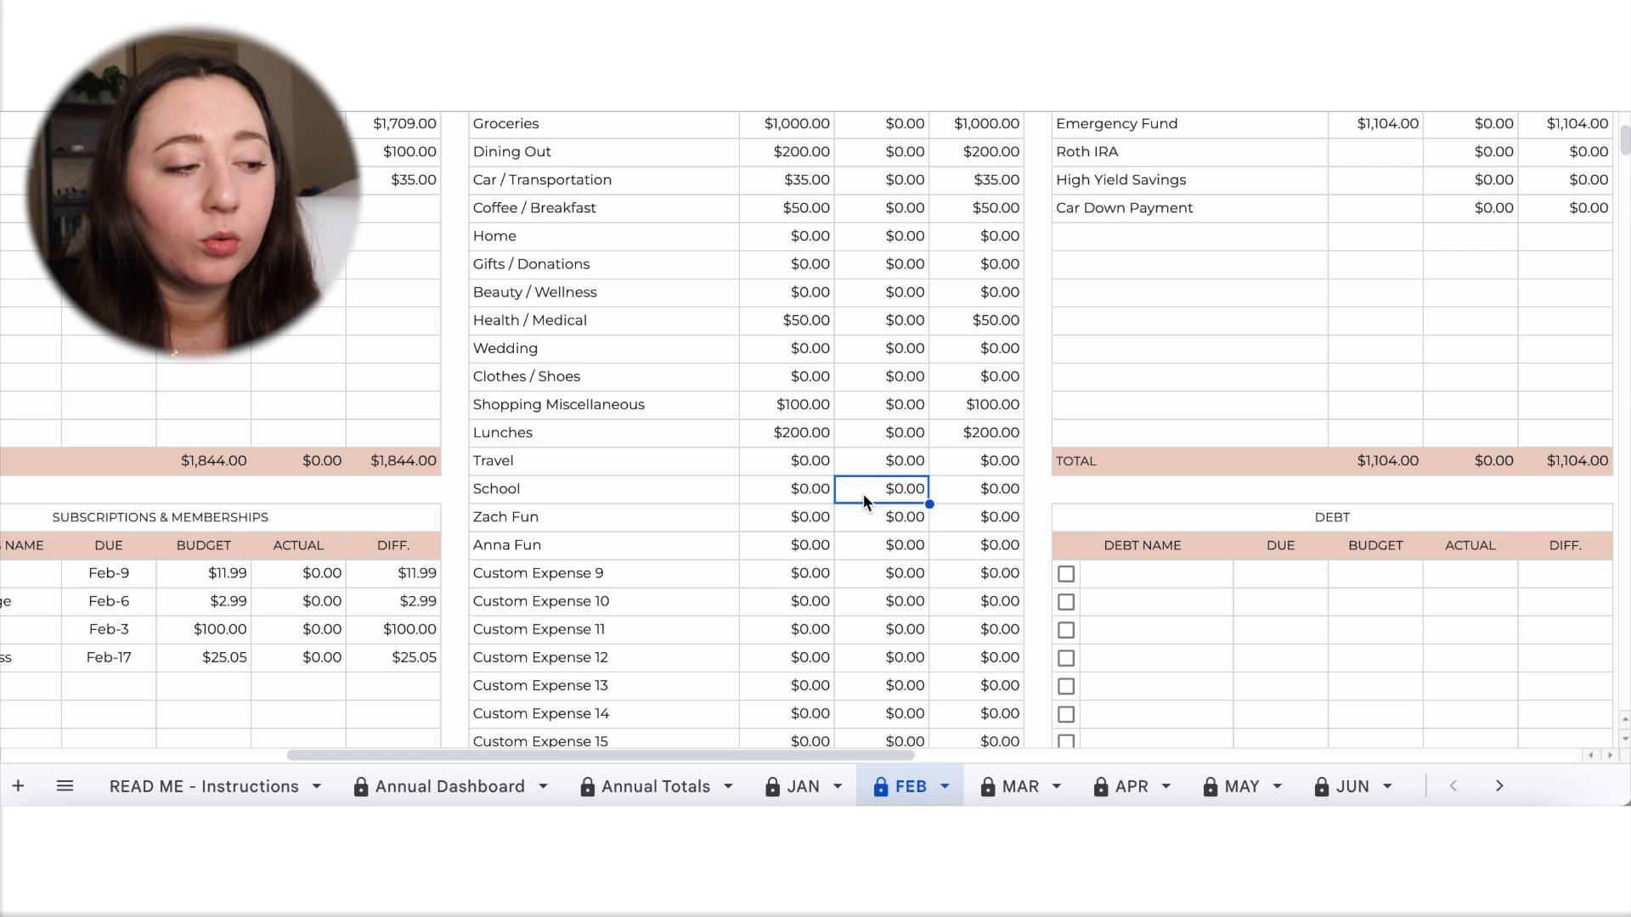
# Set the Travel budget to 500 in the Expenses table.
pyautogui.click(813, 460)
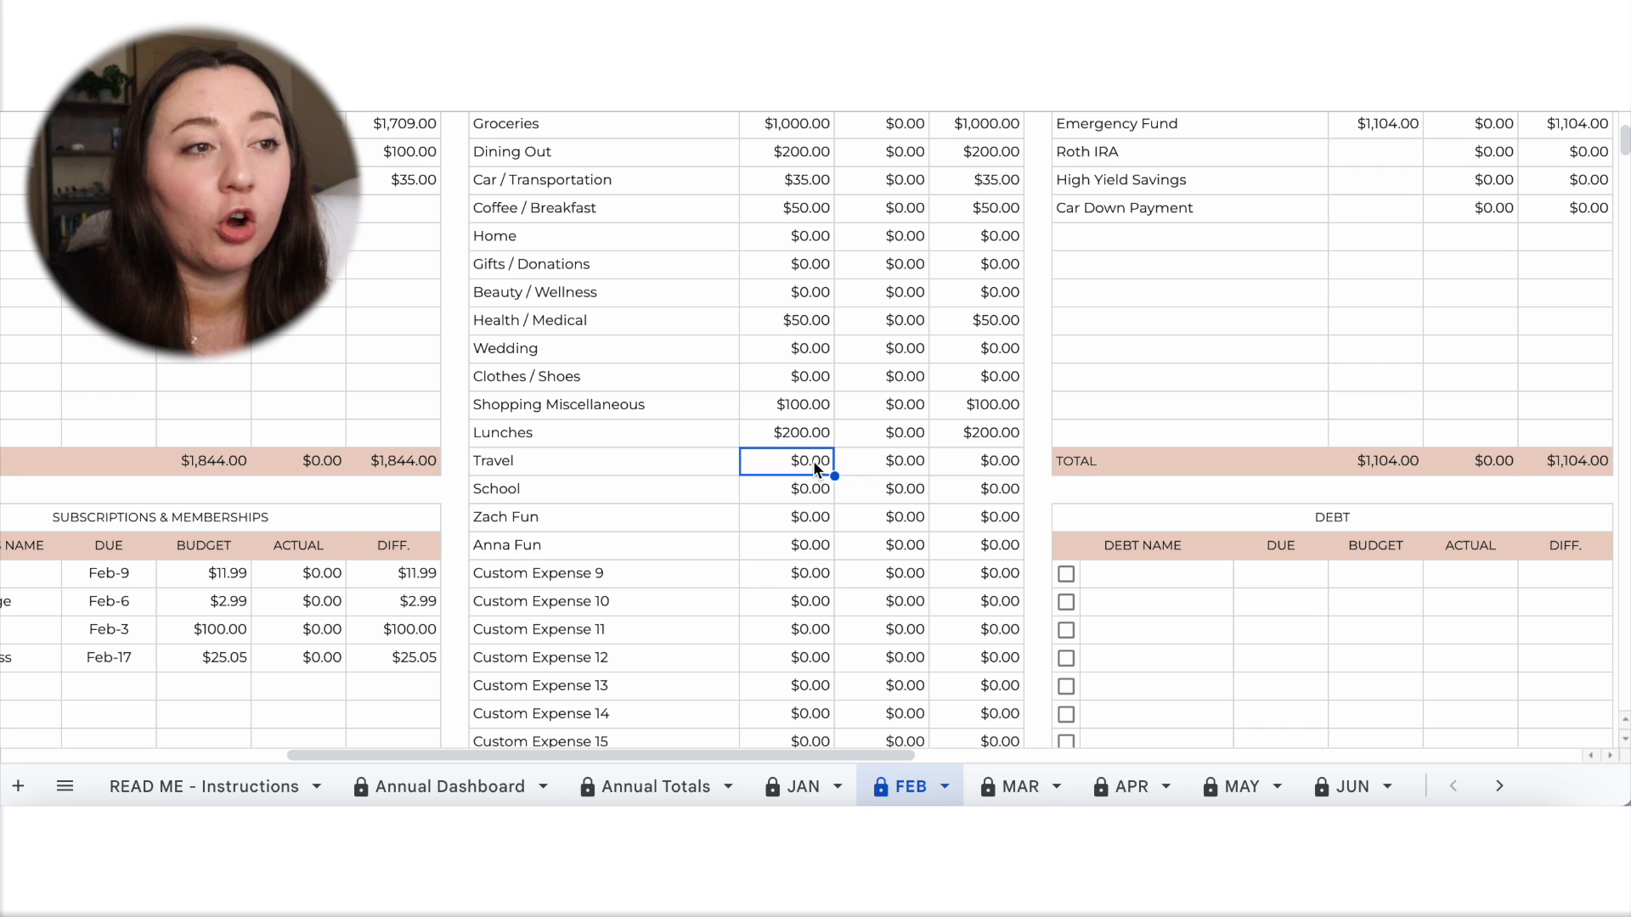
pyautogui.write('500')
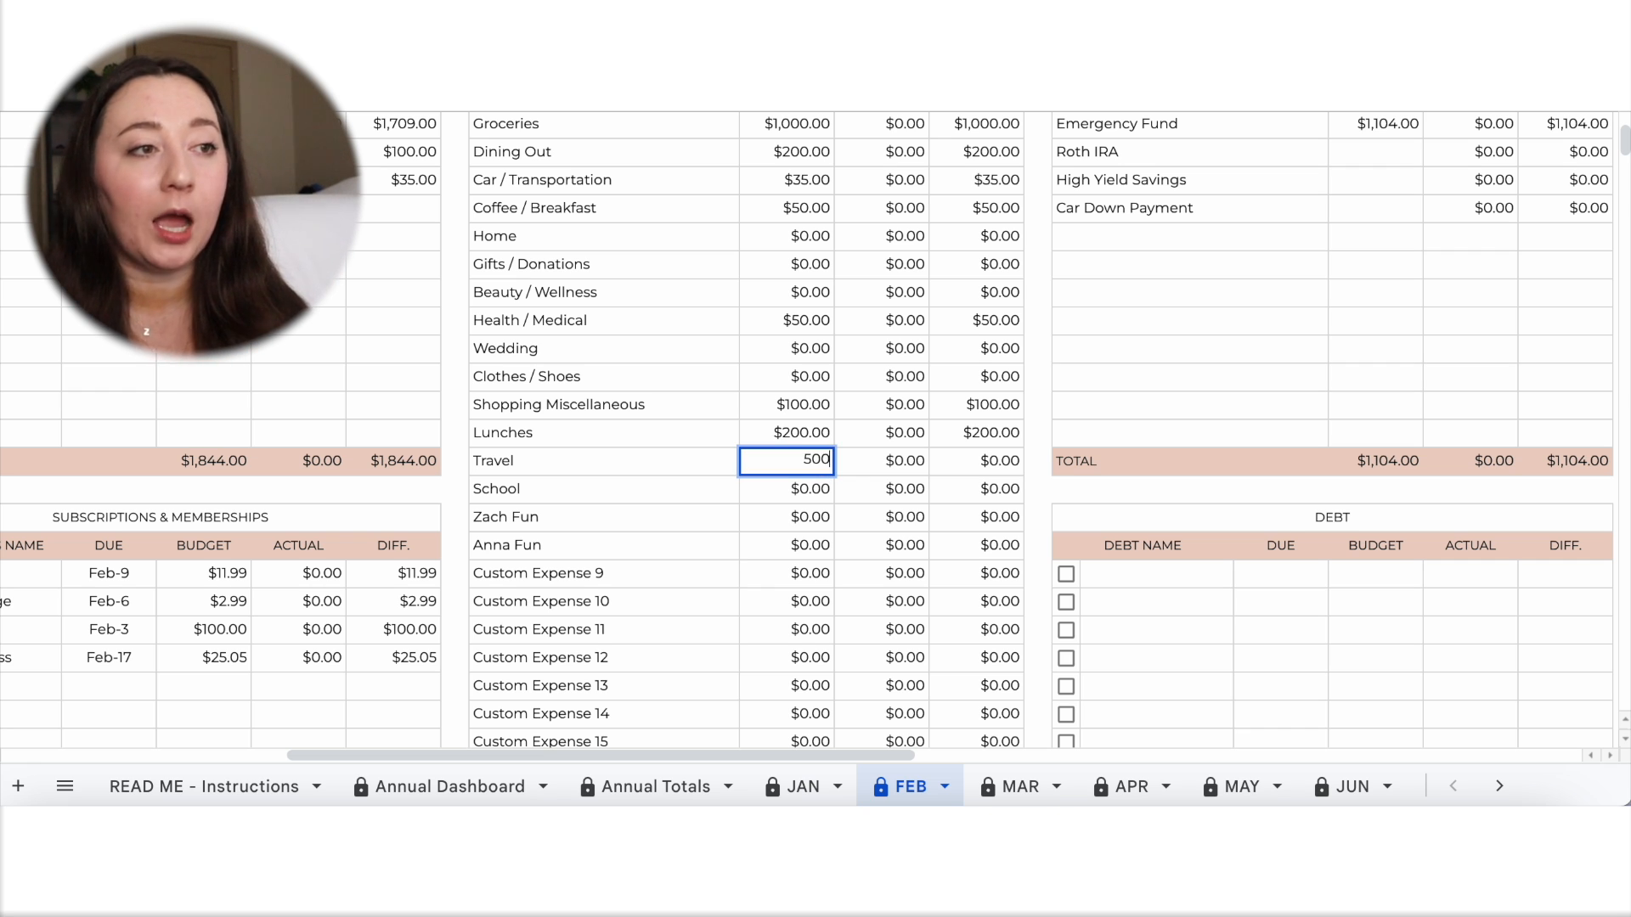
pyautogui.click(905, 547)
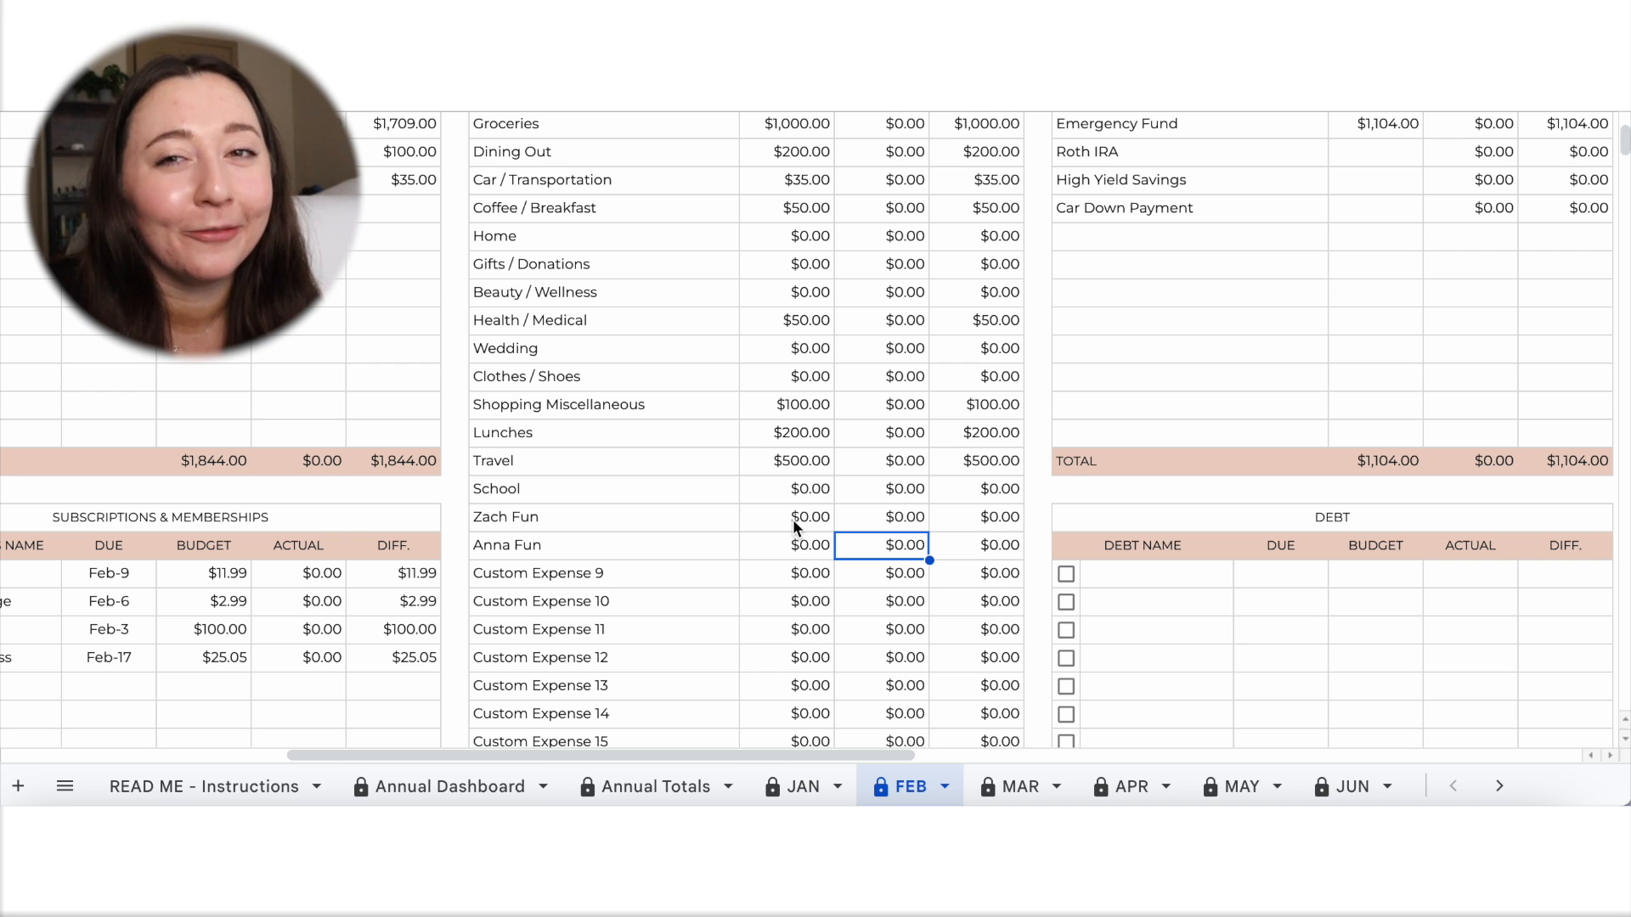
# Set the Roth IRA budget to 1,000 in the Savings table.
pyautogui.scroll(-5, 790, 532)
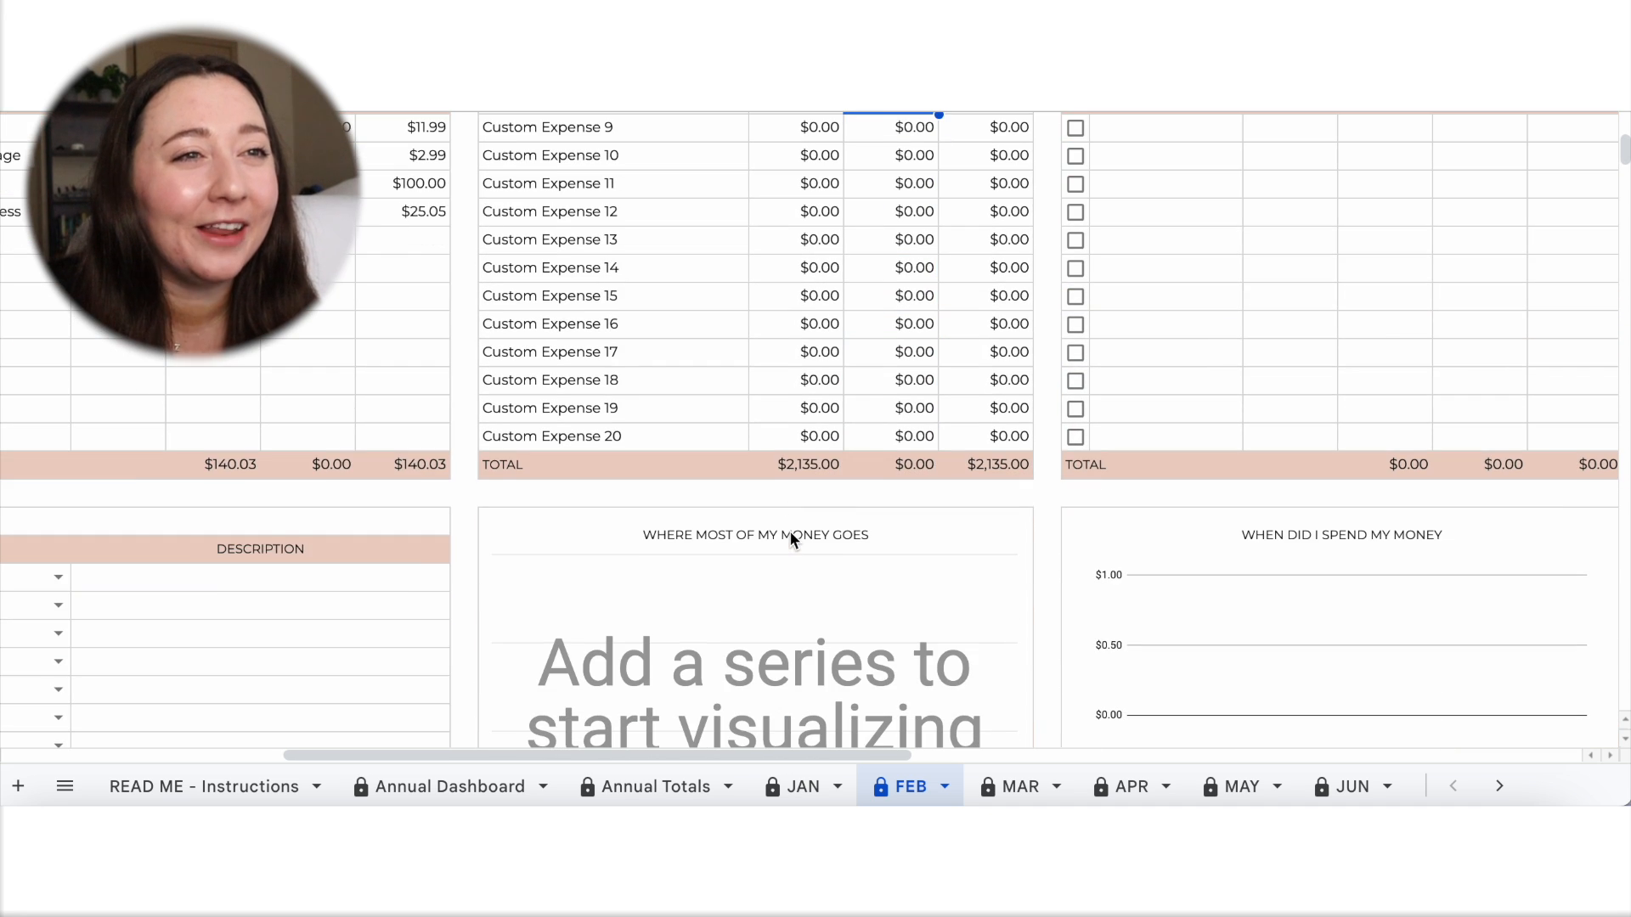
pyautogui.scroll(4, 790, 531)
pyautogui.scroll(3, 790, 535)
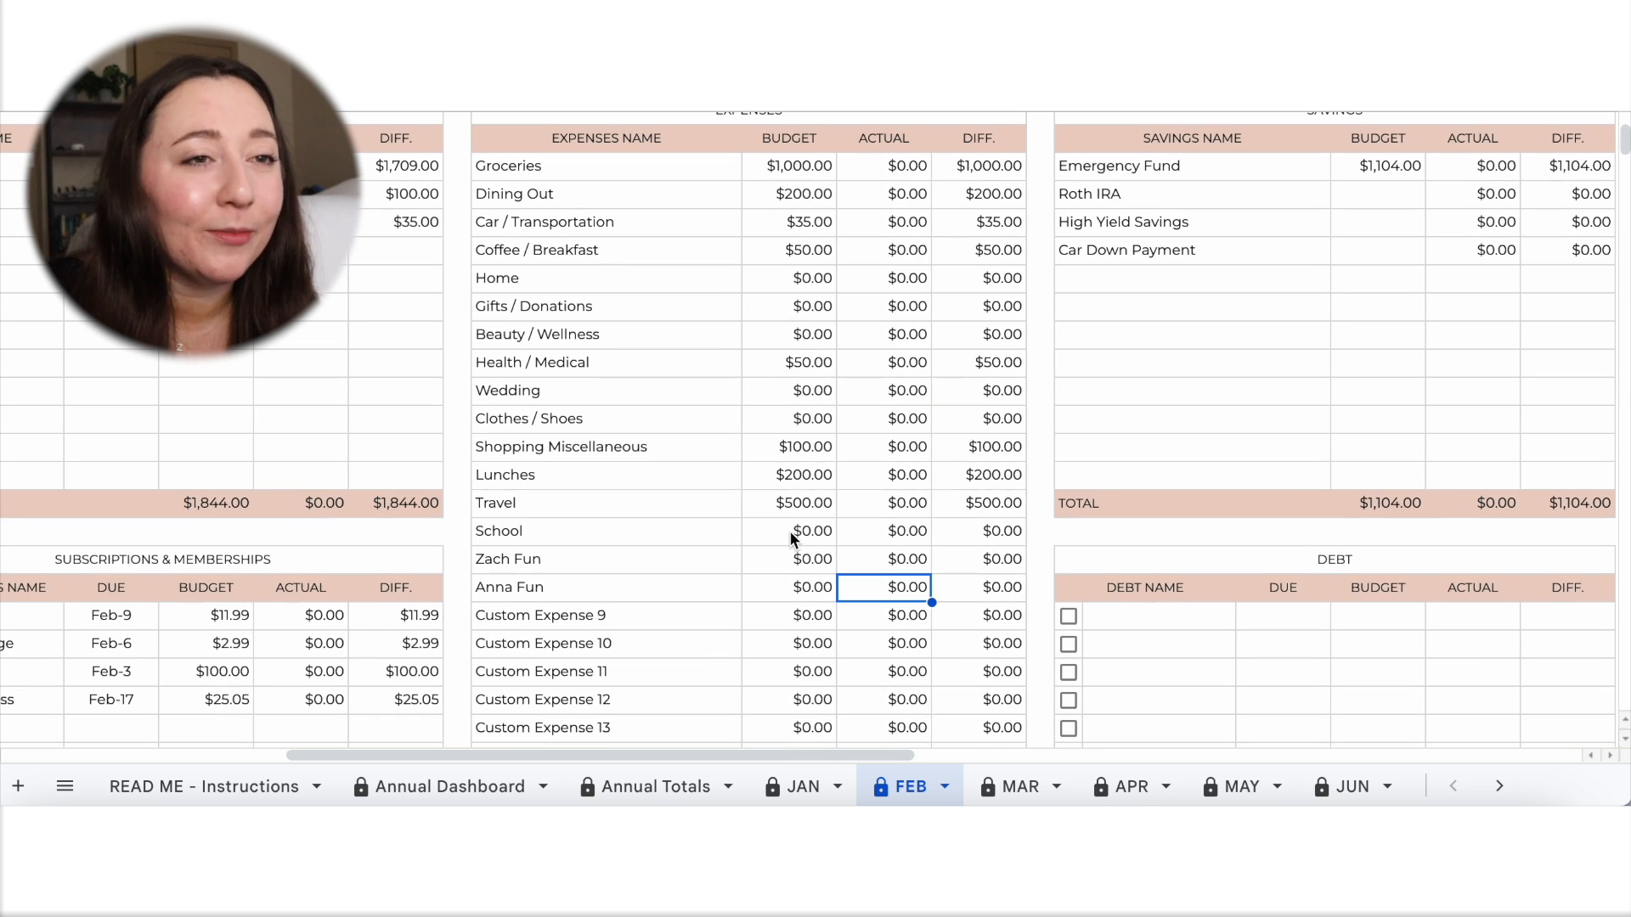
pyautogui.hscroll(3, 790, 538)
pyautogui.scroll(1, 790, 537)
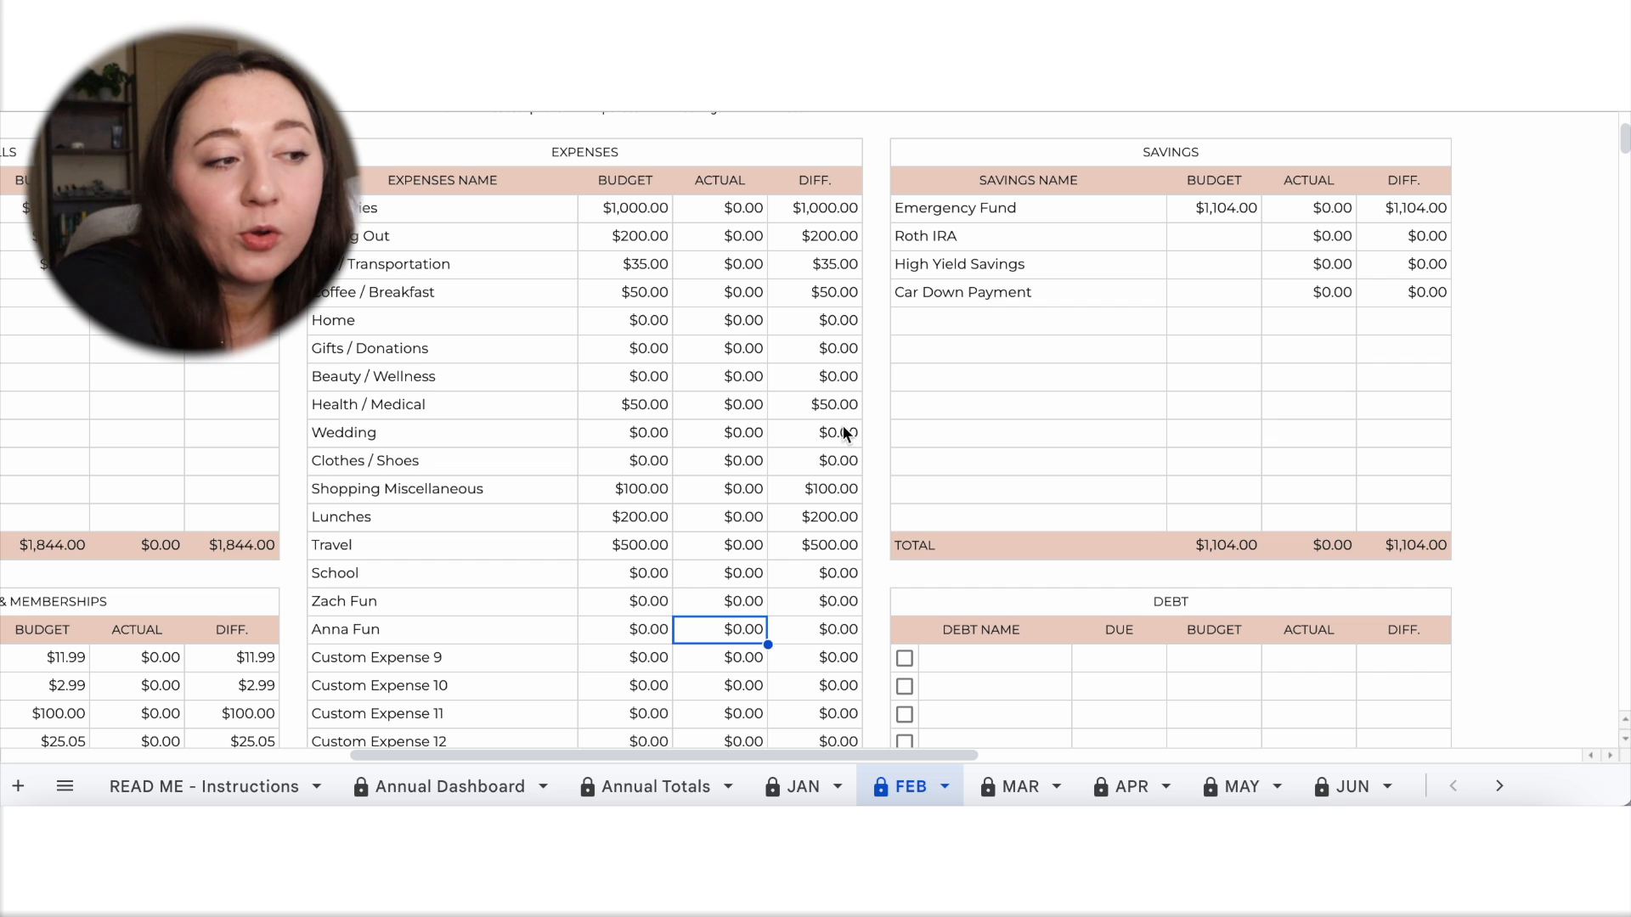
pyautogui.click(1215, 245)
pyautogui.write('000')
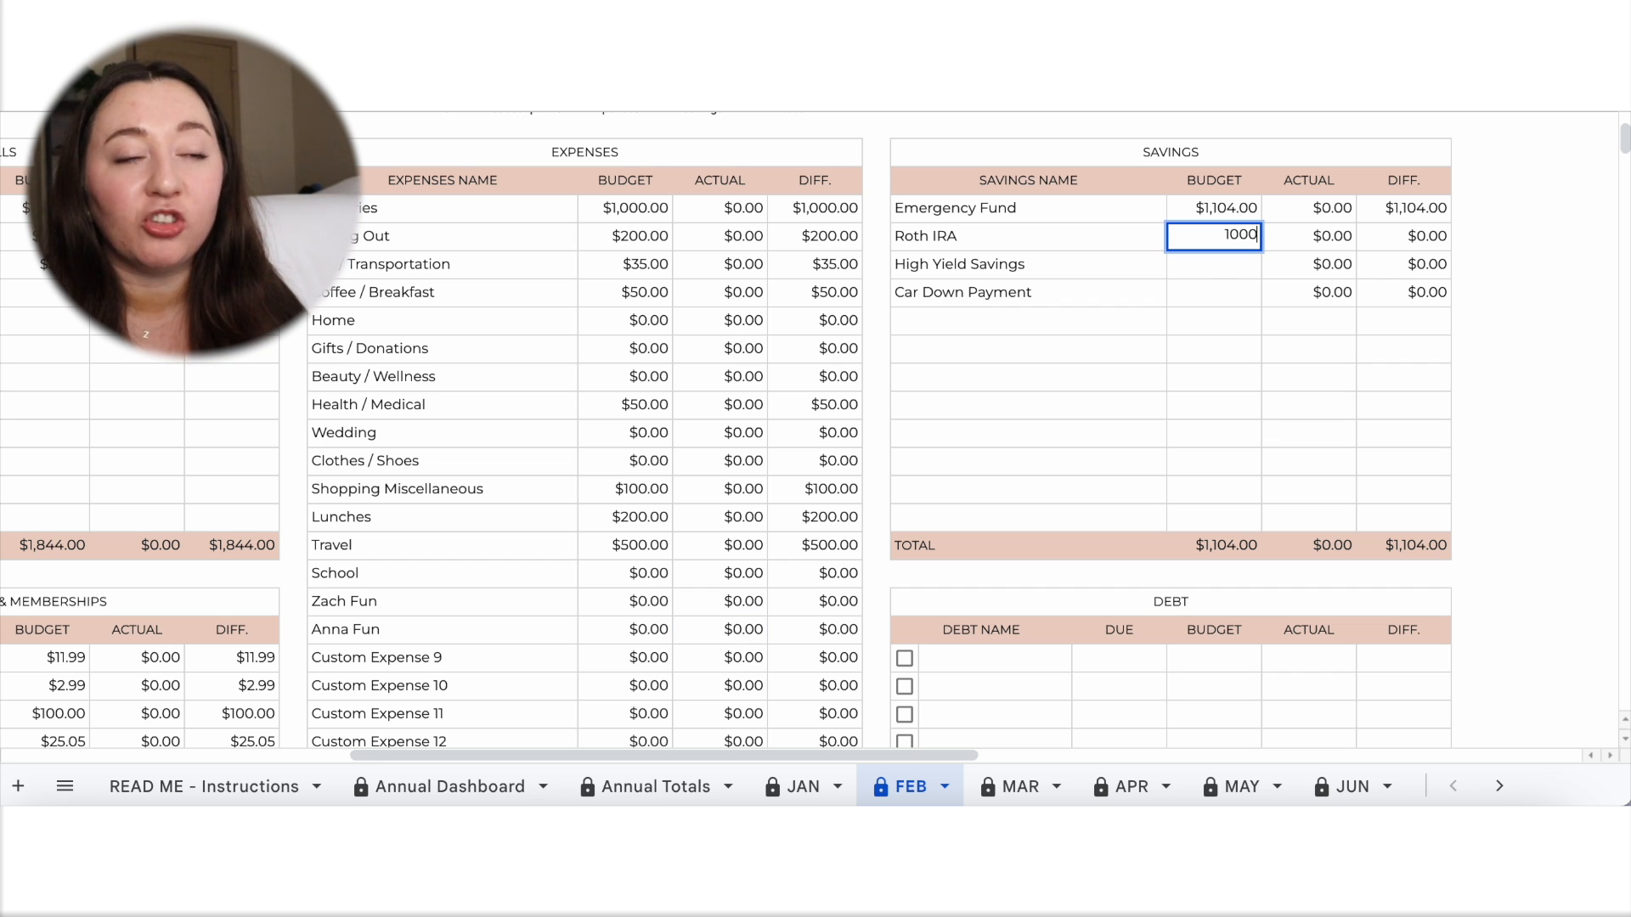
pyautogui.click(1236, 390)
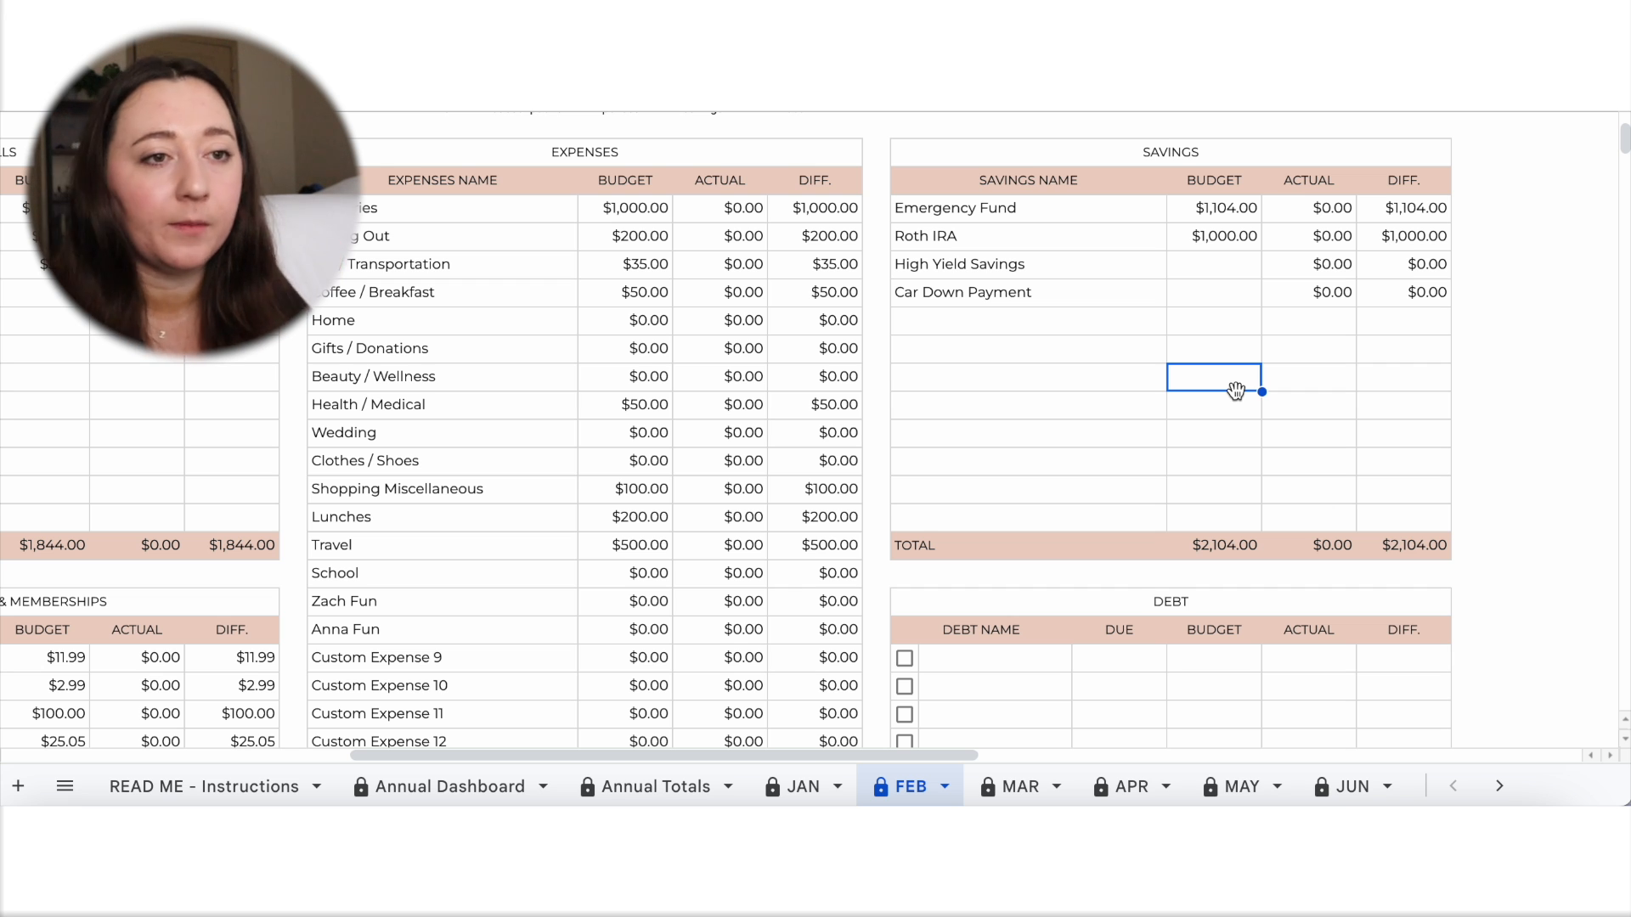
# Look through the category choices offered for the first entry in the Transactions Tracker, without picking one.
pyautogui.scroll(-12, 1236, 392)
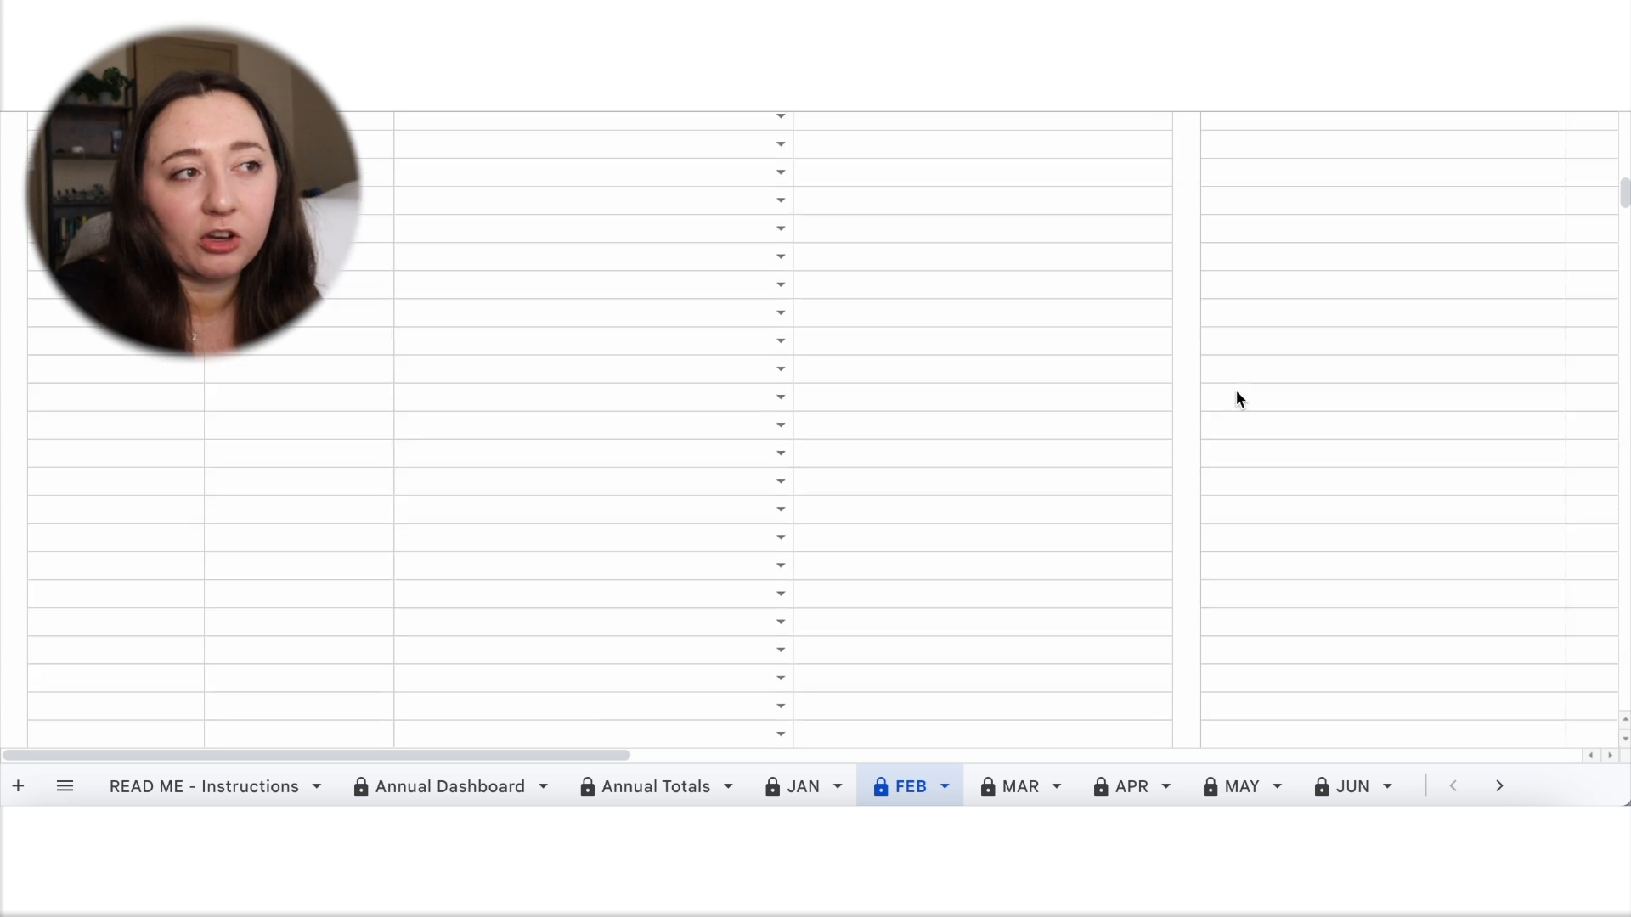
pyautogui.scroll(6, 1235, 392)
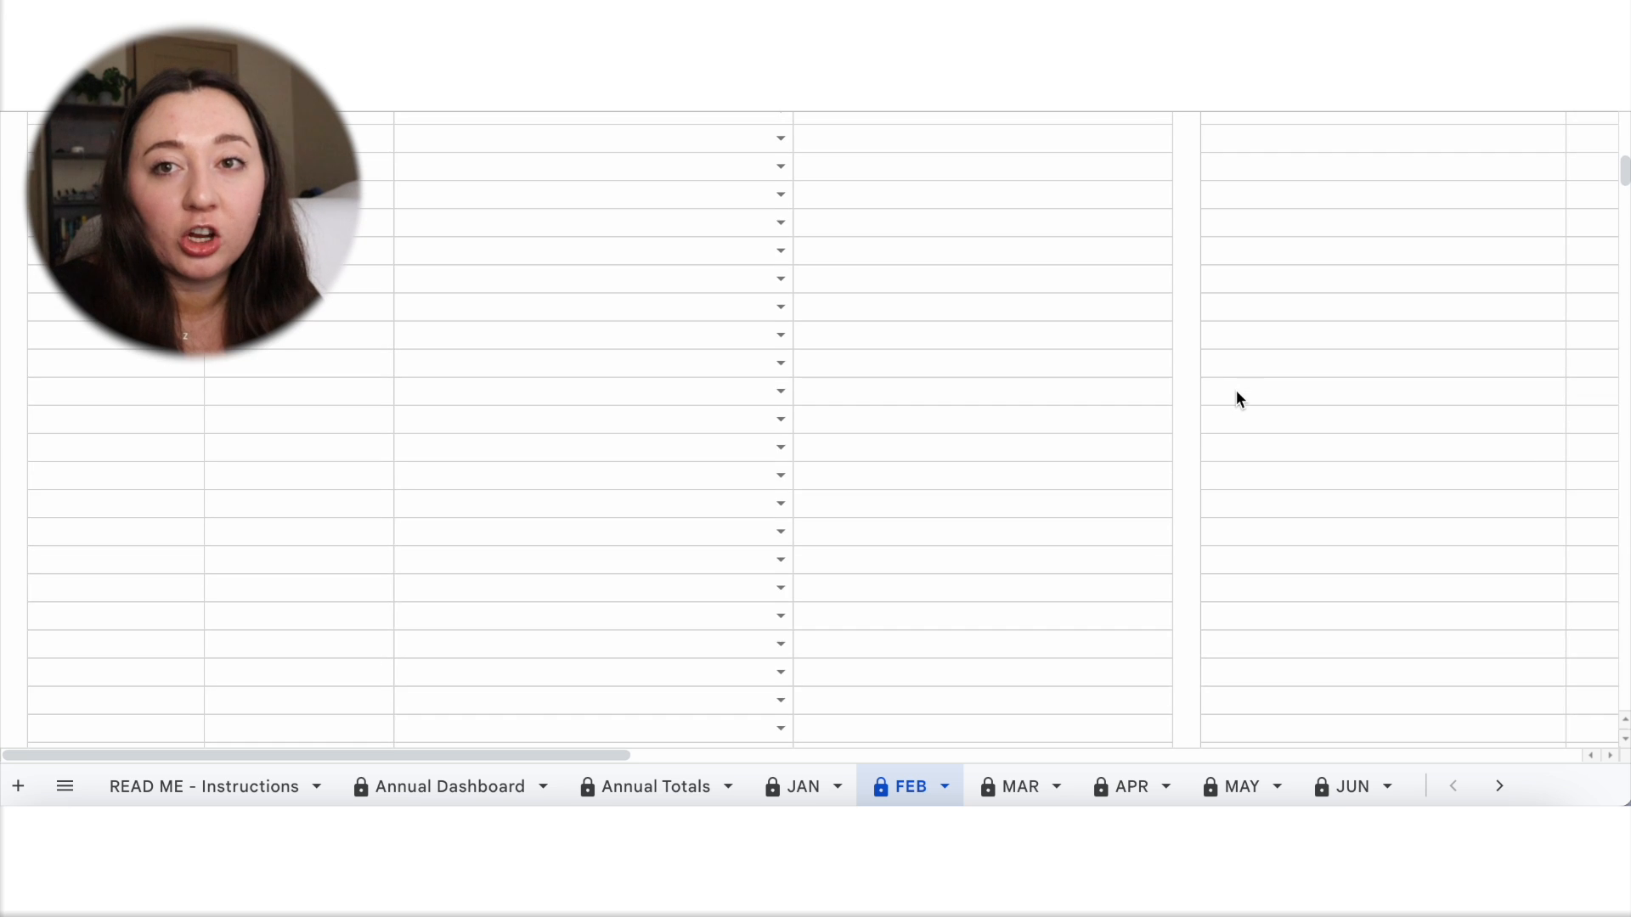
pyautogui.scroll(5, 1236, 390)
pyautogui.scroll(-3, 1236, 389)
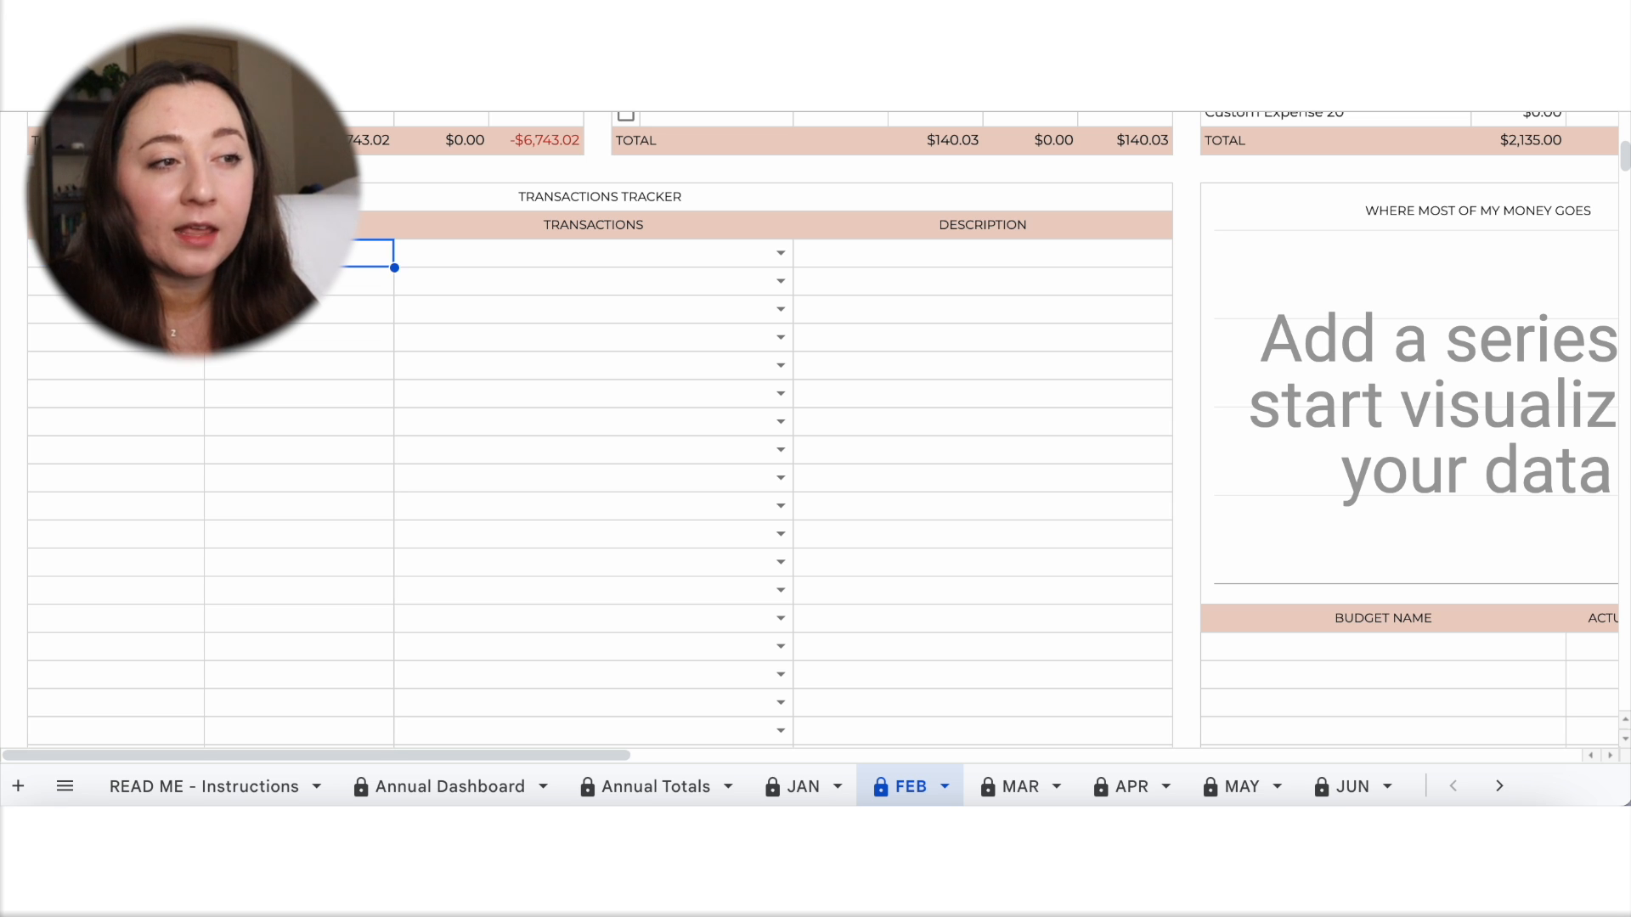
pyautogui.click(779, 253)
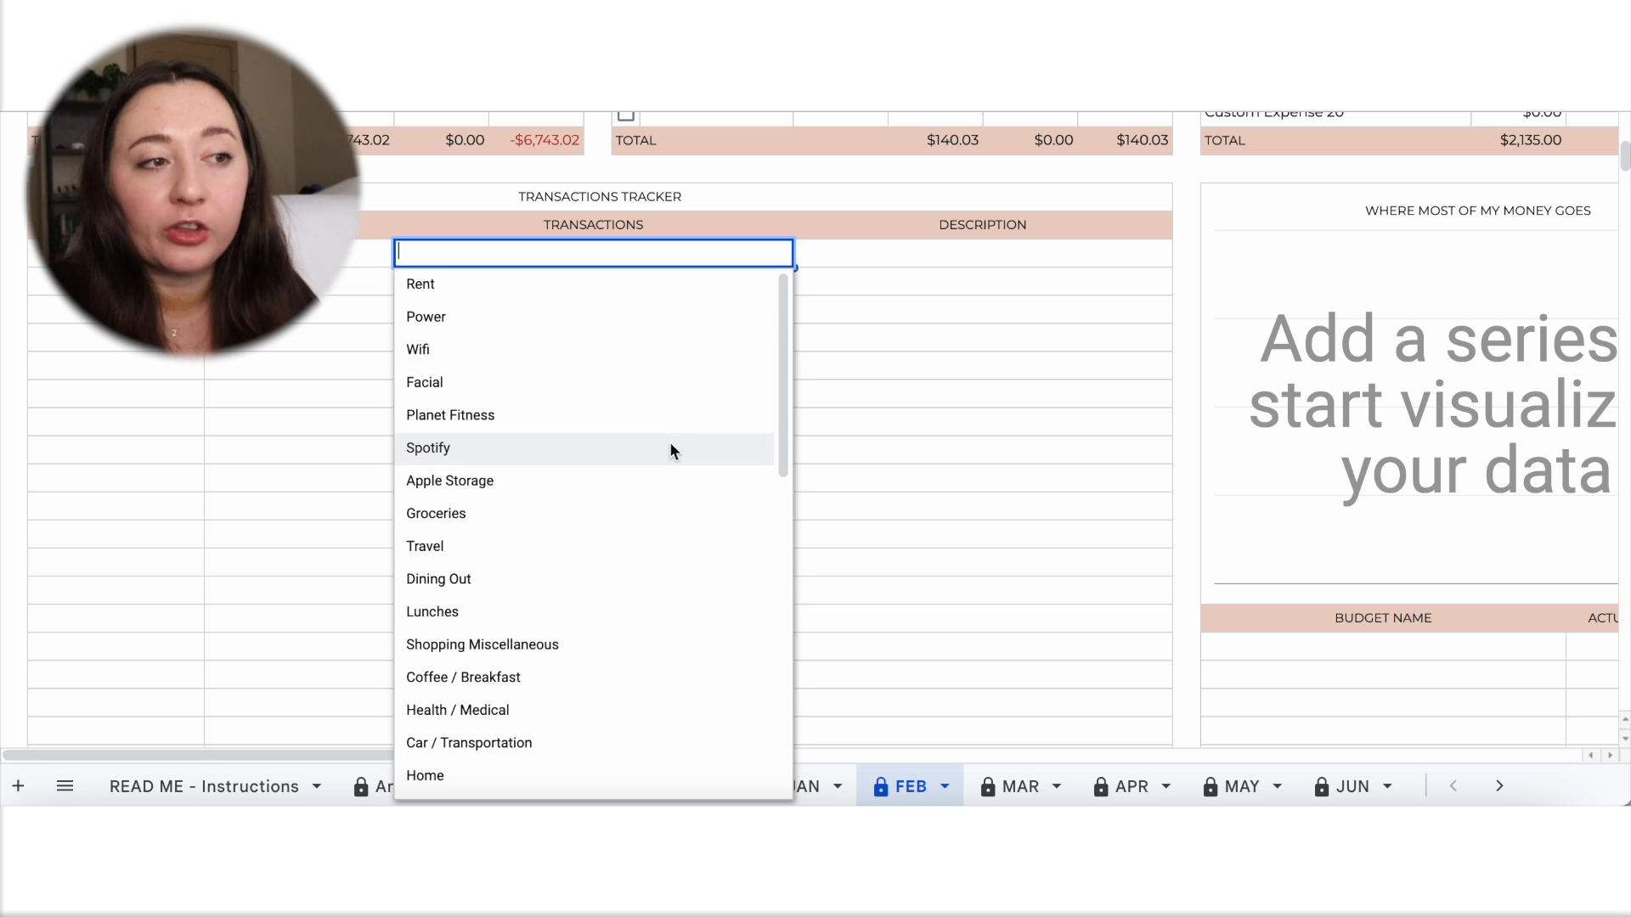
pyautogui.scroll(-10, 628, 671)
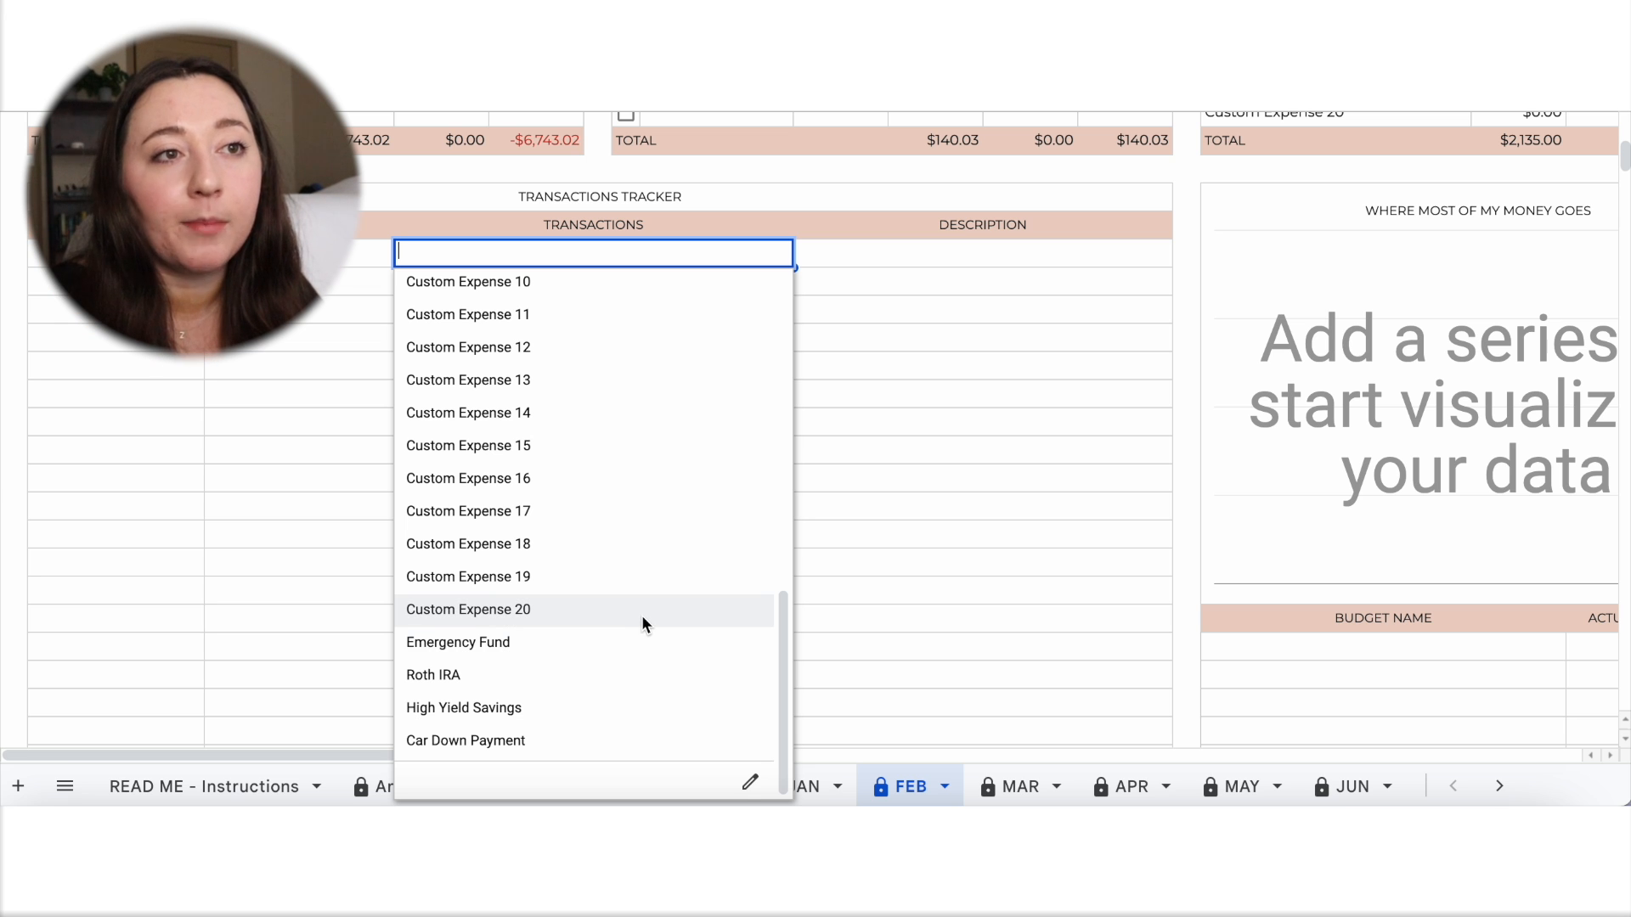
pyautogui.click(865, 476)
# Review the February expense and savings budgets, the spending charts and the daily income, spent and balance table.
pyautogui.scroll(8, 865, 475)
pyautogui.scroll(6, 864, 476)
pyautogui.hscroll(-8, 865, 476)
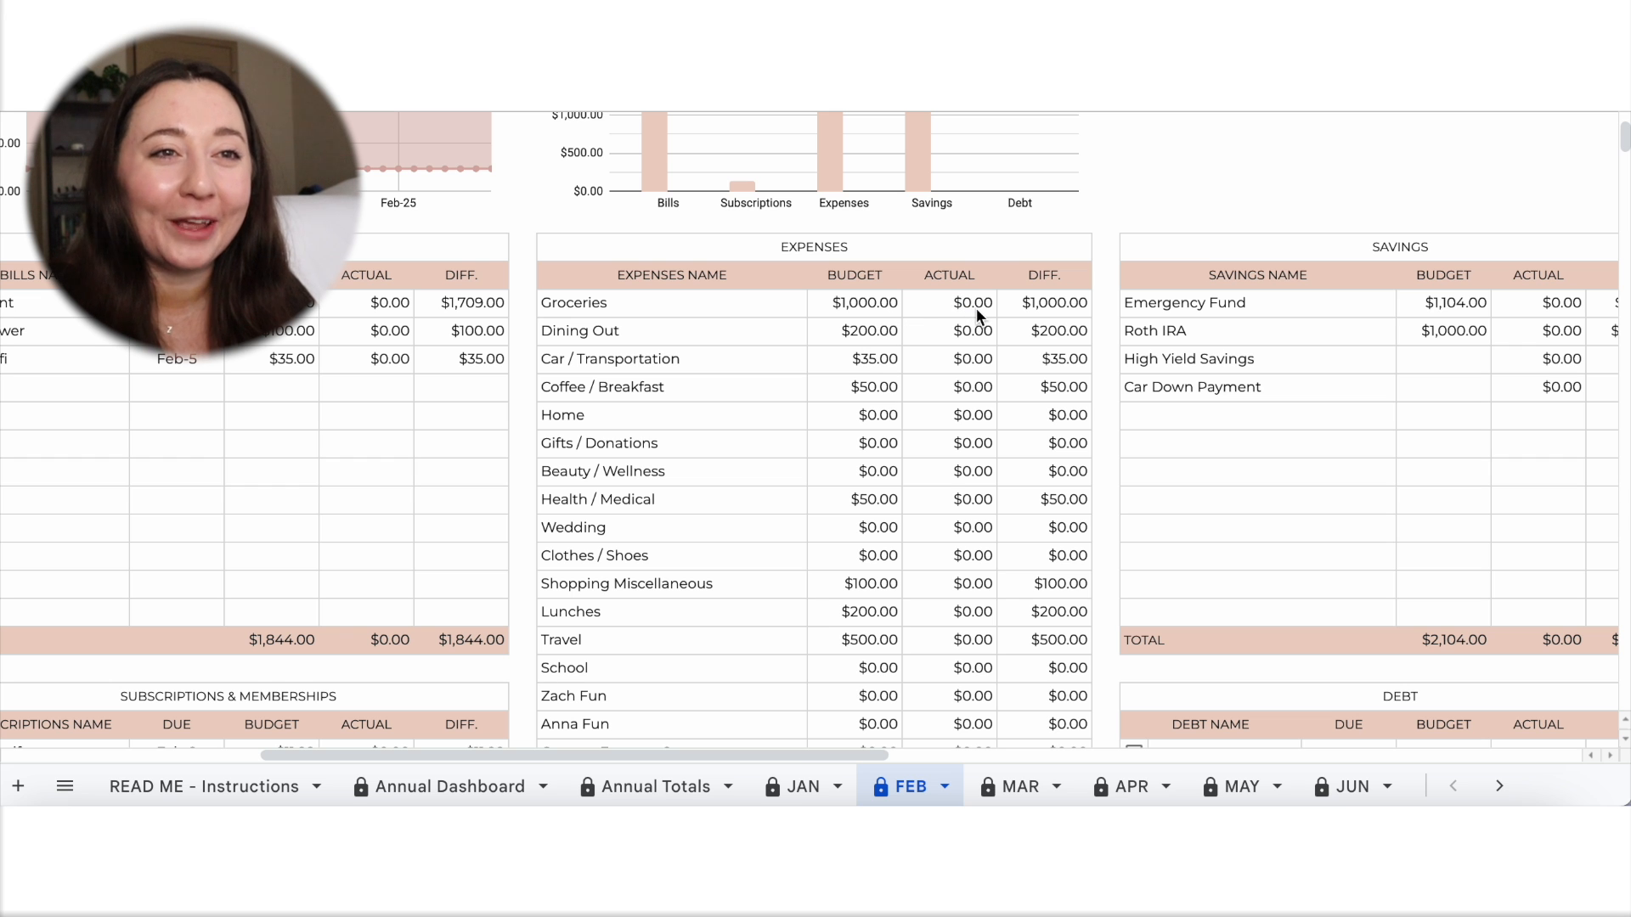
pyautogui.scroll(-15, 965, 532)
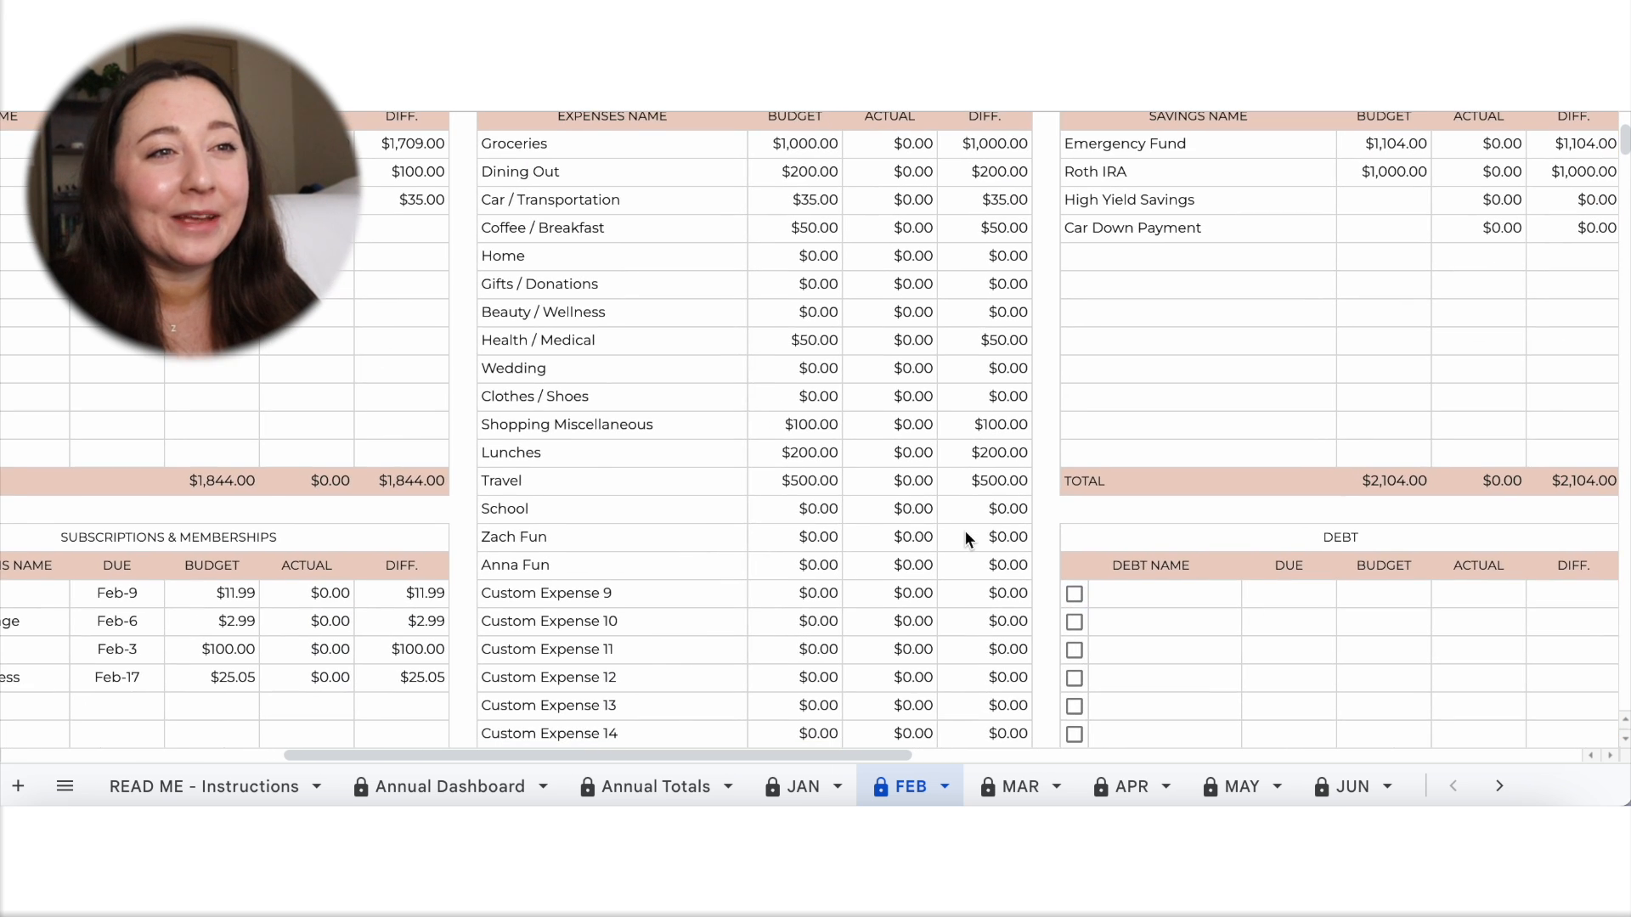
pyautogui.hscroll(-4, 965, 532)
pyautogui.scroll(5, 965, 532)
pyautogui.hscroll(8, 965, 532)
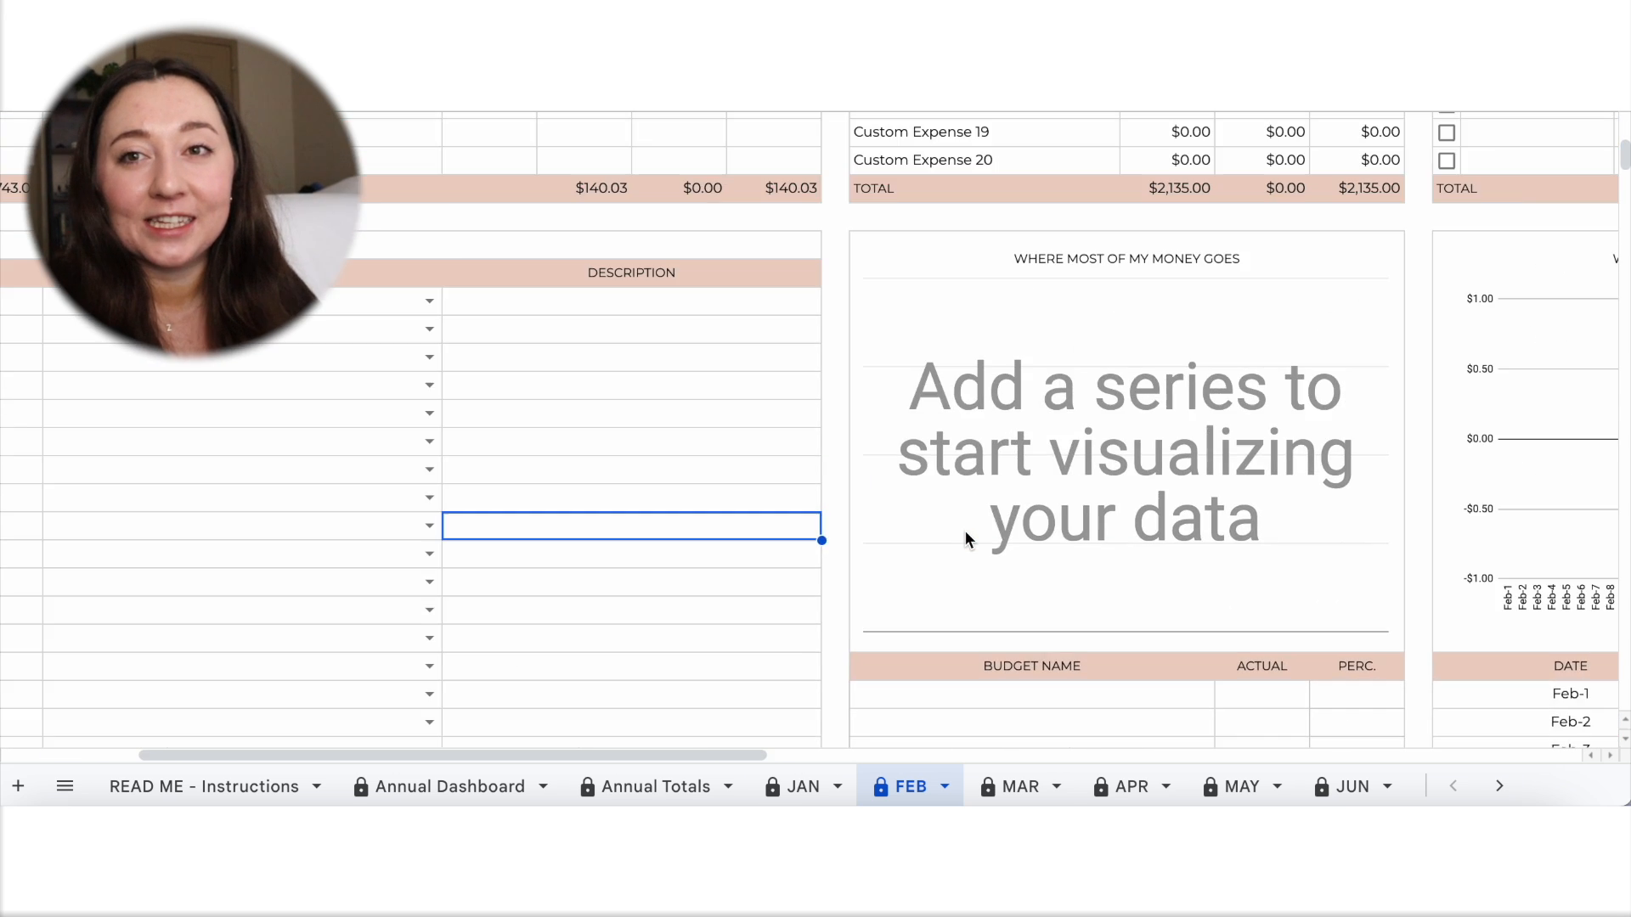
pyautogui.hscroll(7, 965, 531)
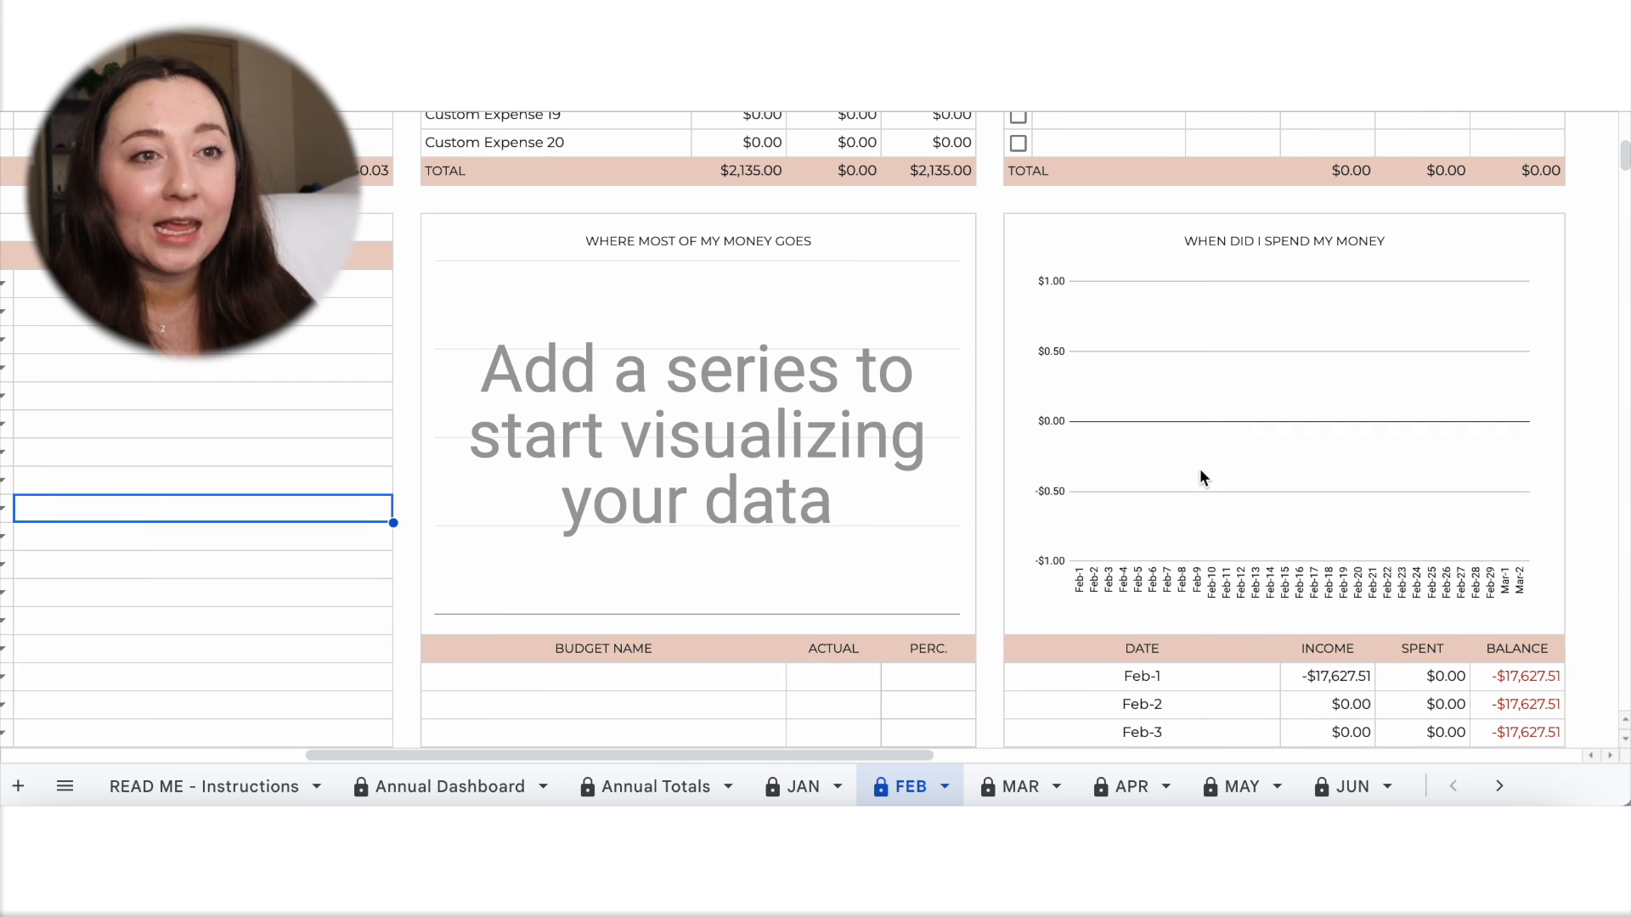
pyautogui.scroll(-5, 1200, 472)
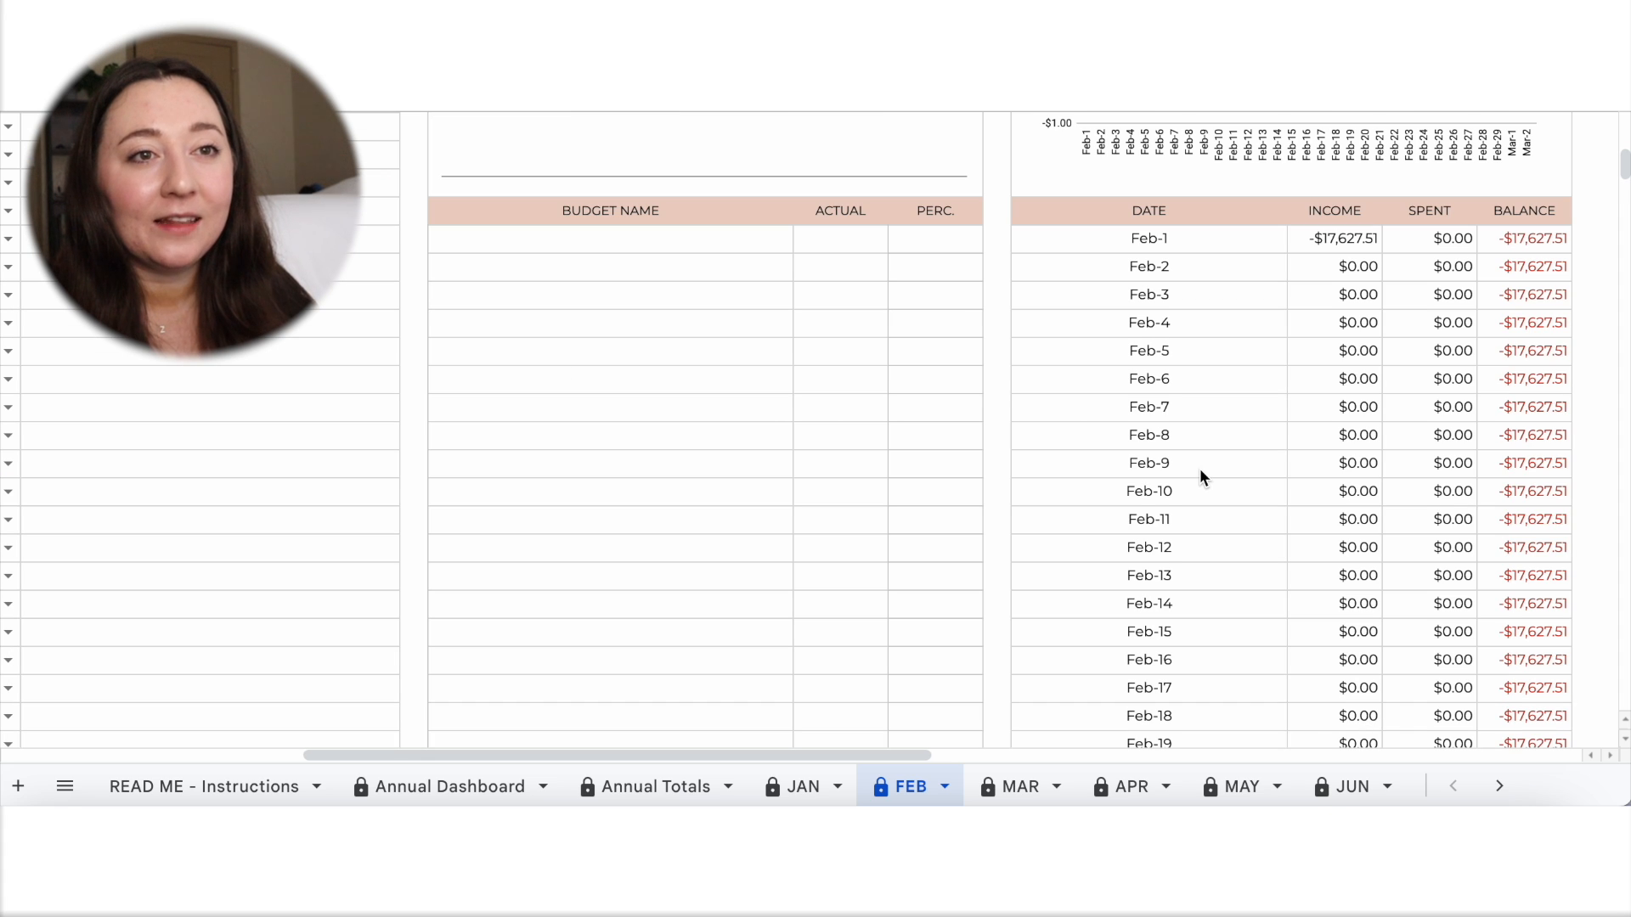
pyautogui.scroll(-6, 1200, 475)
pyautogui.hscroll(-1, 1201, 476)
pyautogui.scroll(6, 1201, 476)
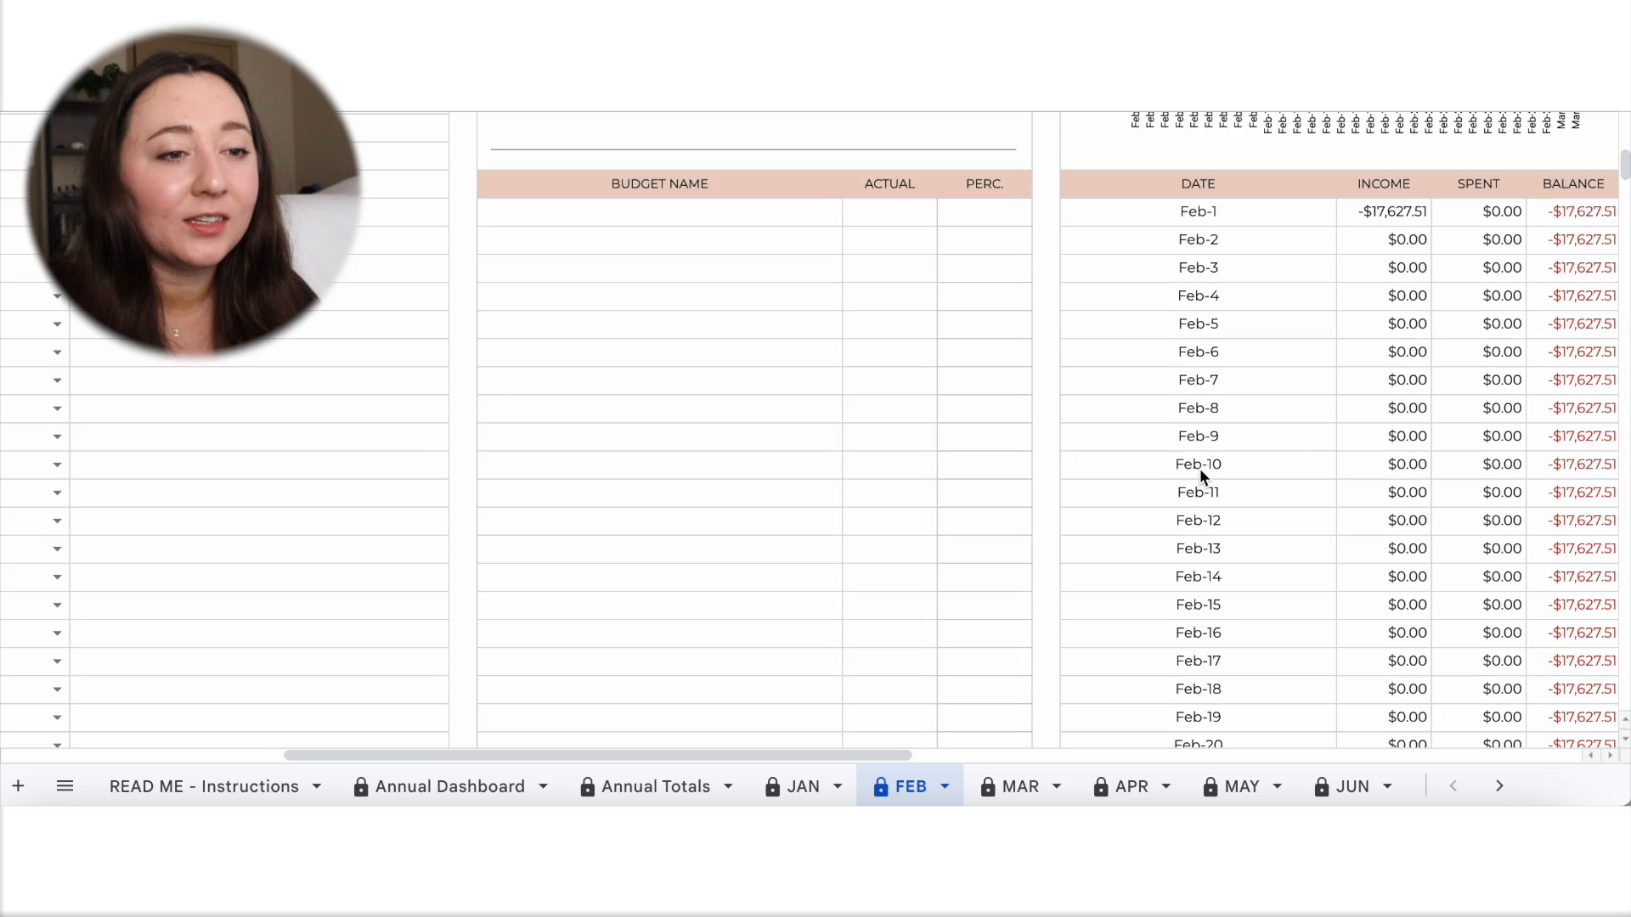
# Remove the January carryover reference JAN!H6 from the Left to Spend formula above the Balance Overview chart.
pyautogui.press('Return')
pyautogui.click(1050, 511)
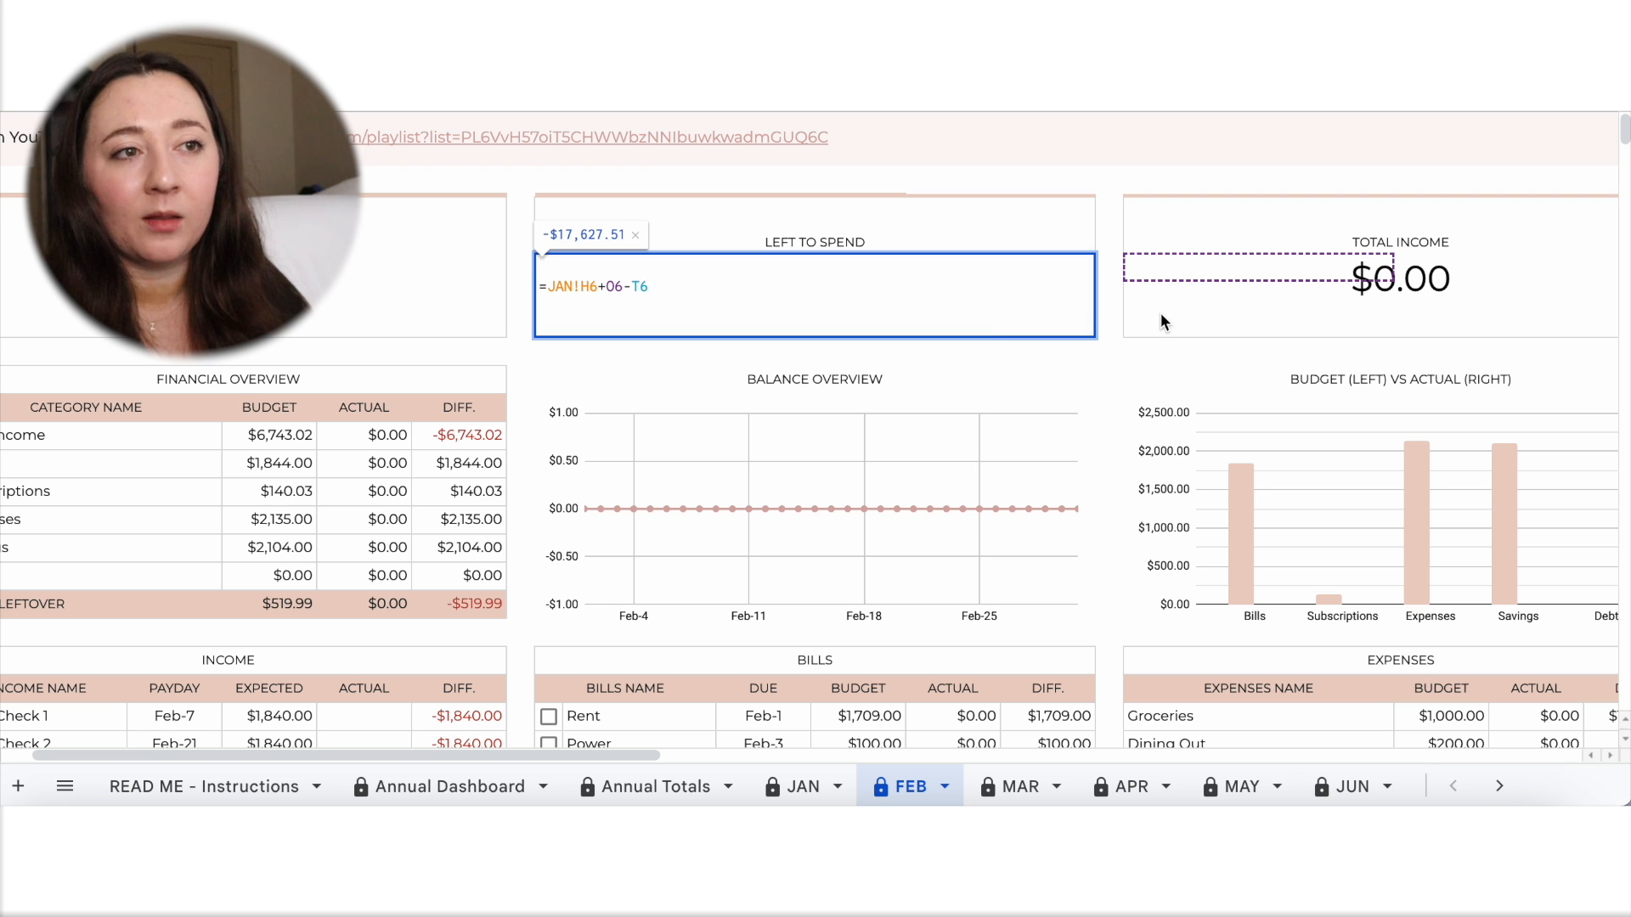
pyautogui.moveTo(1157, 349); pyautogui.dragTo(1130, 453)
pyautogui.click(1153, 413)
pyautogui.click(1116, 354)
pyautogui.scroll(-3, 1124, 355)
pyautogui.hscroll(-1, 1124, 355)
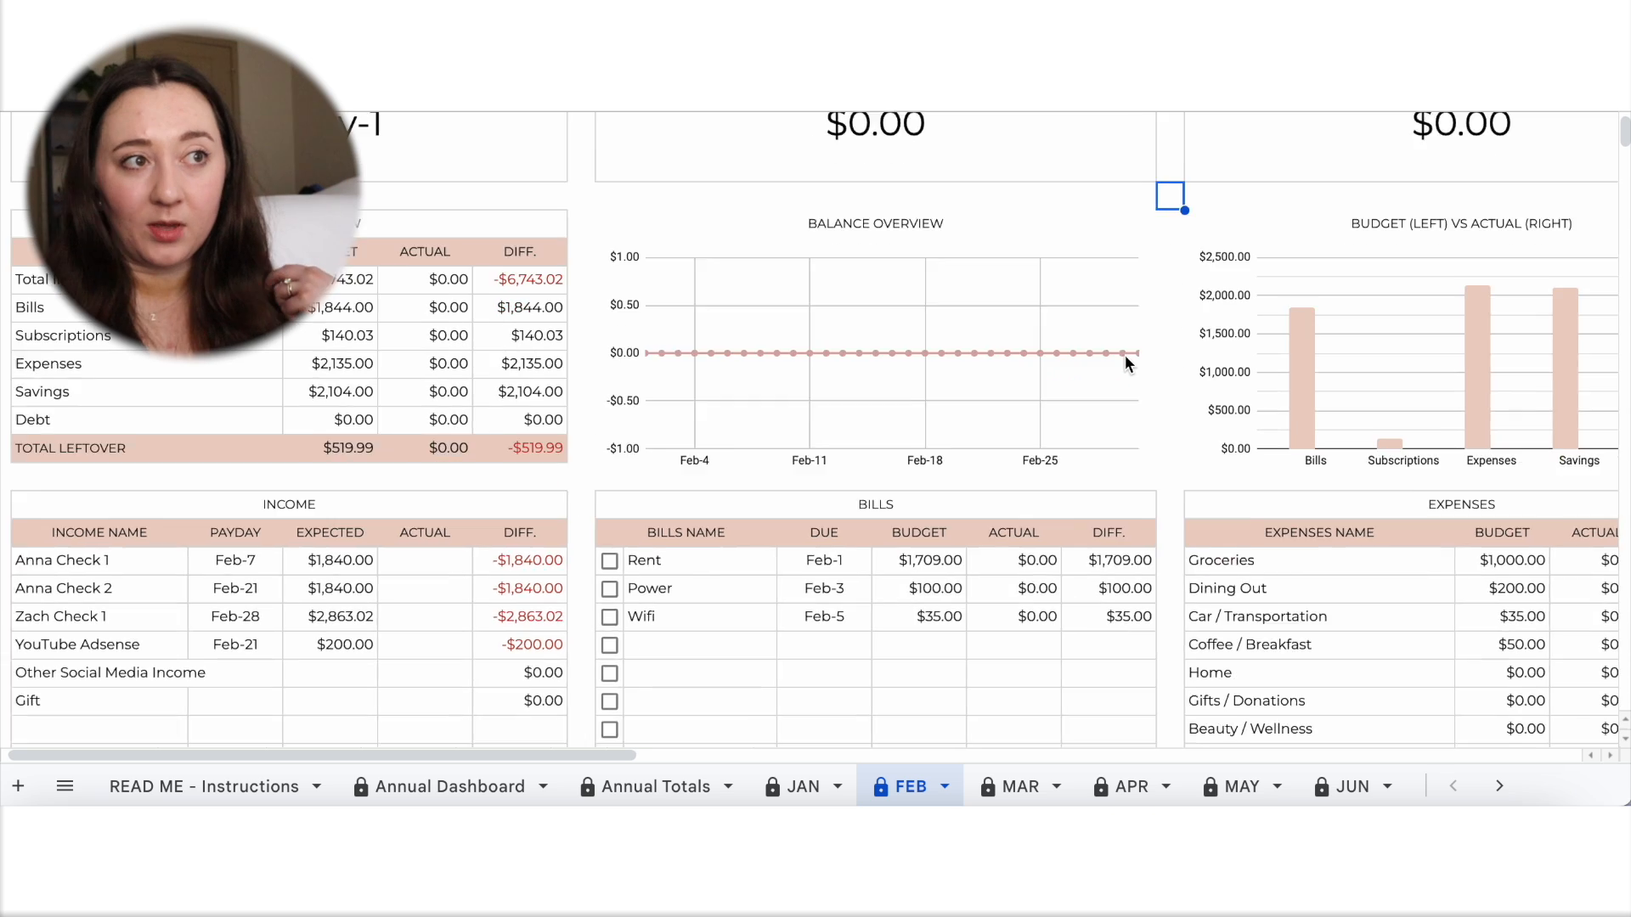
pyautogui.scroll(-2, 1125, 355)
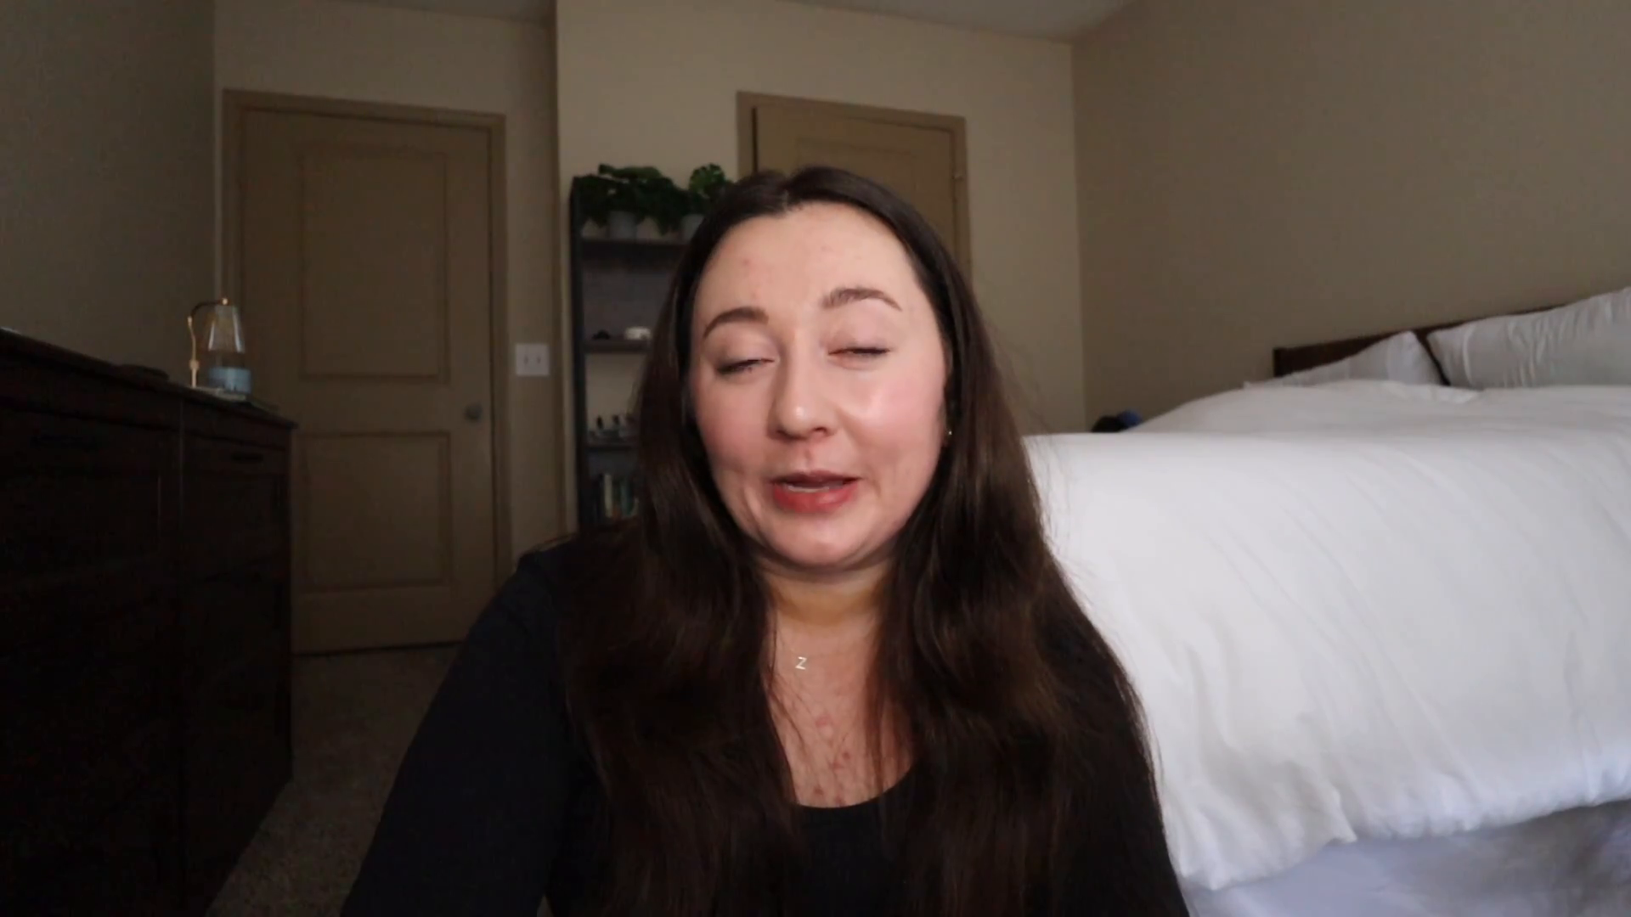